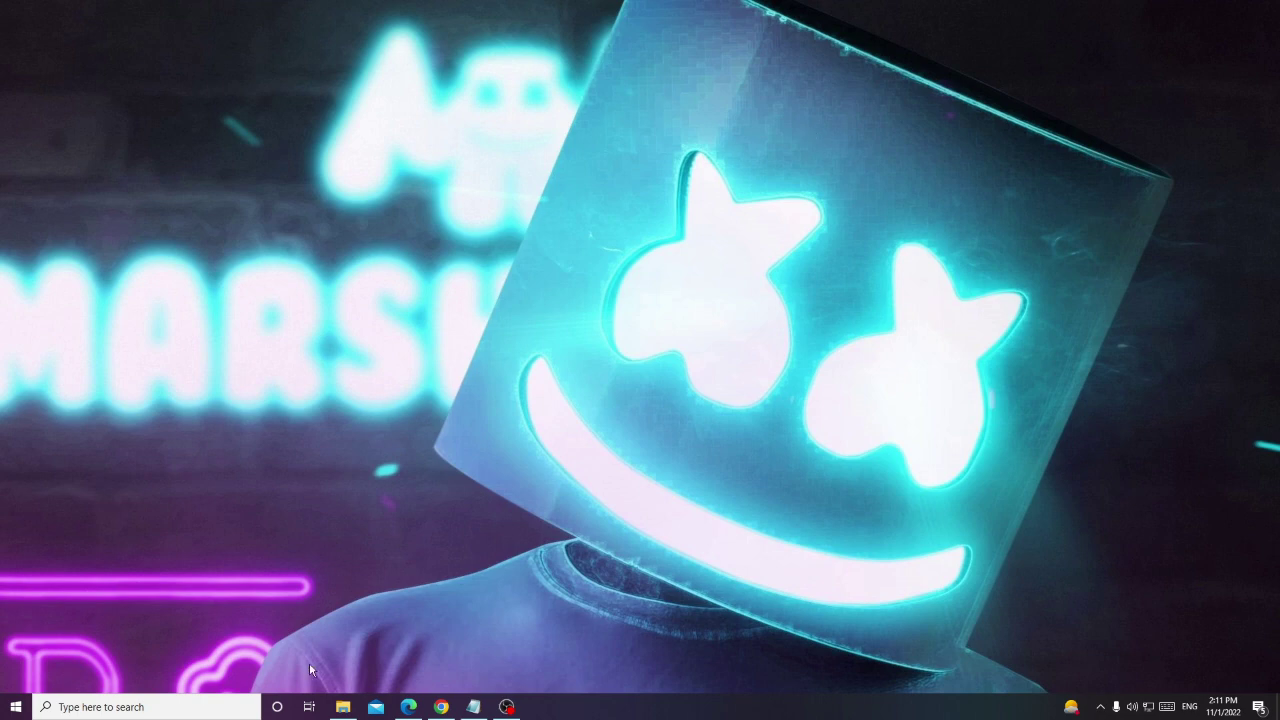
- Open This PC in File Explorer and check the free space on Local Disk (C:)
{"action": "left_click", "coordinate": [343, 707]}
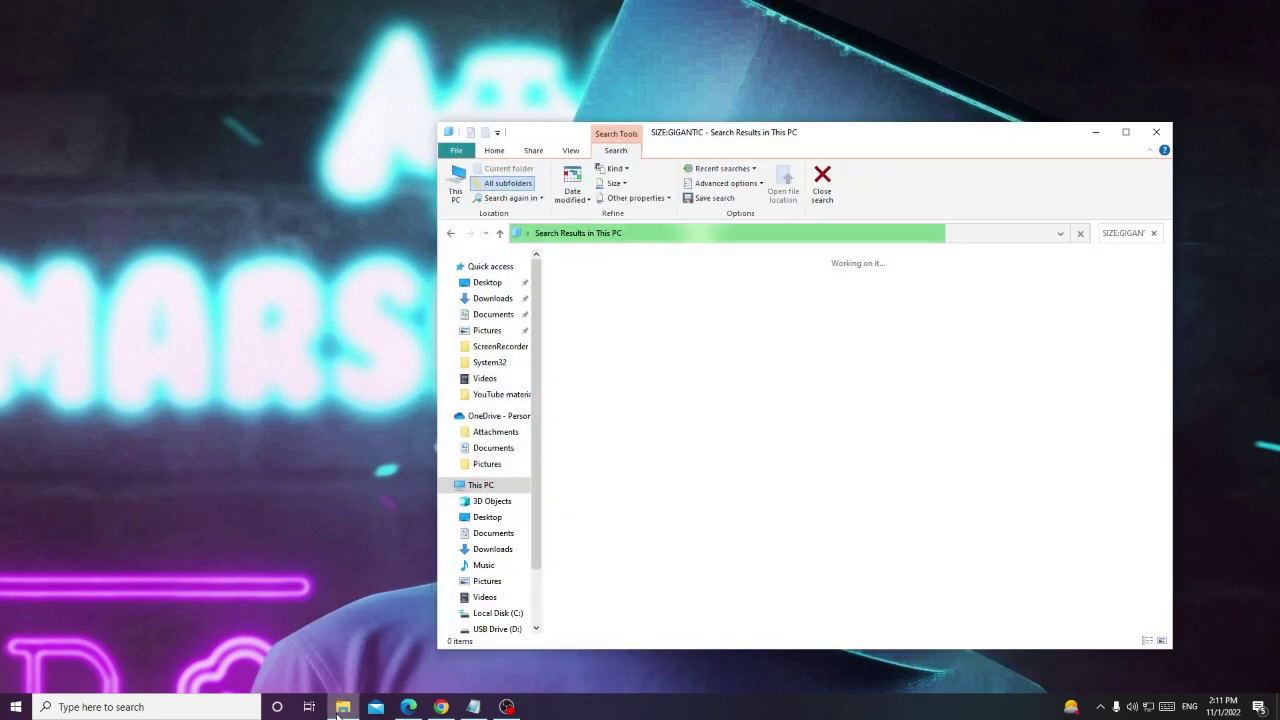
{"action": "left_click", "coordinate": [497, 490]}
{"action": "left_click", "coordinate": [618, 428]}
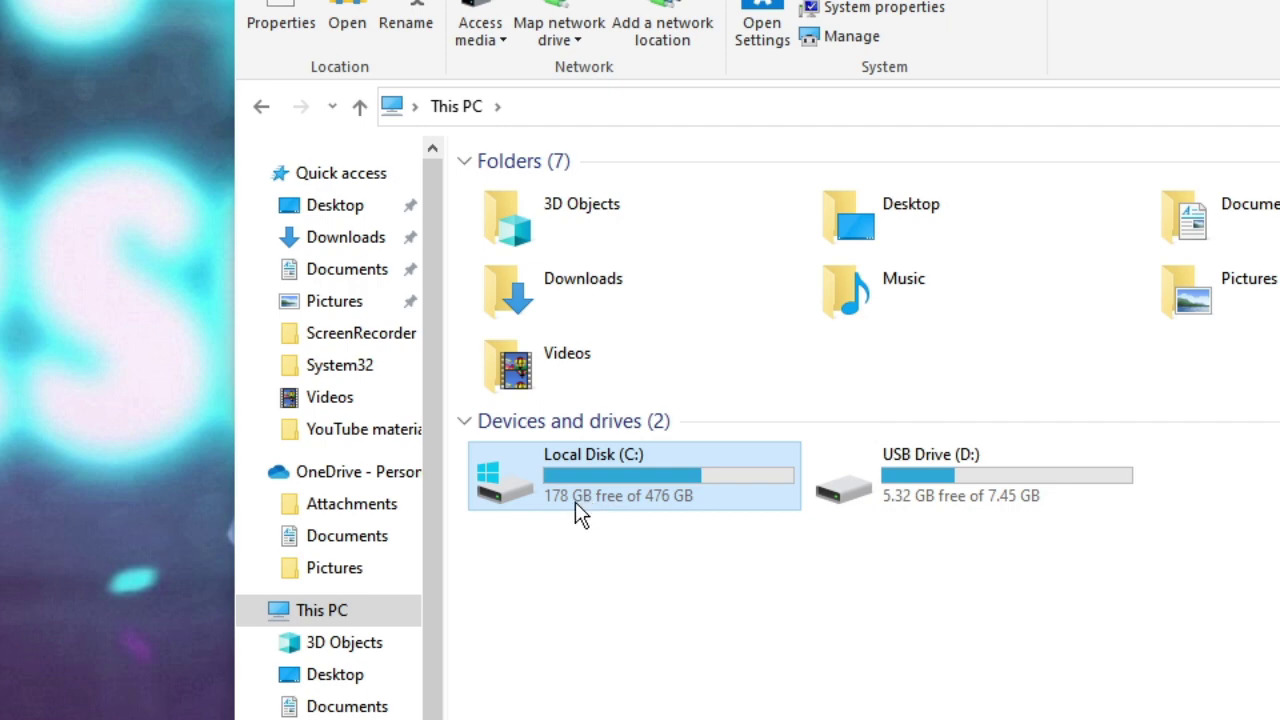
{"action": "mouse_move", "coordinate": [576, 502]}
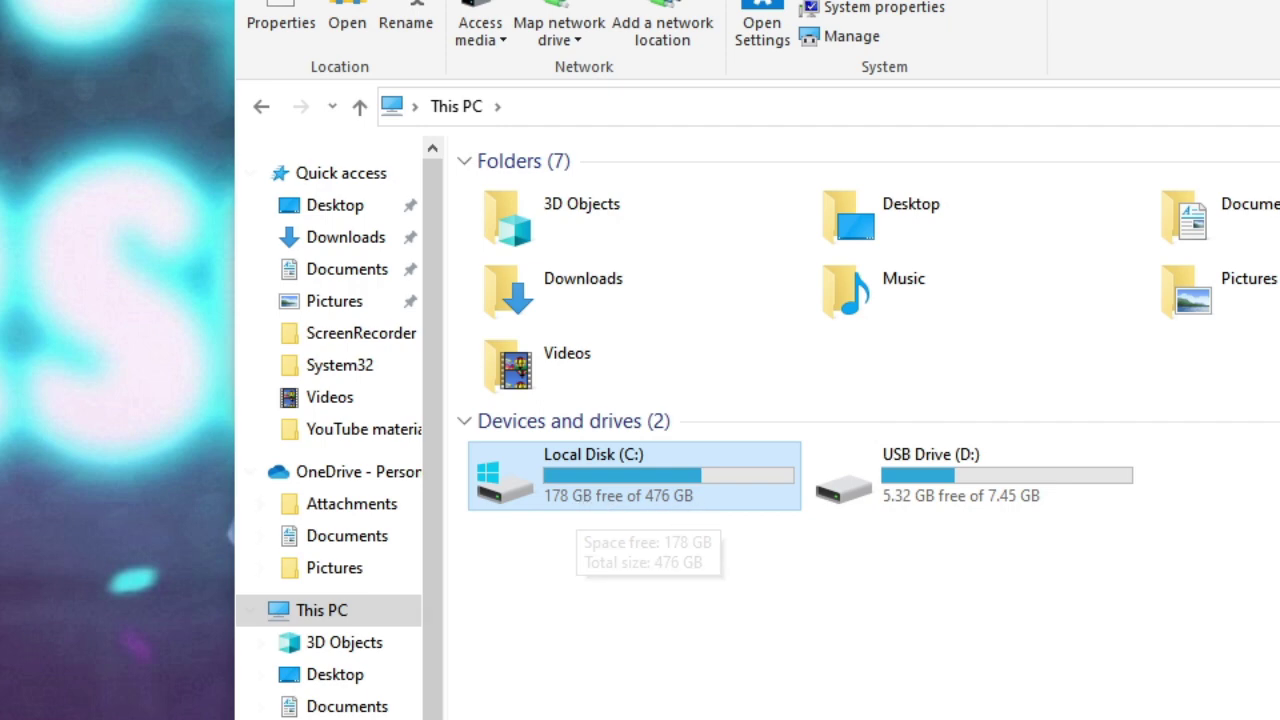
- Record 178 GB under BEFORE in the My Task.txt Notepad note, then clear the Notepad and File Explorer windows off the desktop
{"action": "key", "text": "alt+Tab"}
{"action": "left_click", "coordinate": [474, 252]}
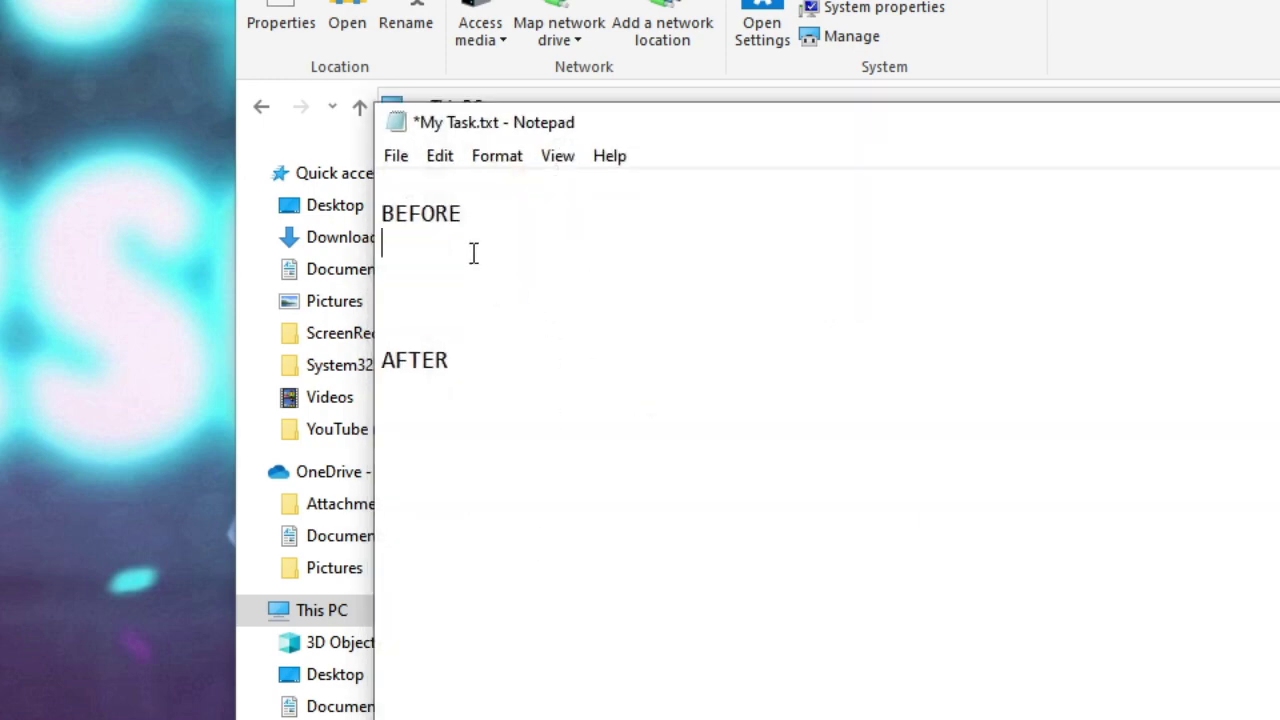
{"action": "type", "text": "178 GB"}
{"action": "left_click", "coordinate": [414, 410]}
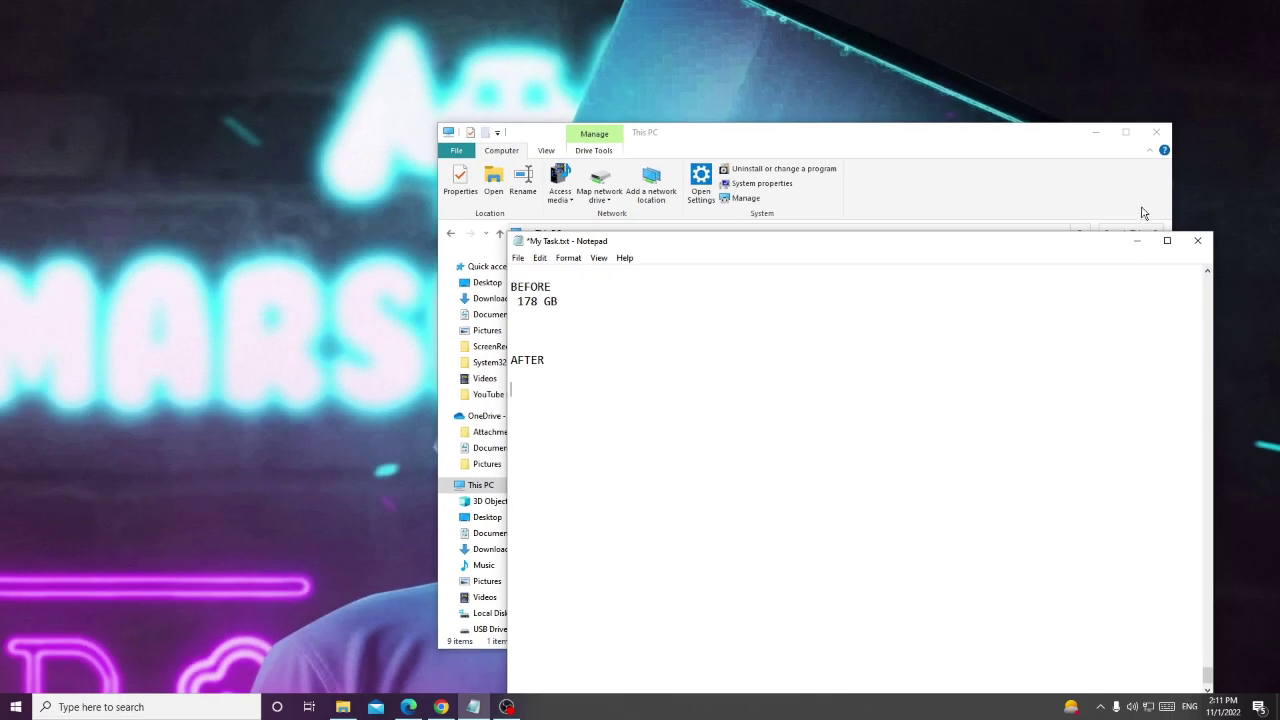
{"action": "left_click", "coordinate": [1141, 245]}
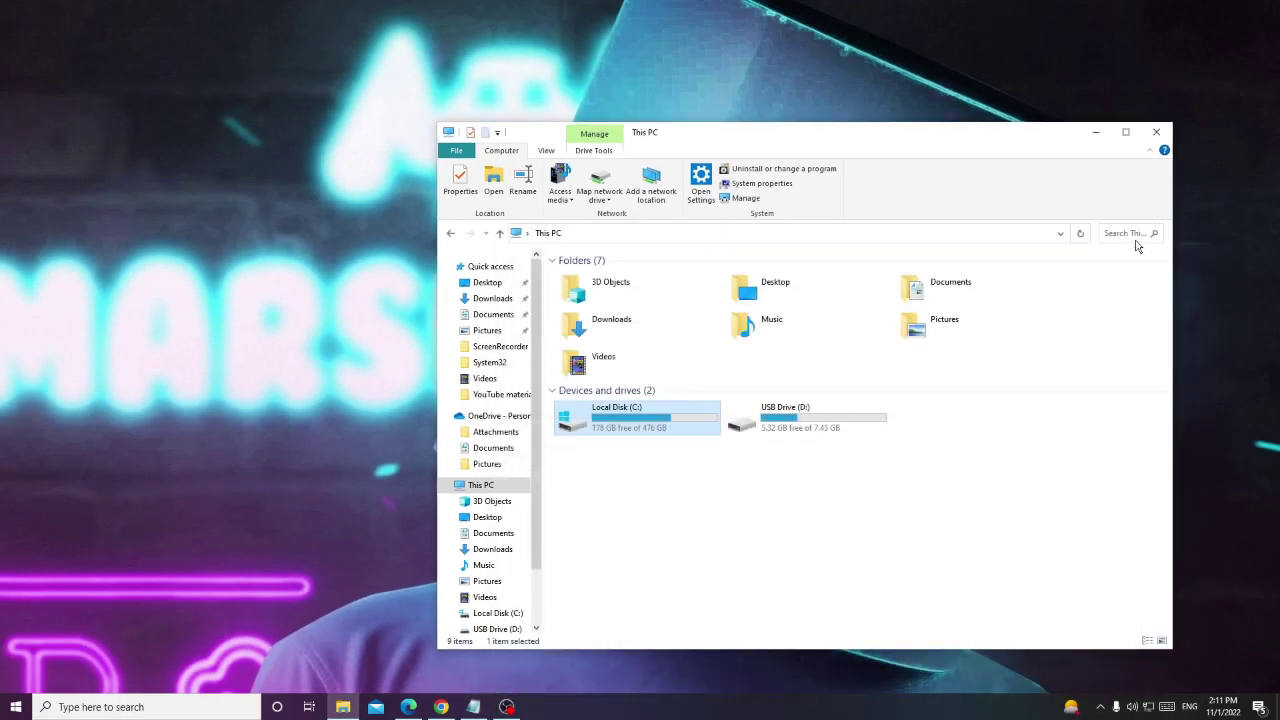
{"action": "left_click", "coordinate": [1156, 132]}
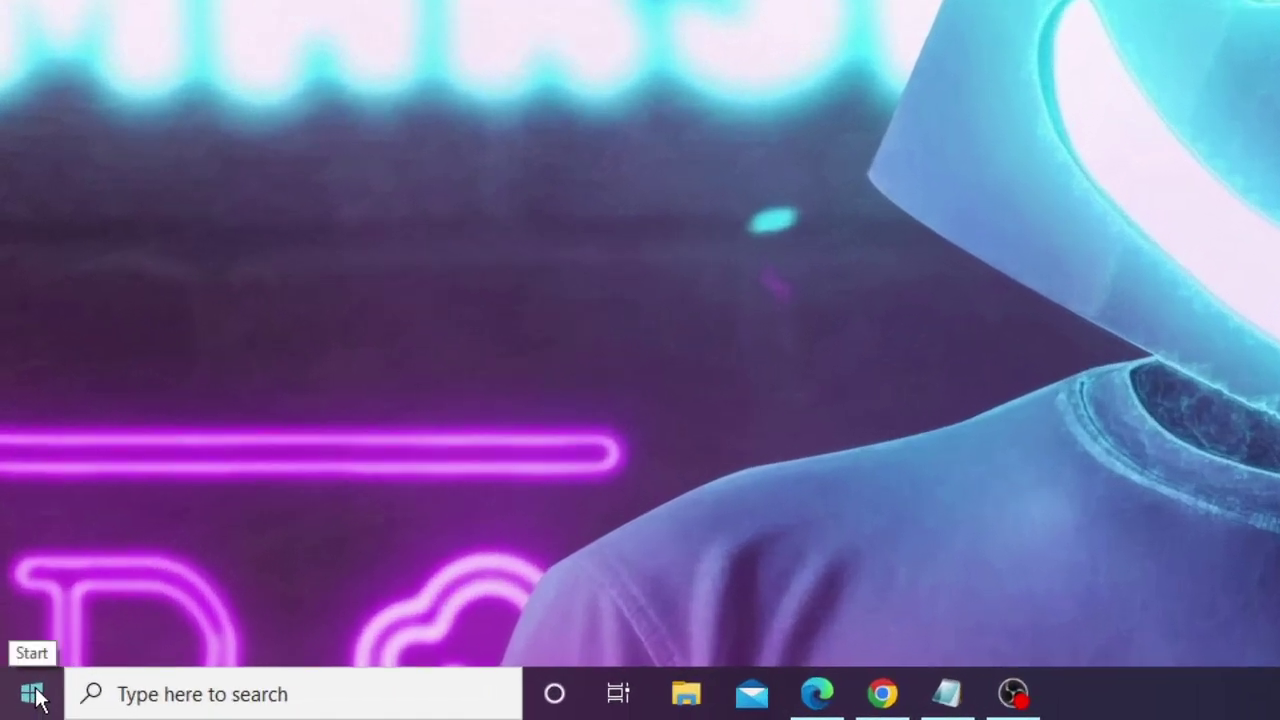
- Open the Storage page of the System settings in Windows Settings
{"action": "right_click", "coordinate": [15, 706]}
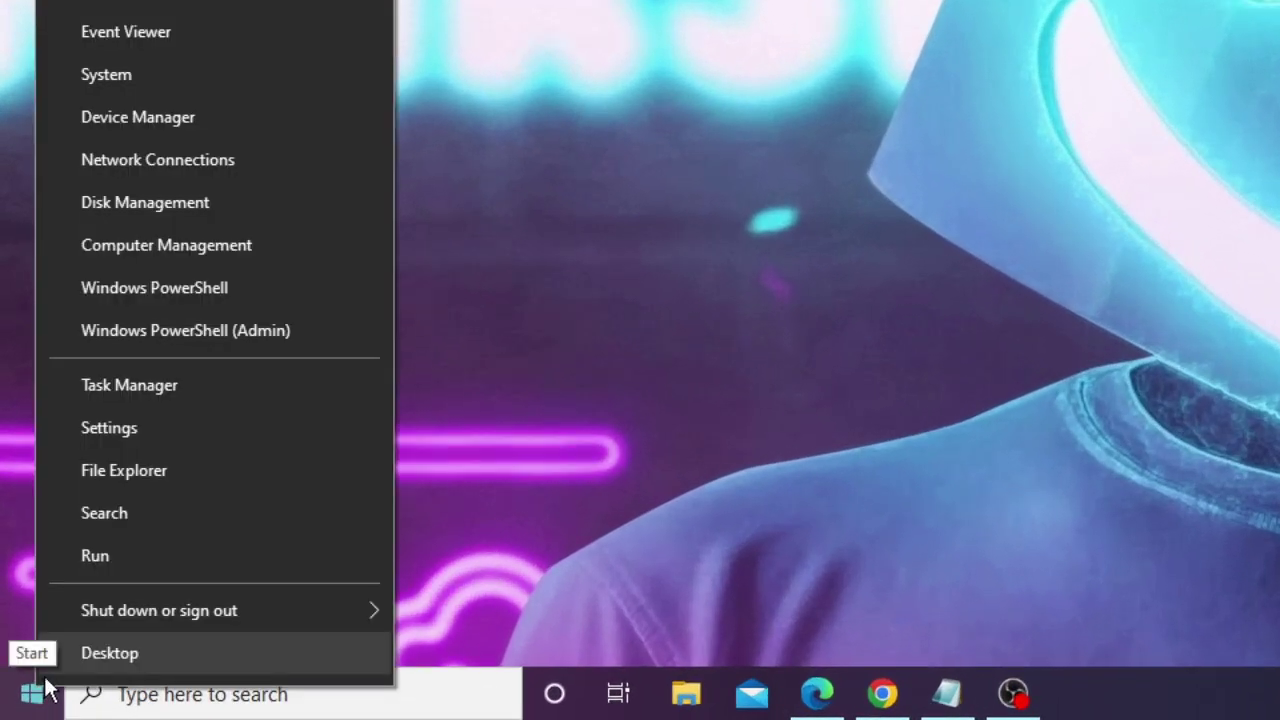
{"action": "left_click", "coordinate": [167, 430]}
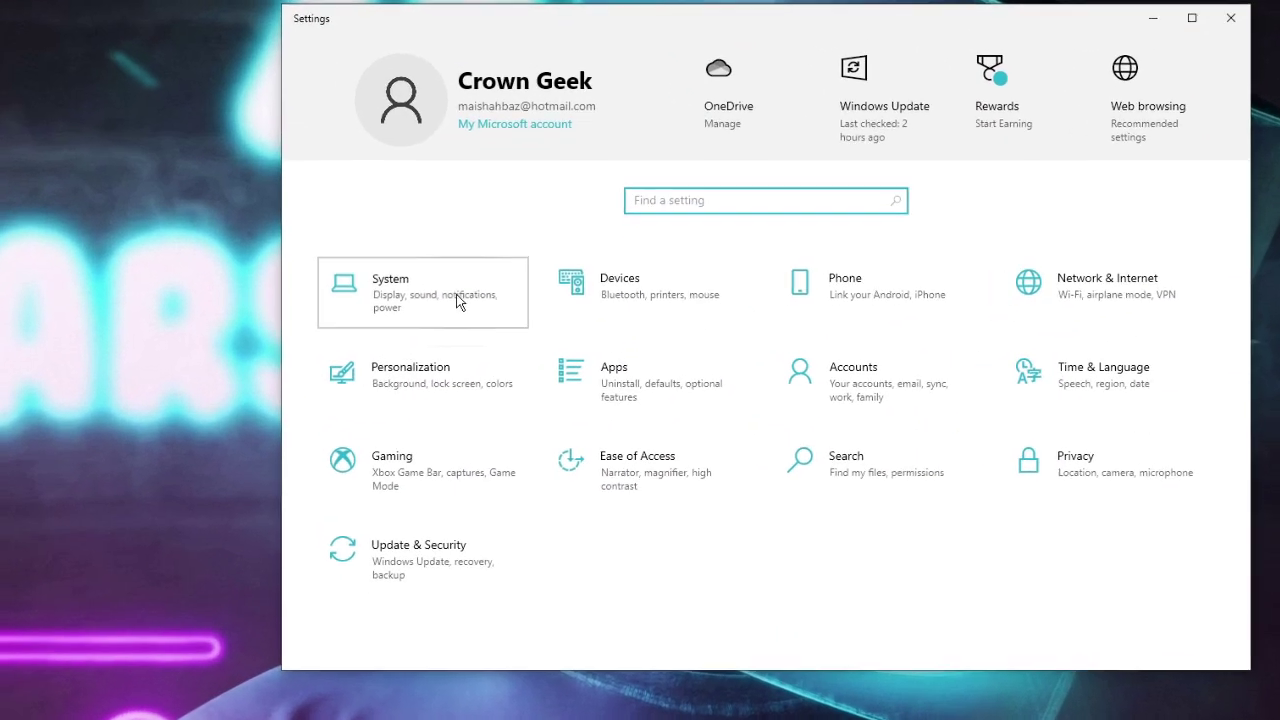
{"action": "left_click", "coordinate": [458, 302]}
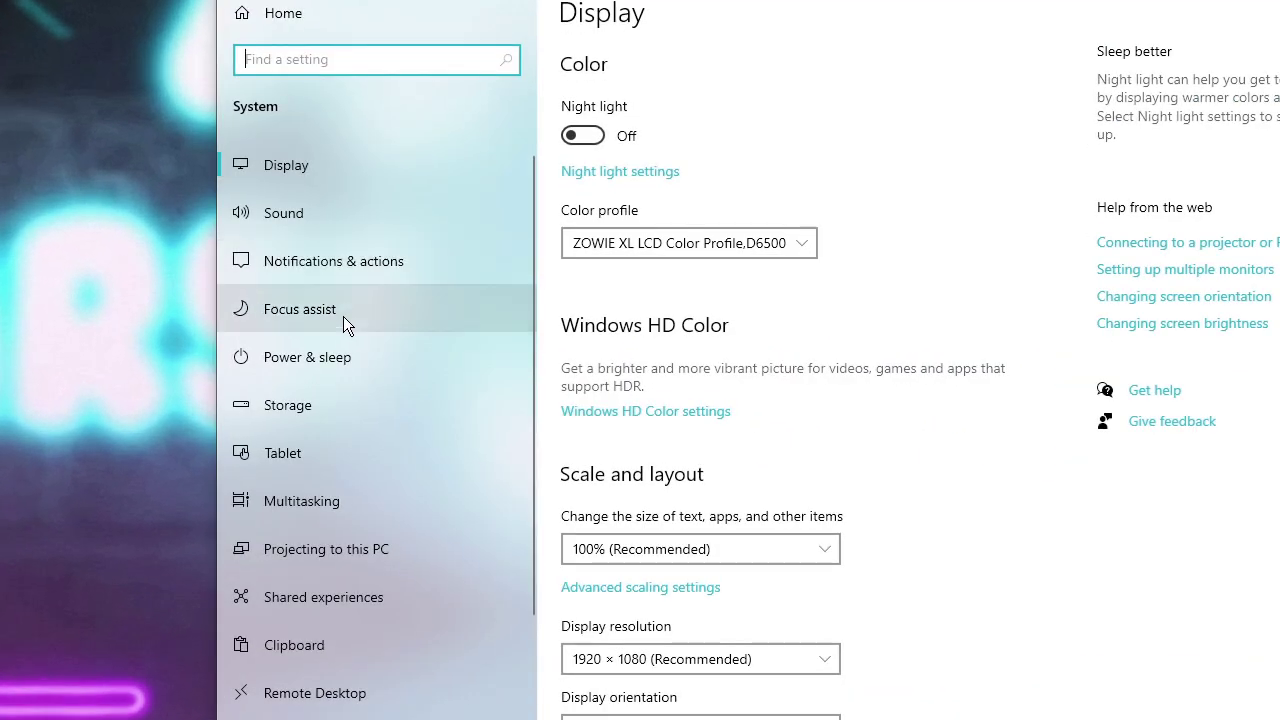
{"action": "left_click", "coordinate": [369, 404]}
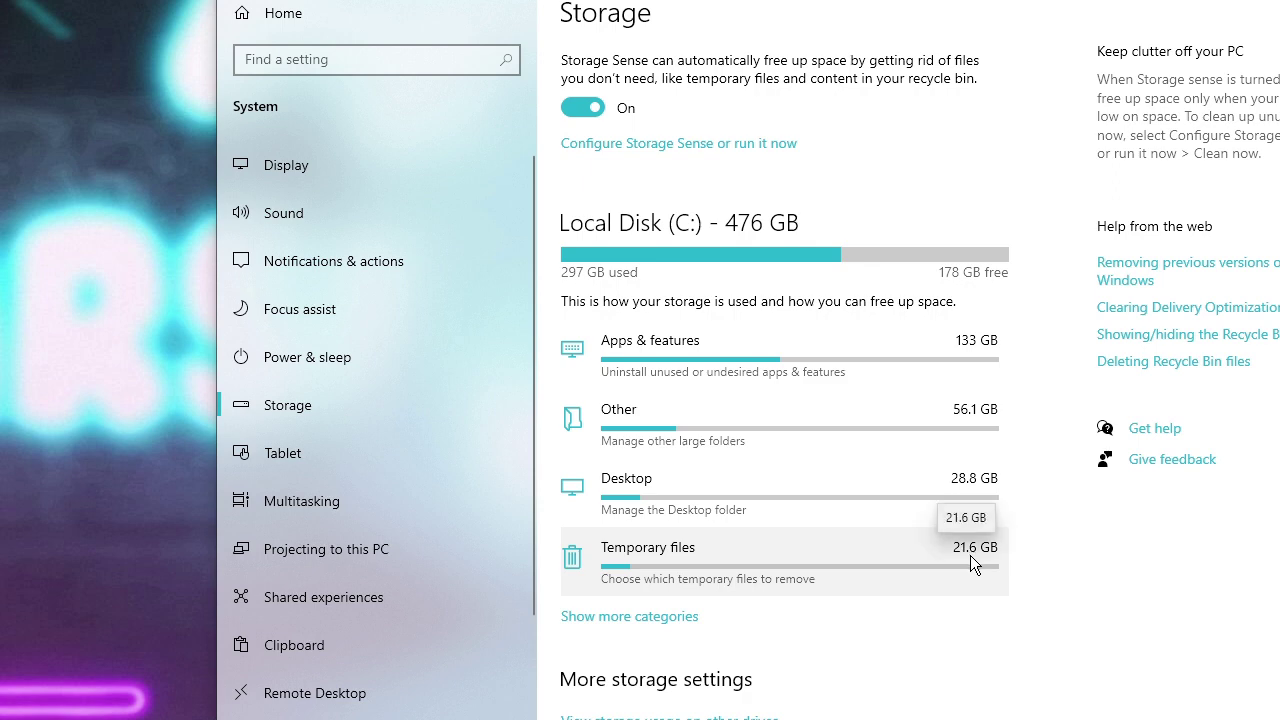
- Show all storage categories for Local Disk (C:) and review how much space each one uses
{"action": "scroll", "coordinate": [614, 566], "scroll_direction": "down", "scroll_amount": 2}
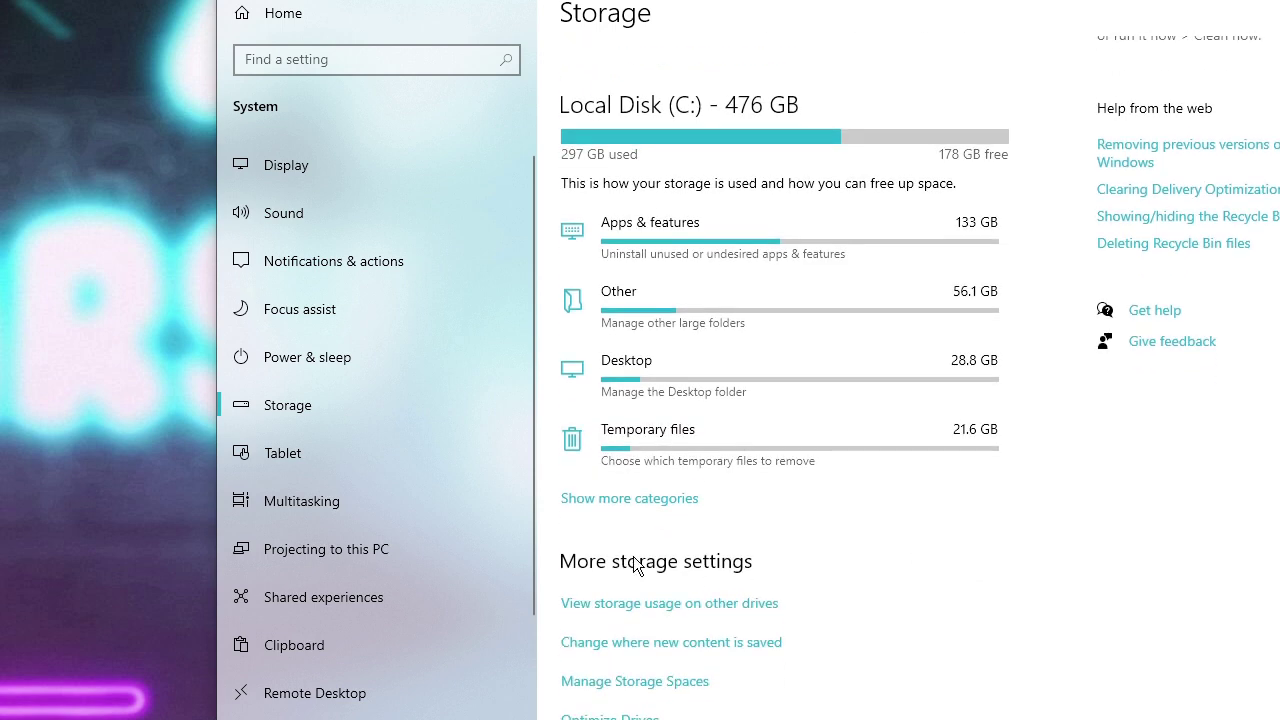
{"action": "left_click", "coordinate": [645, 502]}
{"action": "scroll", "coordinate": [665, 510], "scroll_direction": "down", "scroll_amount": 1}
{"action": "scroll", "coordinate": [664, 505], "scroll_direction": "down", "scroll_amount": 1}
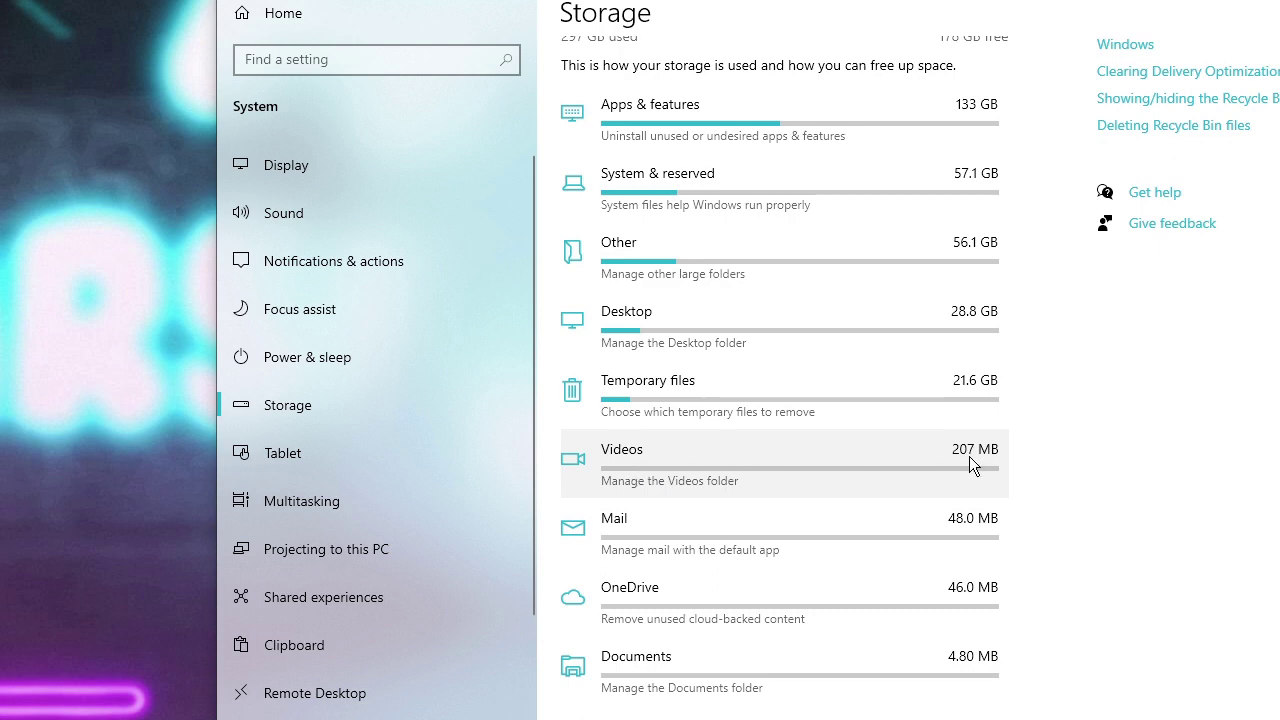
{"action": "scroll", "coordinate": [655, 535], "scroll_direction": "down", "scroll_amount": 4}
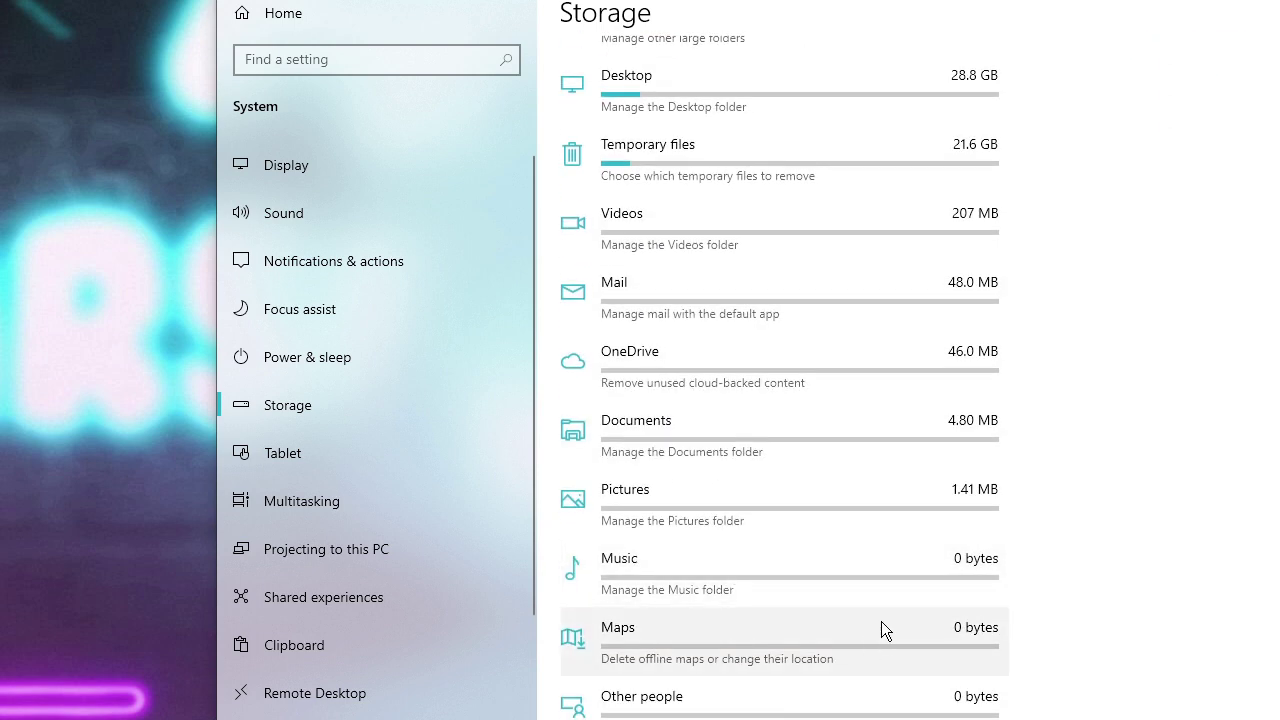
{"action": "scroll", "coordinate": [913, 562], "scroll_direction": "up", "scroll_amount": 8}
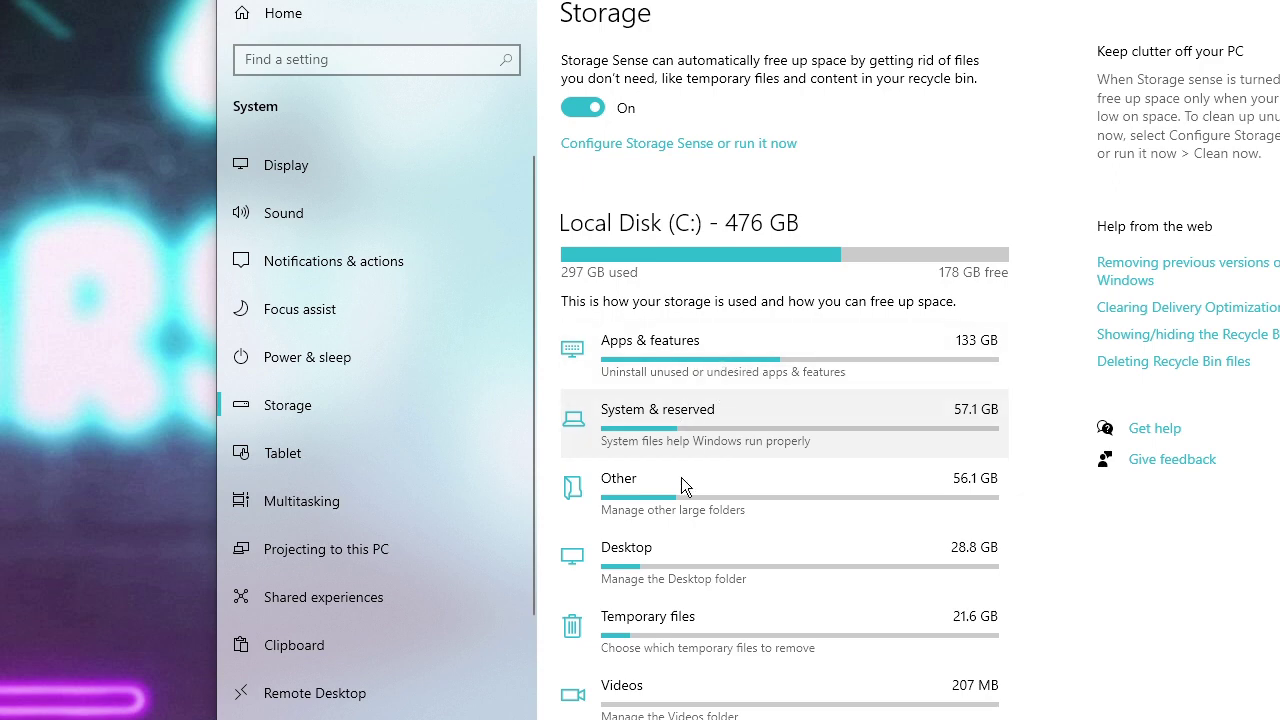
- Remove the preselected temporary files from the Temporary files category, leaving Downloads and Delivery Optimization Files unselected
{"action": "scroll", "coordinate": [696, 547], "scroll_direction": "down", "scroll_amount": 2}
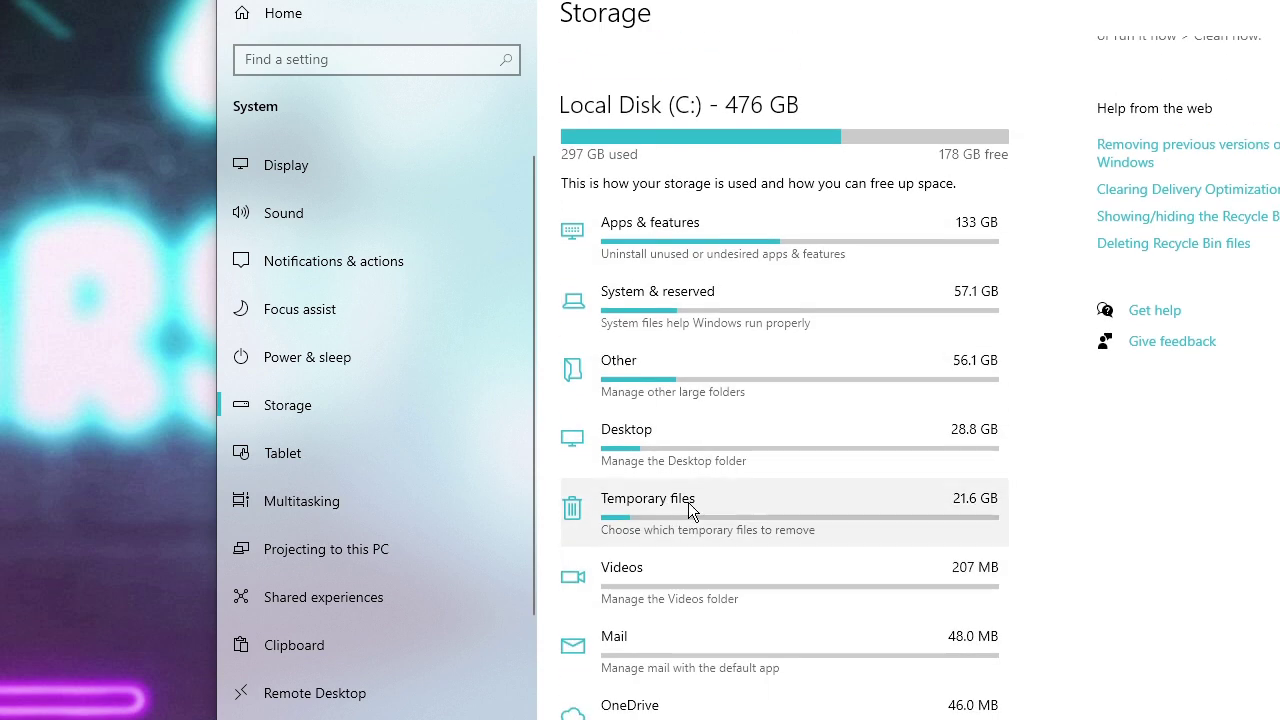
{"action": "left_click", "coordinate": [773, 499]}
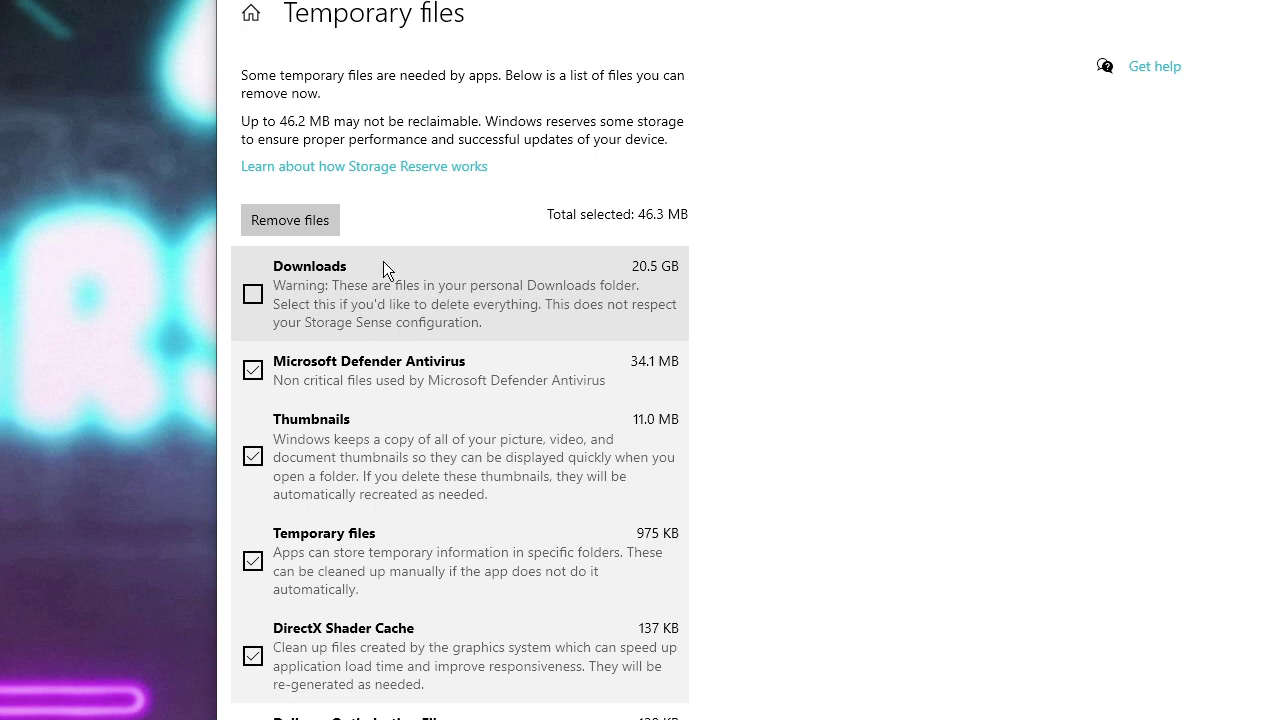
{"action": "left_click", "coordinate": [254, 295]}
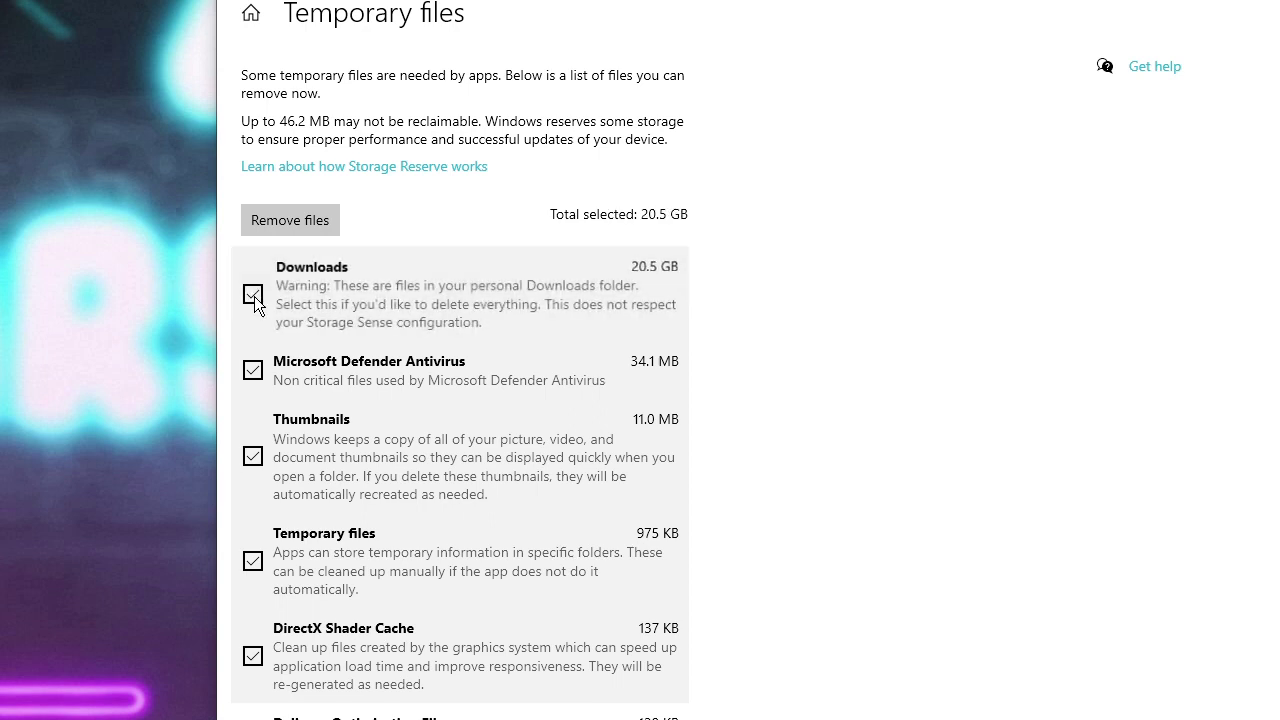
{"action": "left_click", "coordinate": [254, 296]}
{"action": "scroll", "coordinate": [320, 420], "scroll_direction": "down", "scroll_amount": 2}
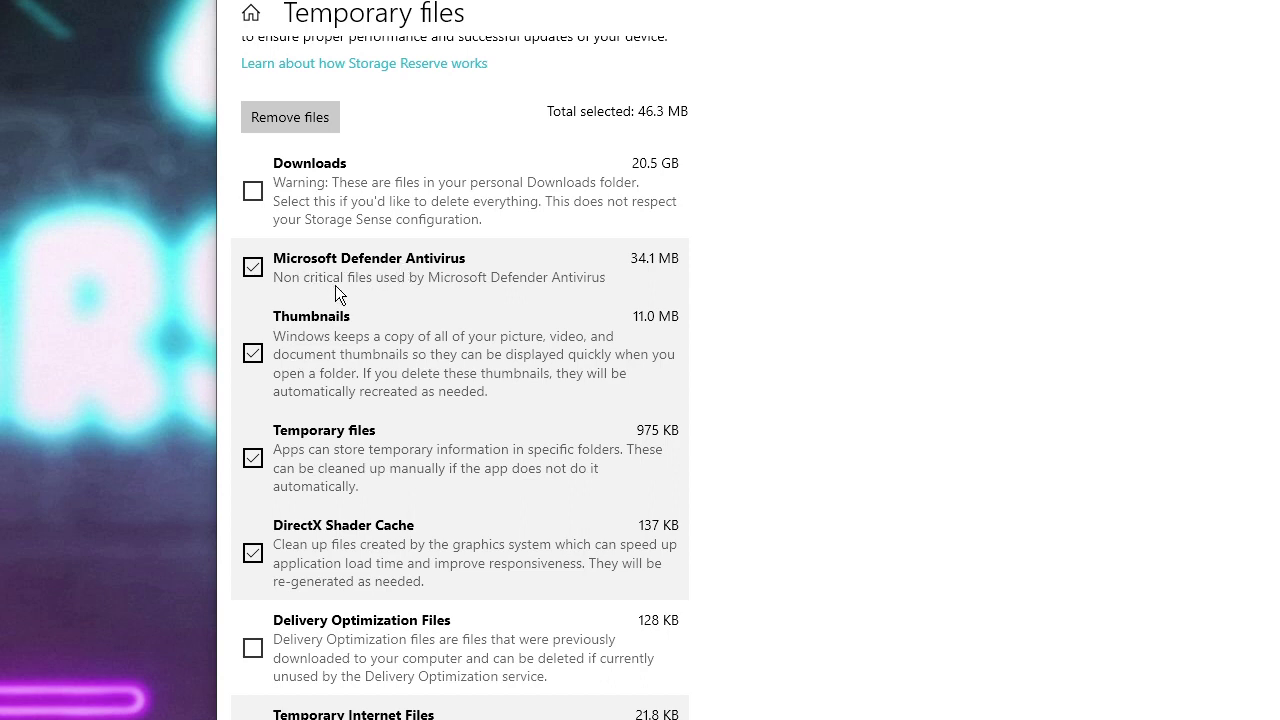
{"action": "scroll", "coordinate": [351, 259], "scroll_direction": "down", "scroll_amount": 3}
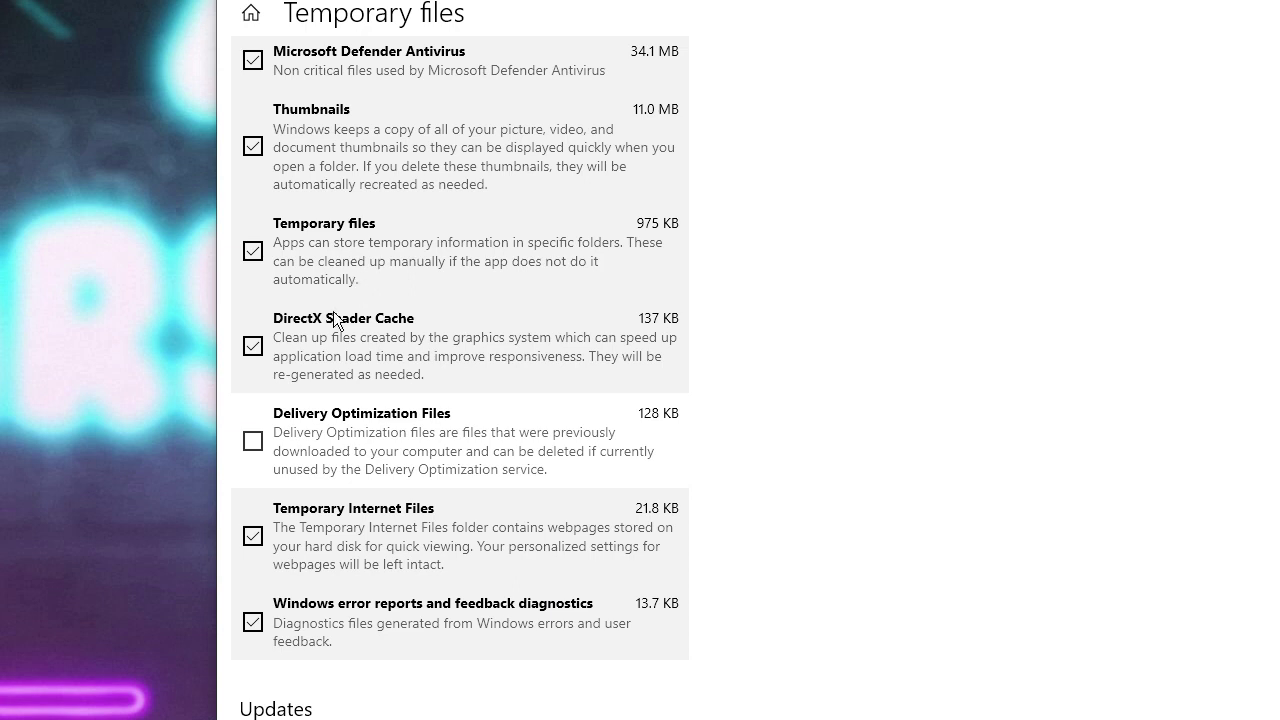
{"action": "scroll", "coordinate": [305, 371], "scroll_direction": "down", "scroll_amount": 2}
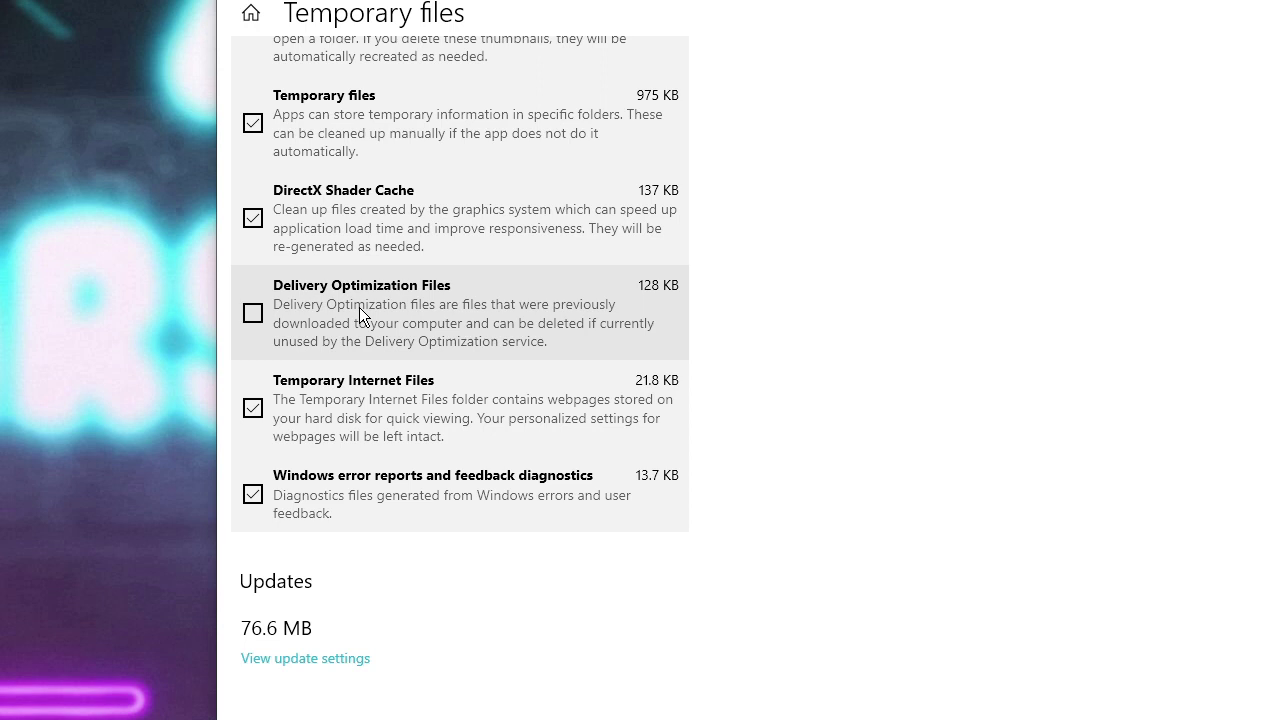
{"action": "scroll", "coordinate": [355, 297], "scroll_direction": "up", "scroll_amount": 5}
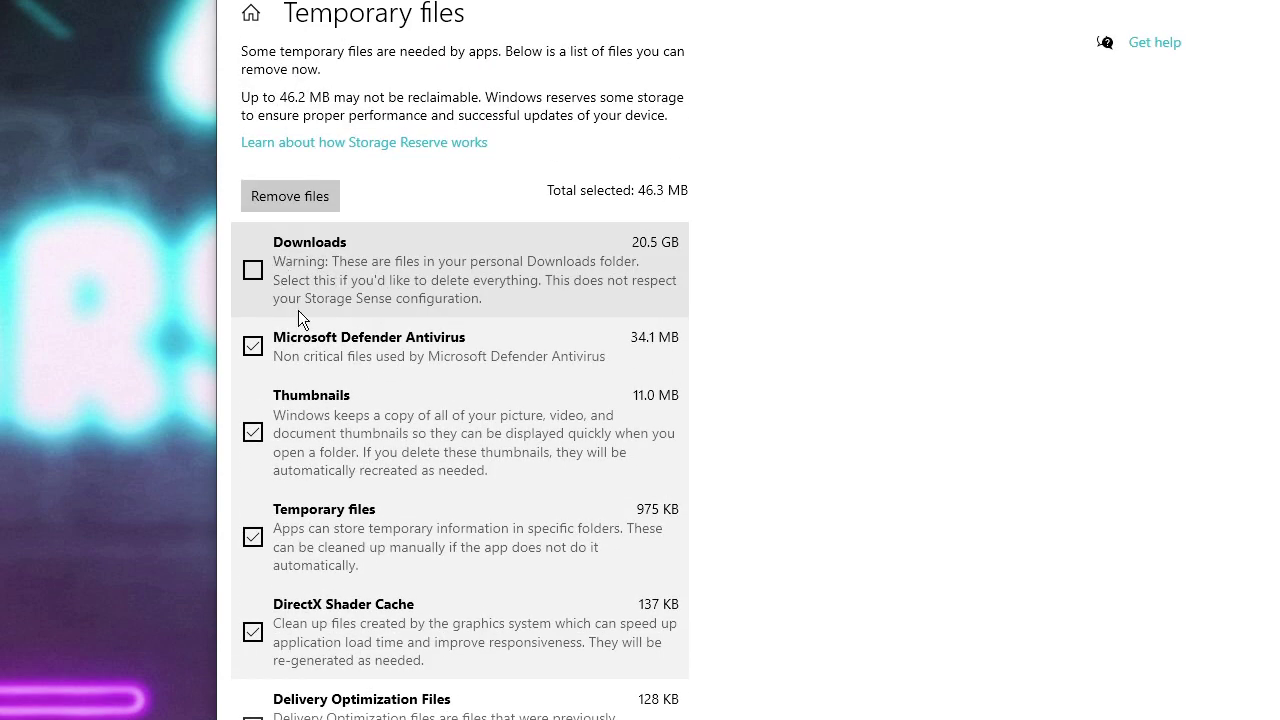
{"action": "scroll", "coordinate": [310, 320], "scroll_direction": "down", "scroll_amount": 5}
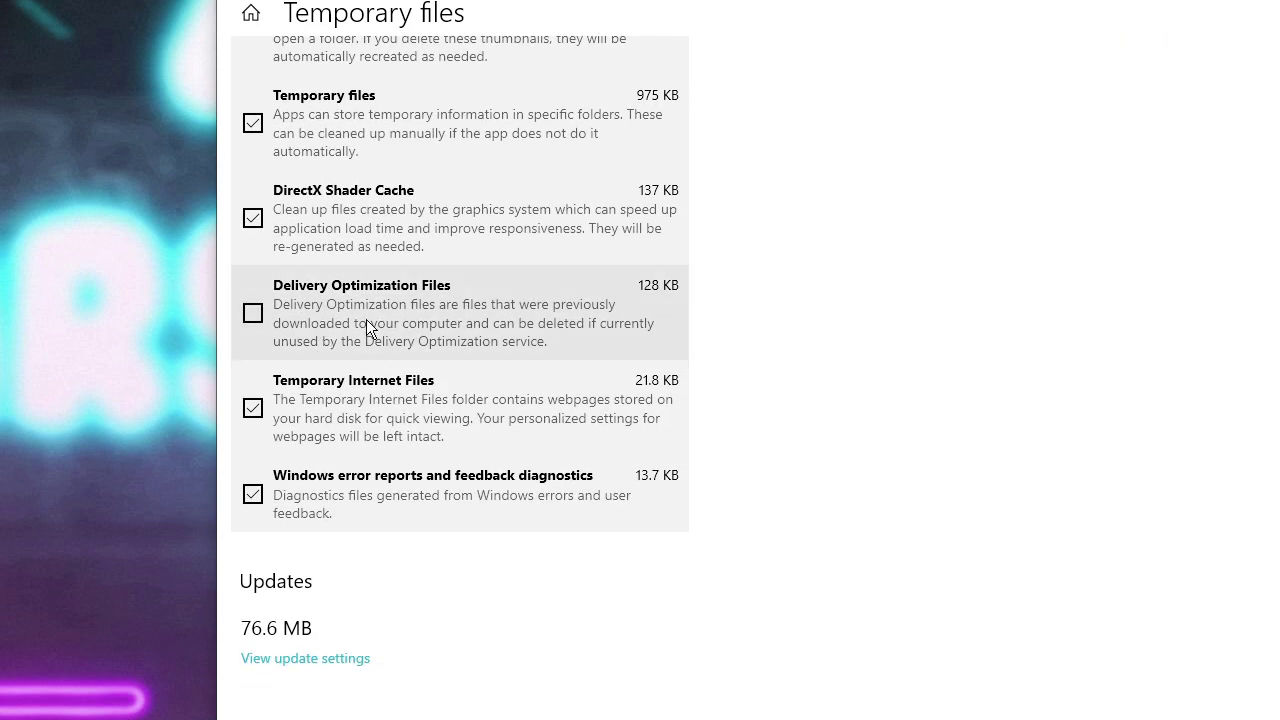
{"action": "scroll", "coordinate": [370, 323], "scroll_direction": "up", "scroll_amount": 5}
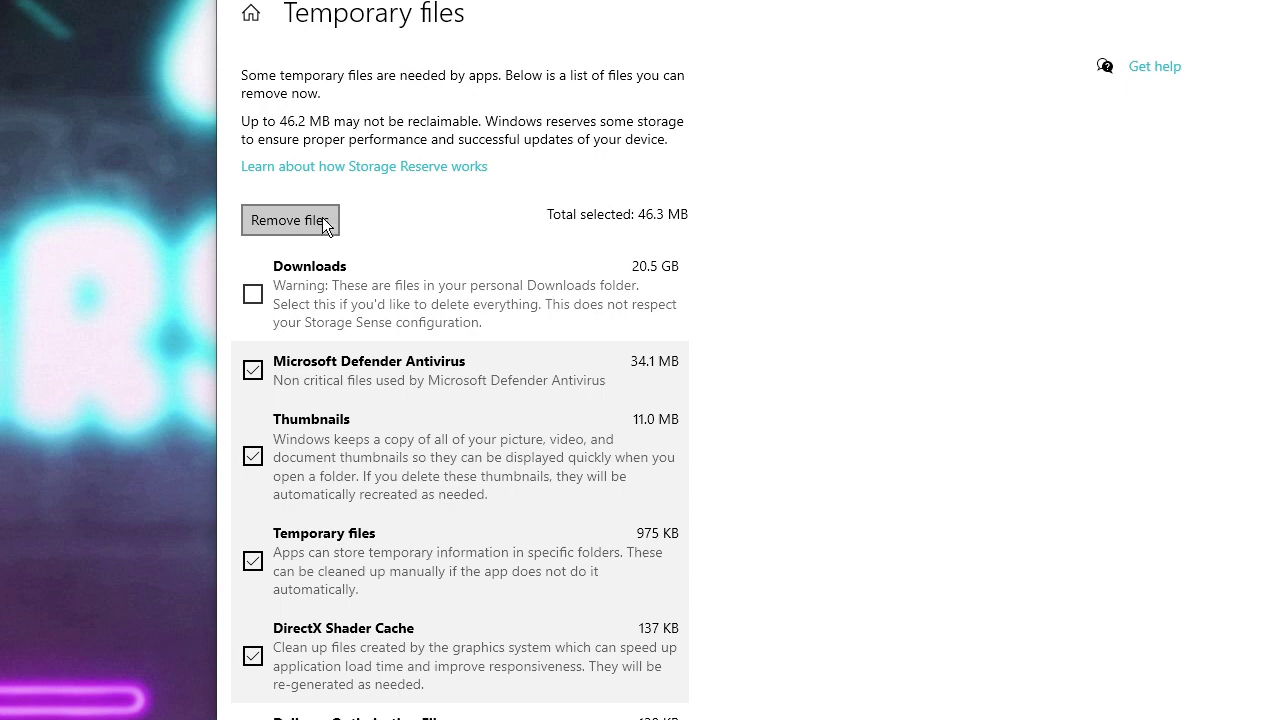
{"action": "left_click", "coordinate": [318, 220]}
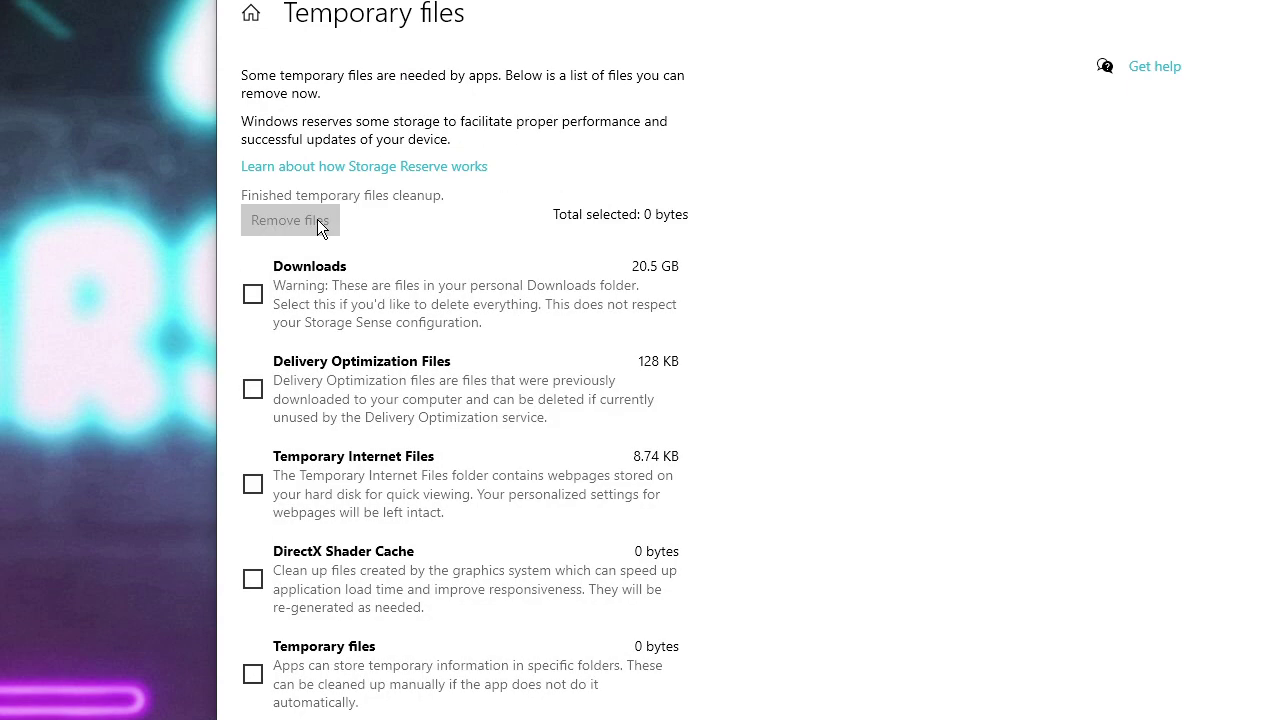
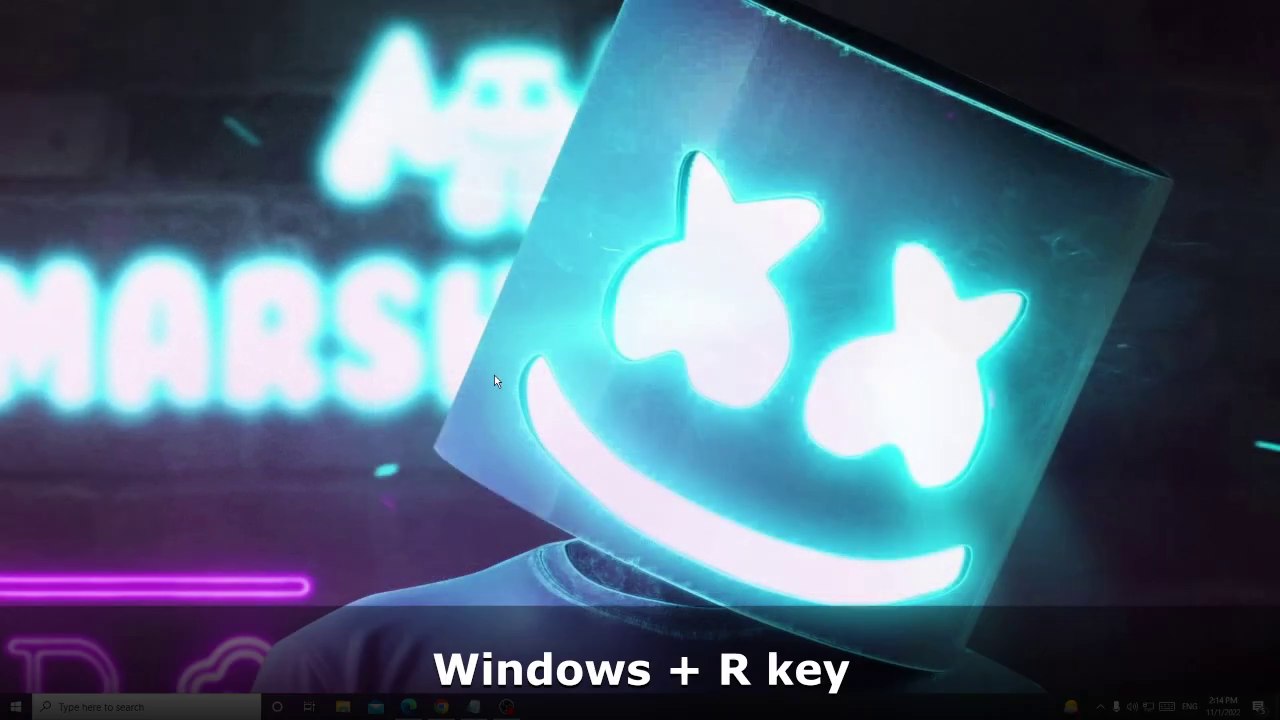
- Open the Windows Temp folder by running temp from the Run dialog
{"action": "key", "text": "super+r"}
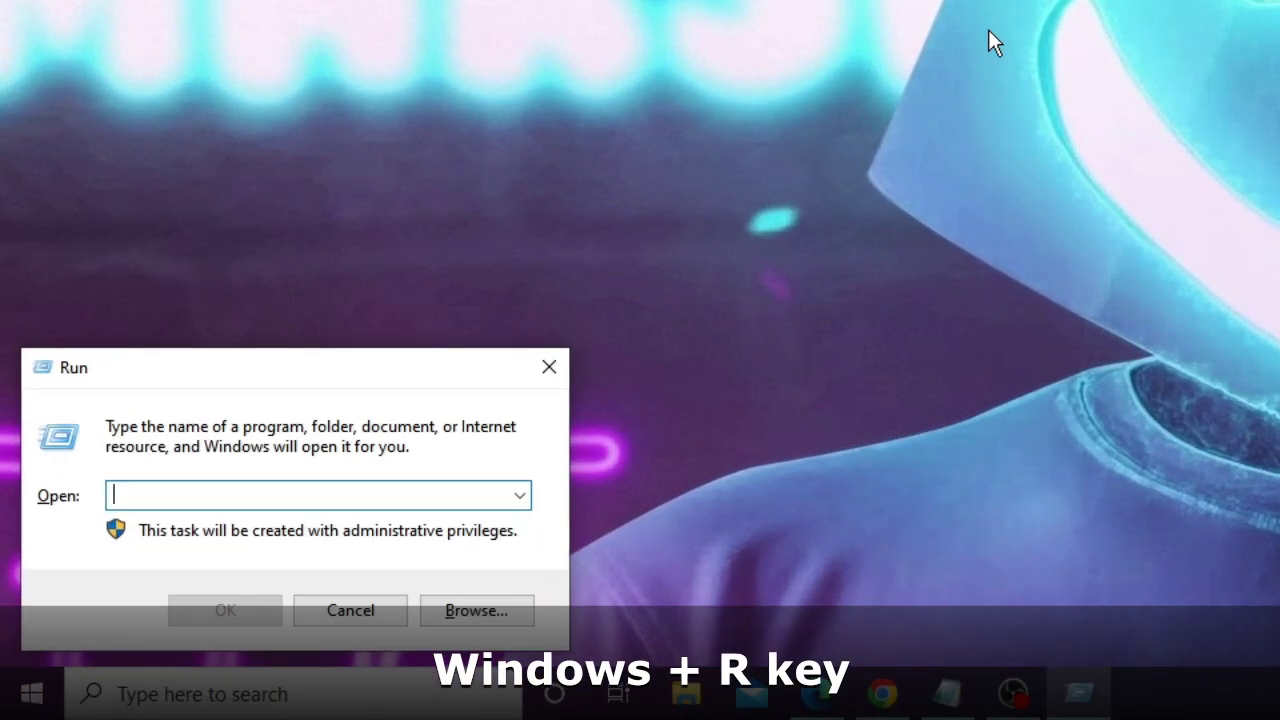
{"action": "type", "text": "temp"}
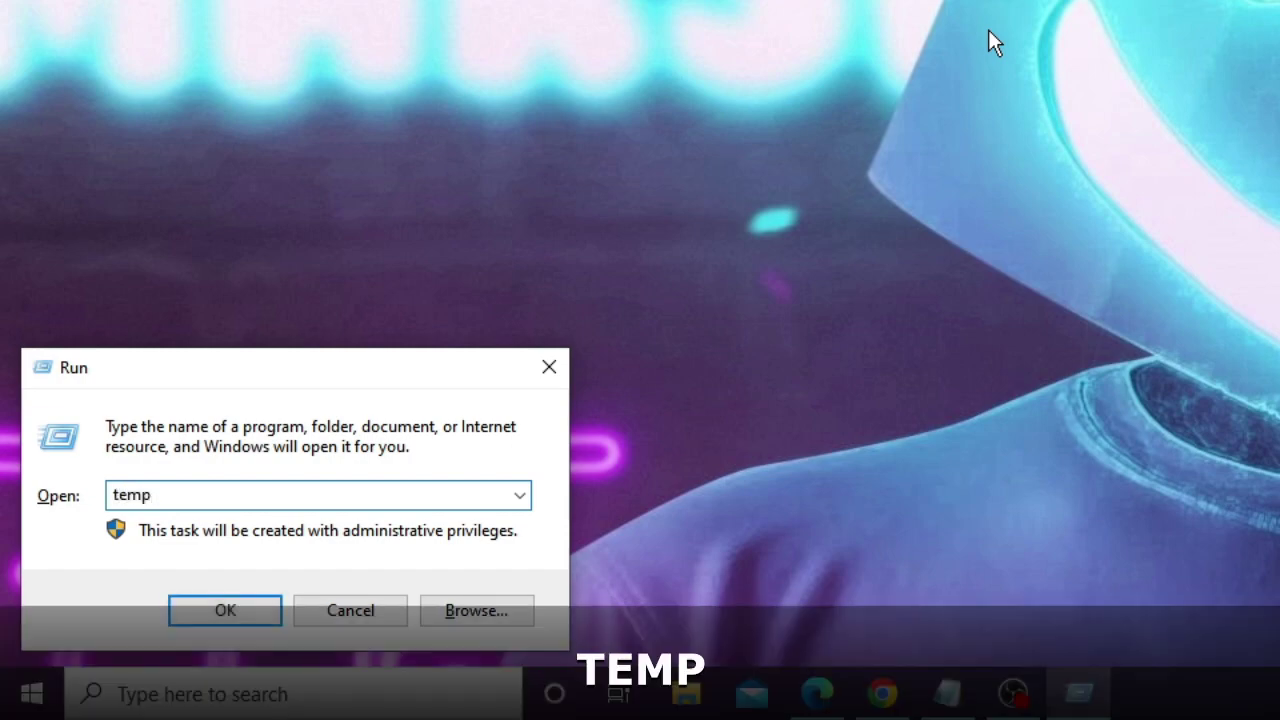
{"action": "key", "text": "Return"}
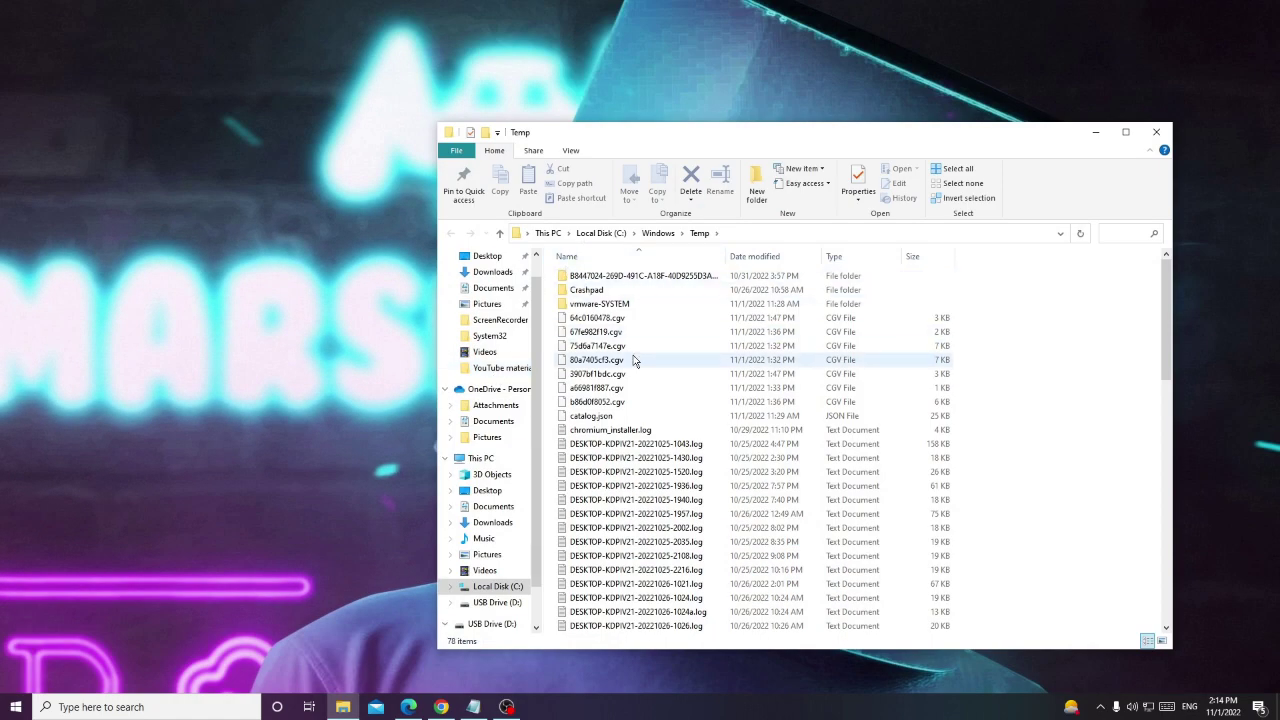
- Permanently delete all items in the Temp folder, skipping files in use for all current items
{"action": "left_click", "coordinate": [633, 360]}
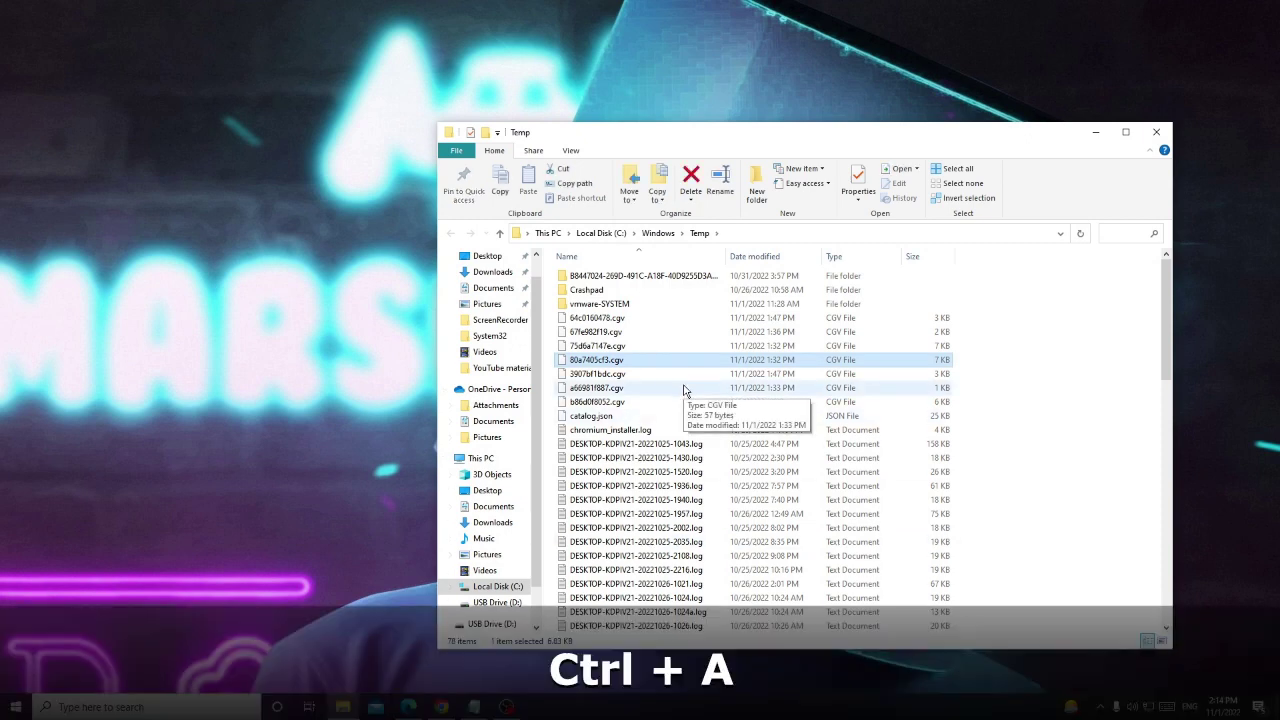
{"action": "key", "text": "ctrl+a"}
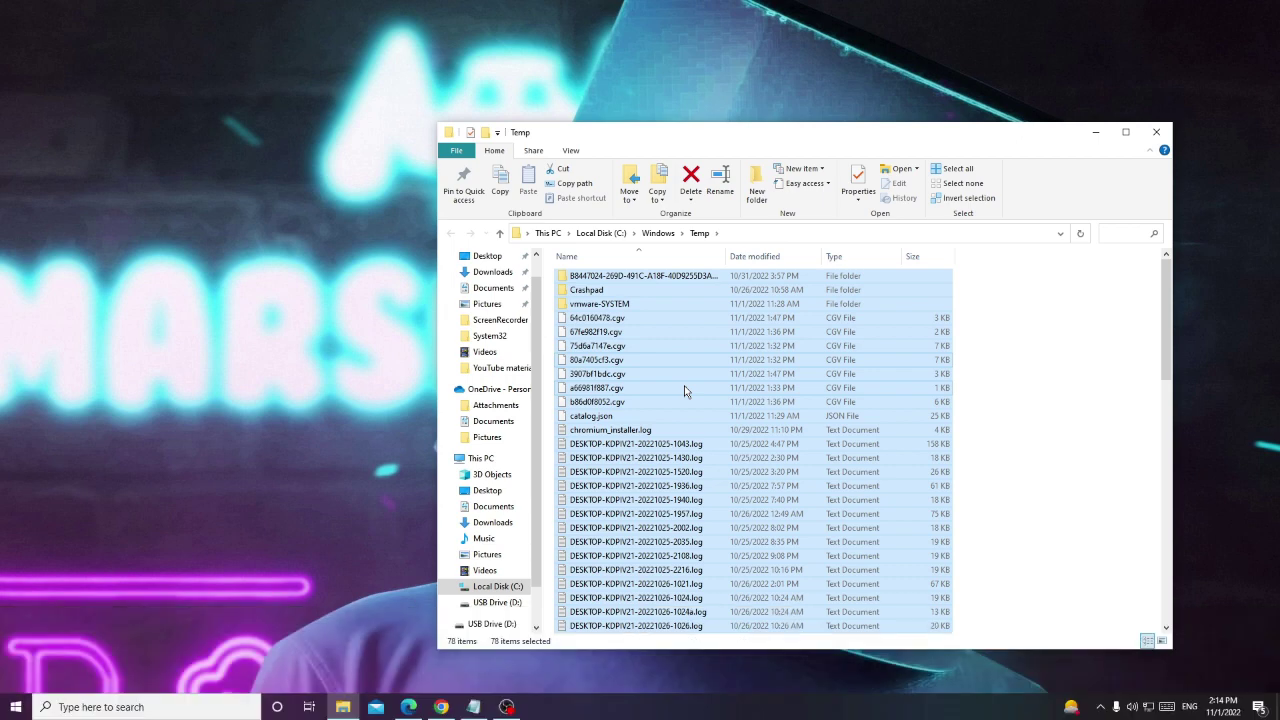
{"action": "key", "text": "shift+Delete"}
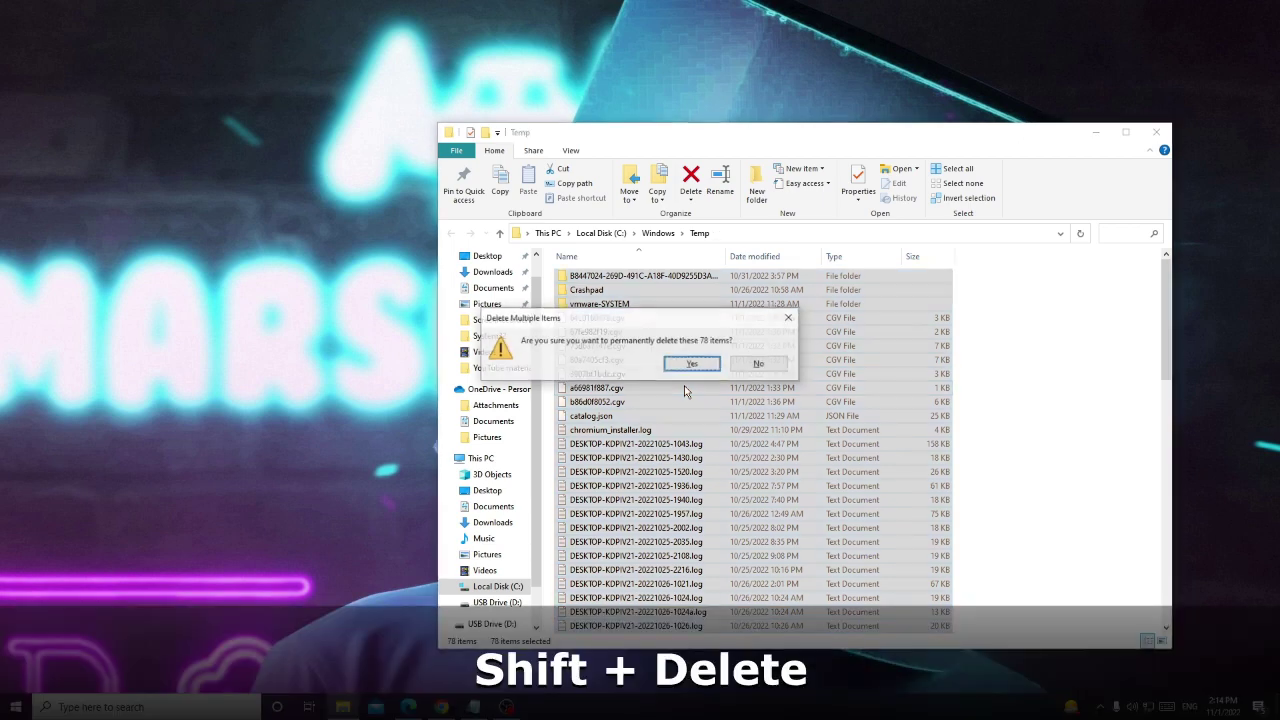
{"action": "left_click", "coordinate": [692, 364]}
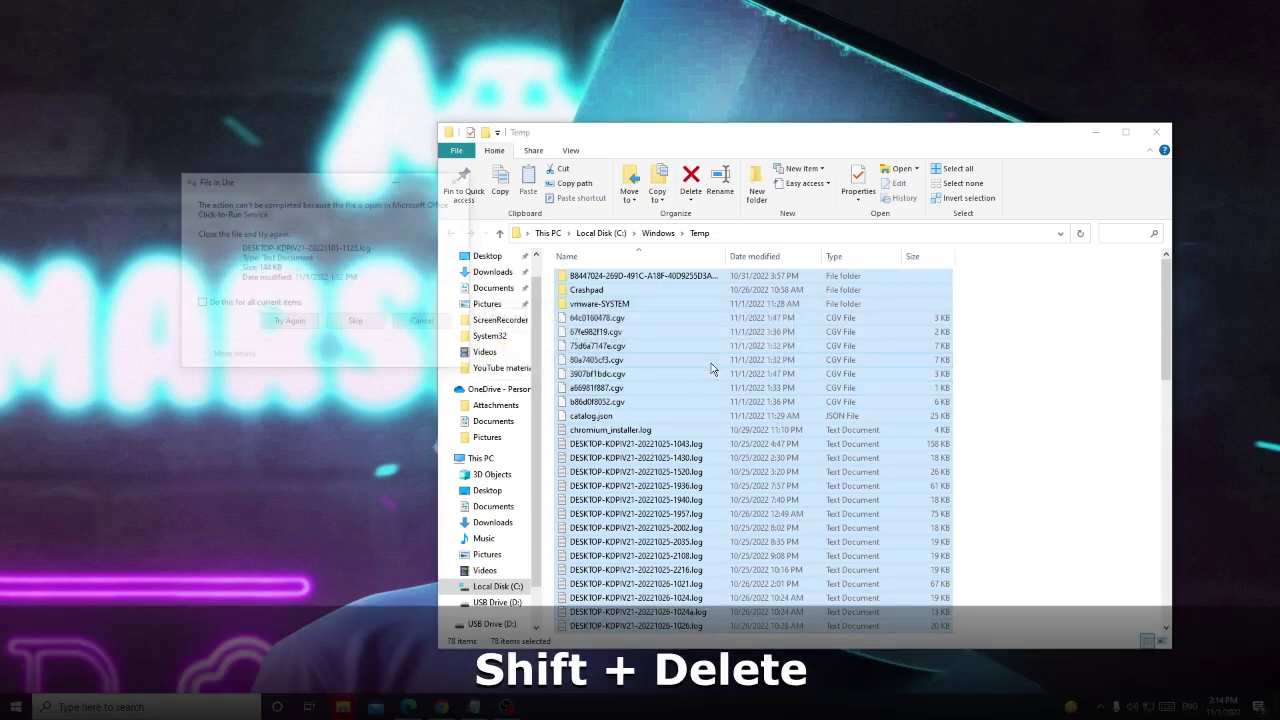
{"action": "left_click", "coordinate": [229, 299]}
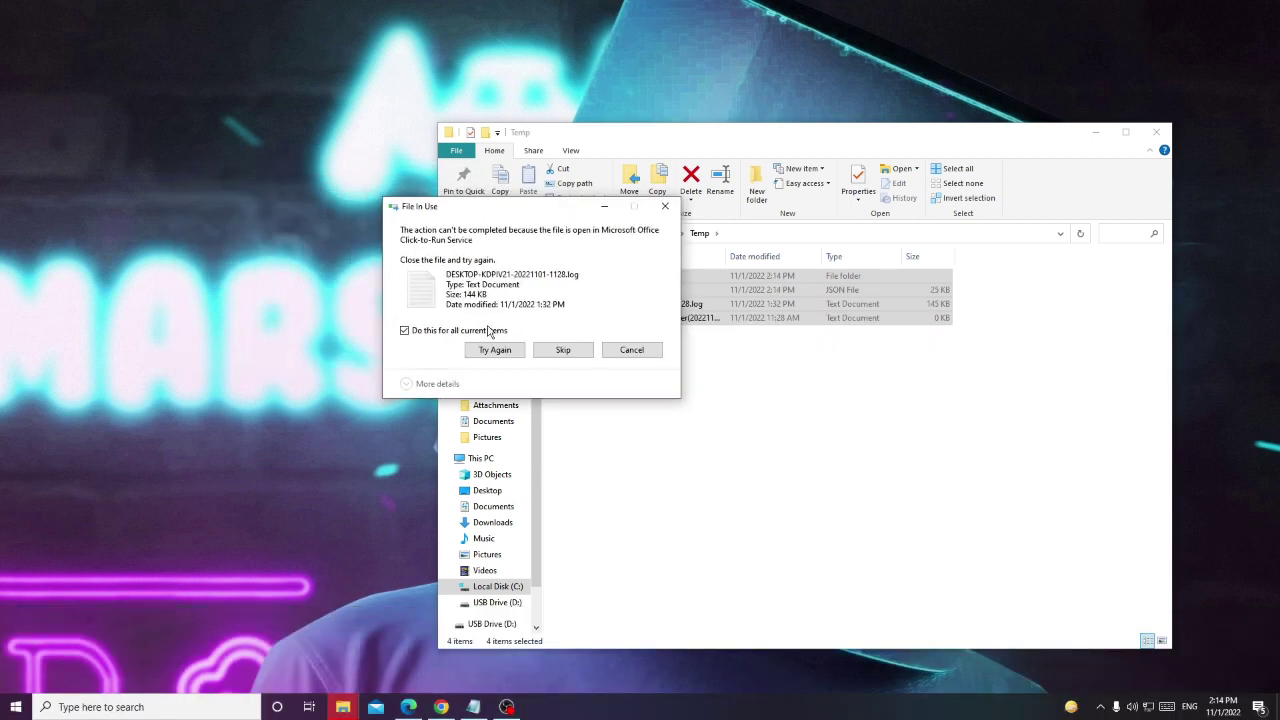
{"action": "left_click", "coordinate": [563, 350]}
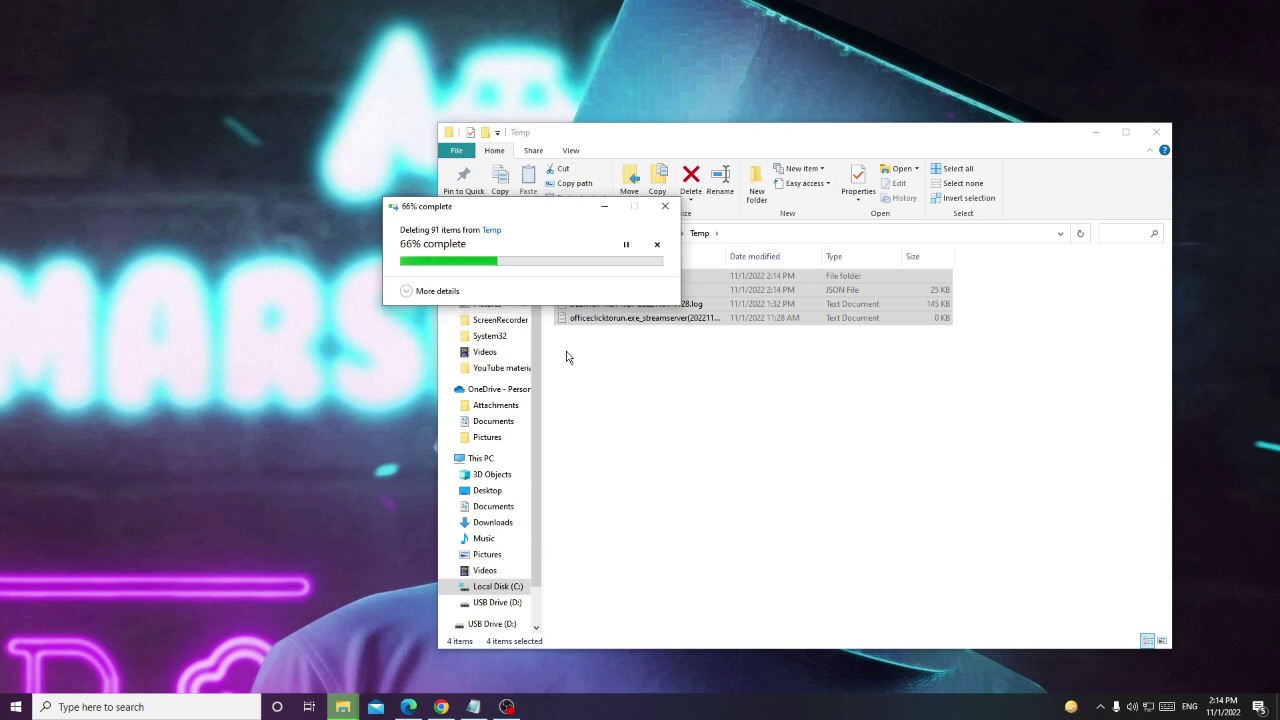
- Close the Windows Temp folder window and open the user's temporary files folder by running %temp% from the Run dialog
{"action": "left_click", "coordinate": [1156, 133]}
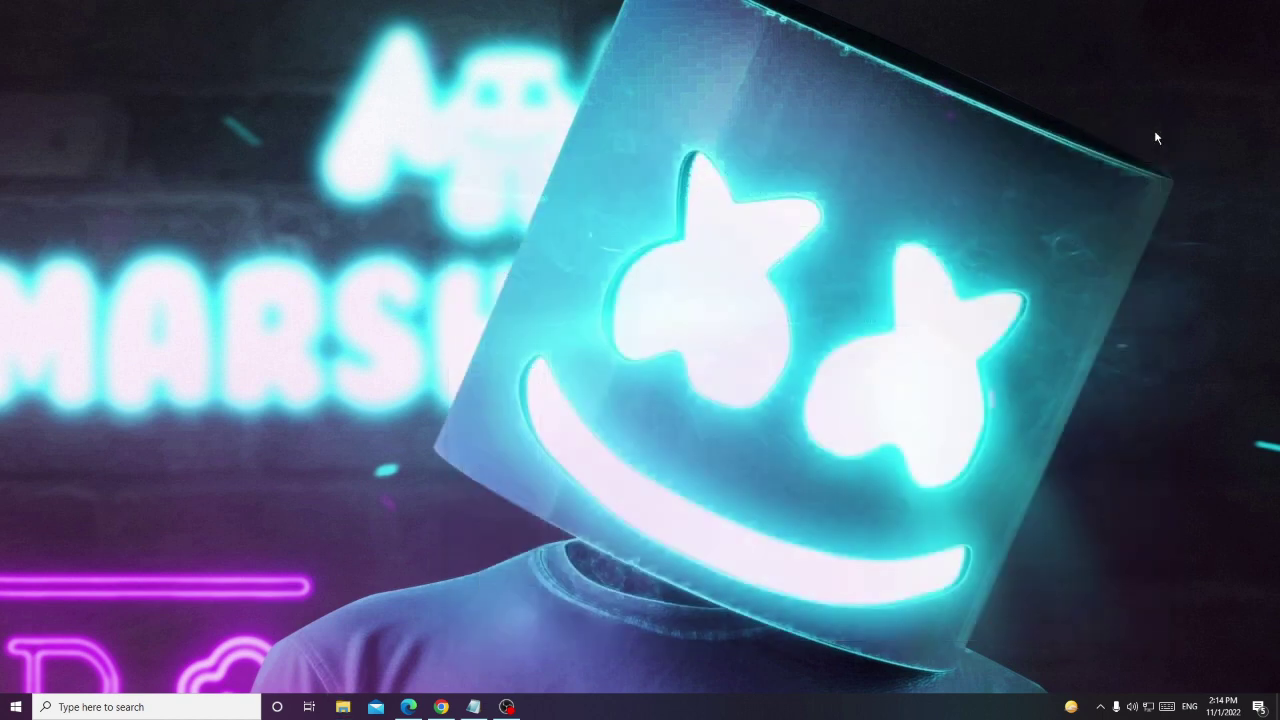
{"action": "key", "text": "super+r"}
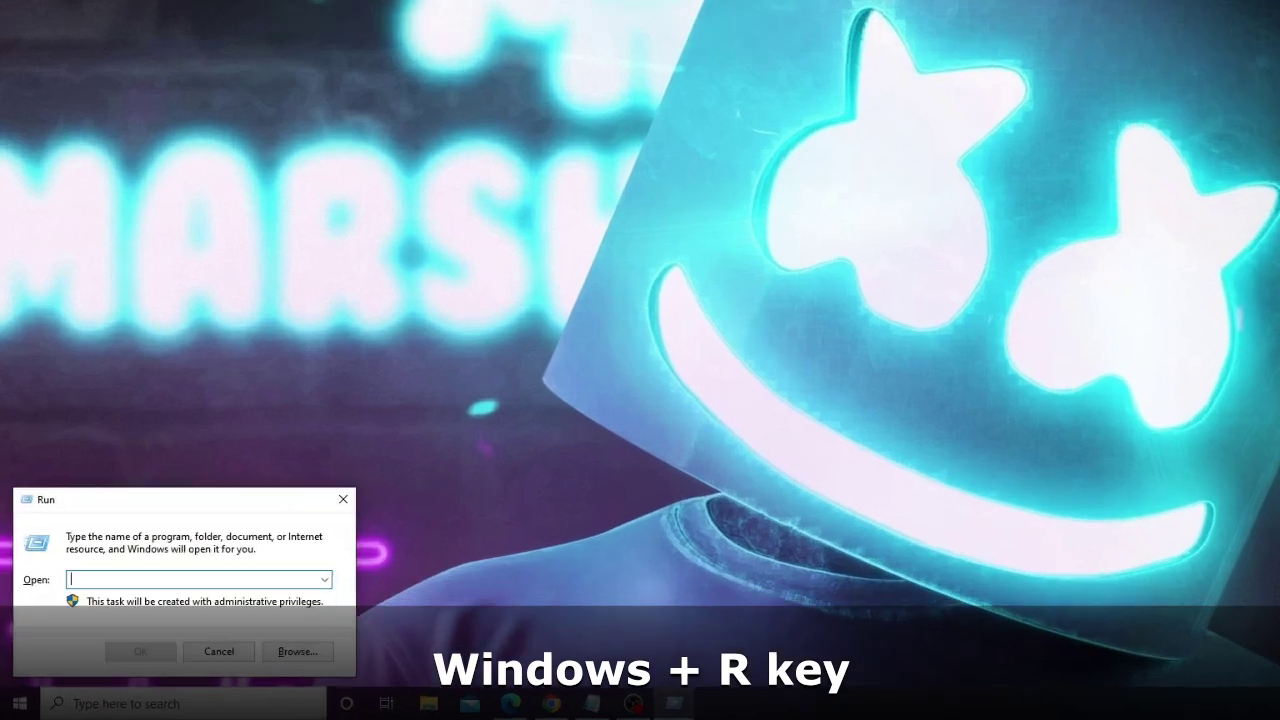
{"action": "type", "text": "%"}
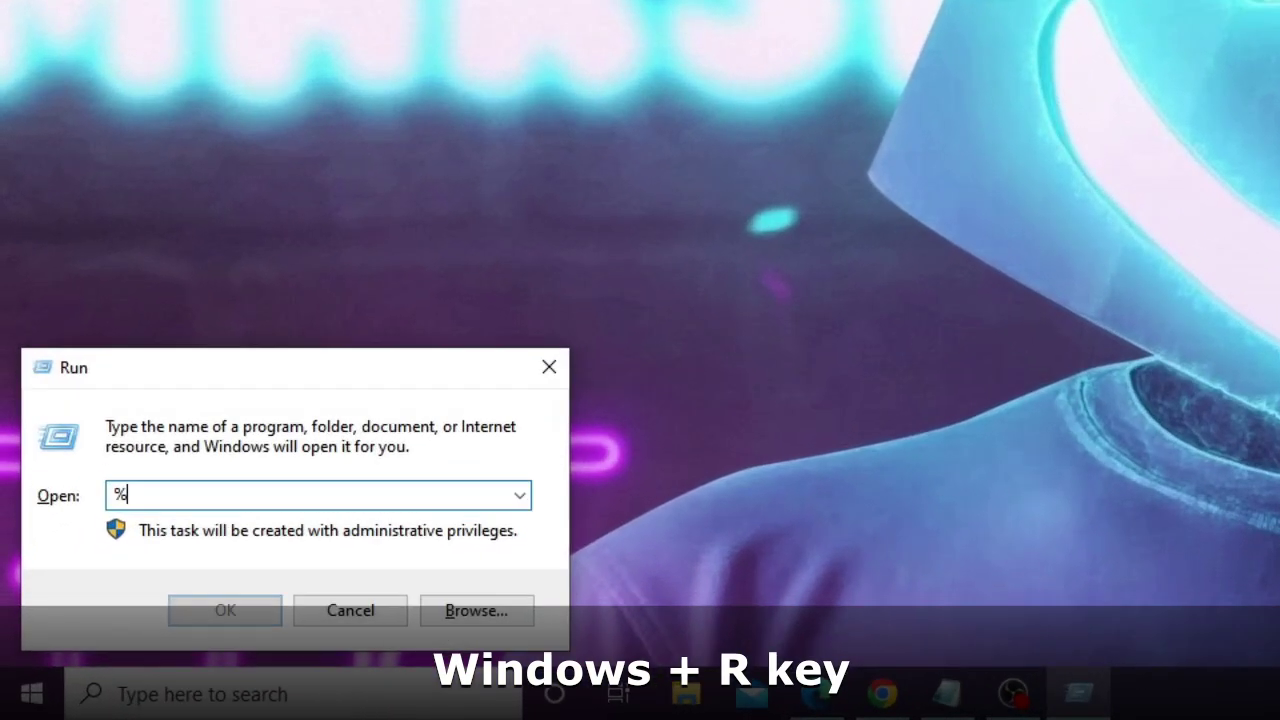
{"action": "type", "text": "temp%"}
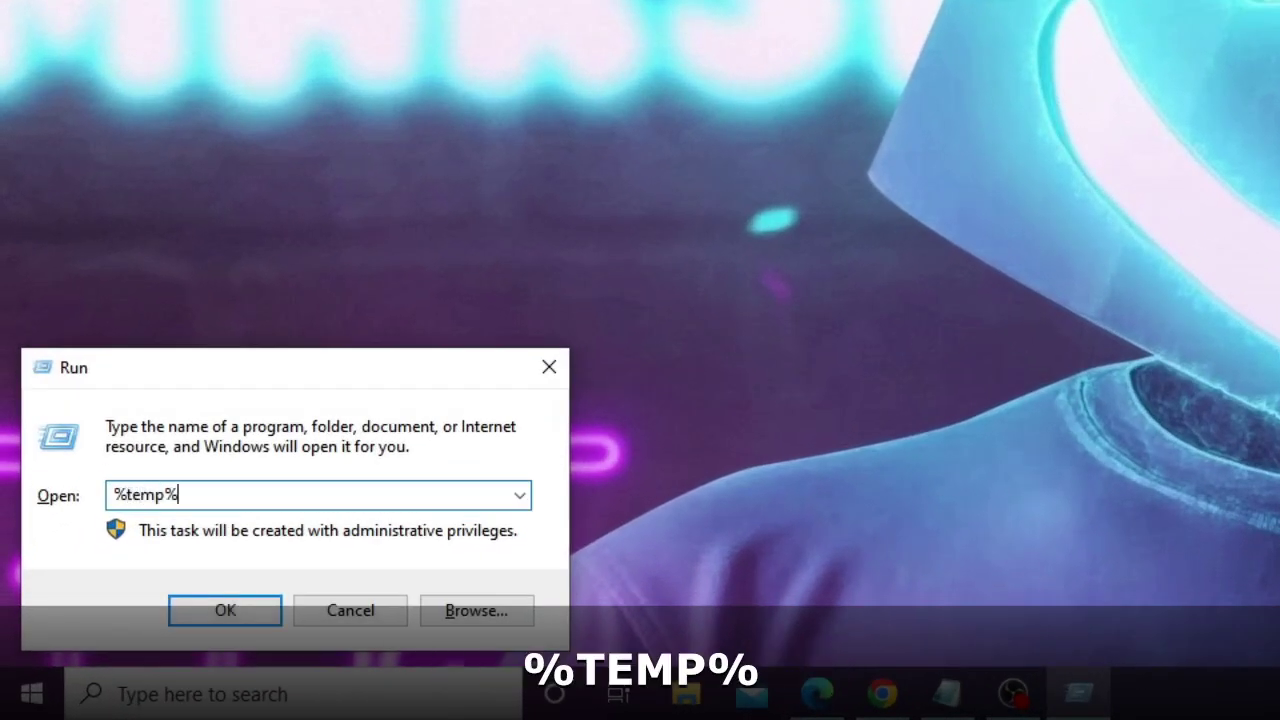
{"action": "left_click", "coordinate": [250, 611]}
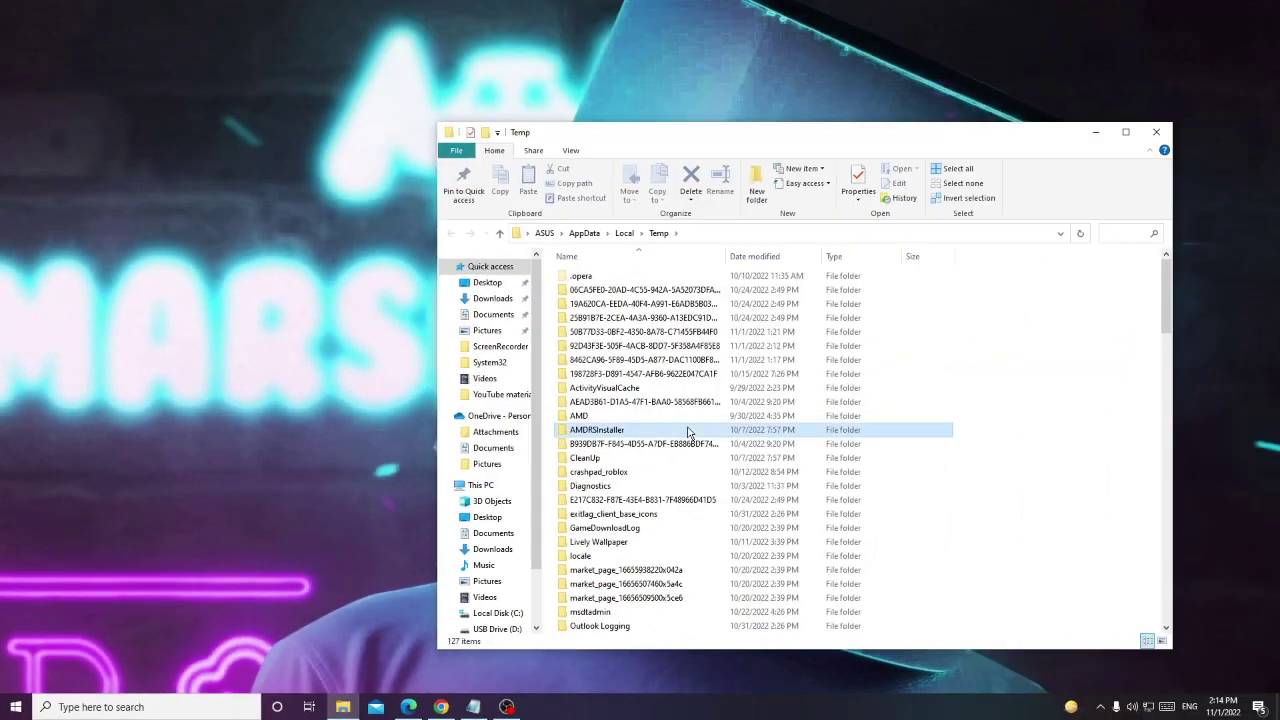
- Permanently delete all items in the user's Temp folder, skipping files in use for all current items, and close the folder window
{"action": "left_click", "coordinate": [688, 432]}
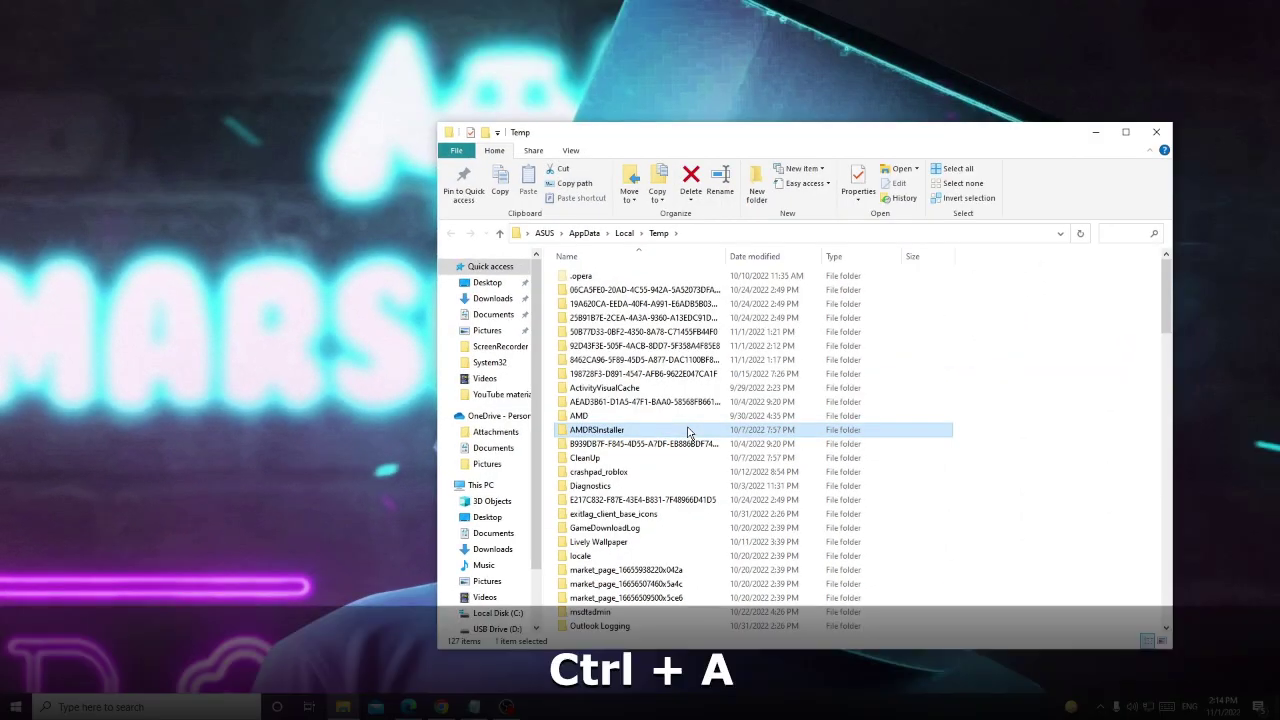
{"action": "key", "text": "ctrl+a"}
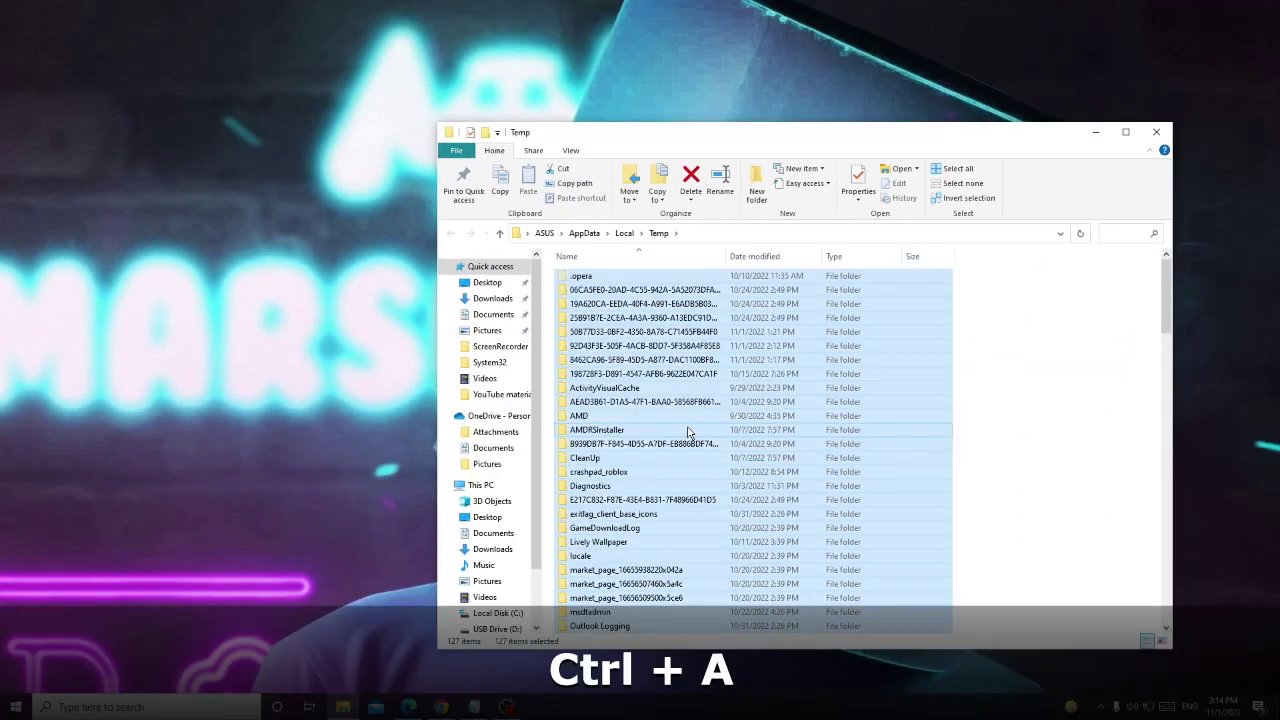
{"action": "key", "text": "shift+Delete"}
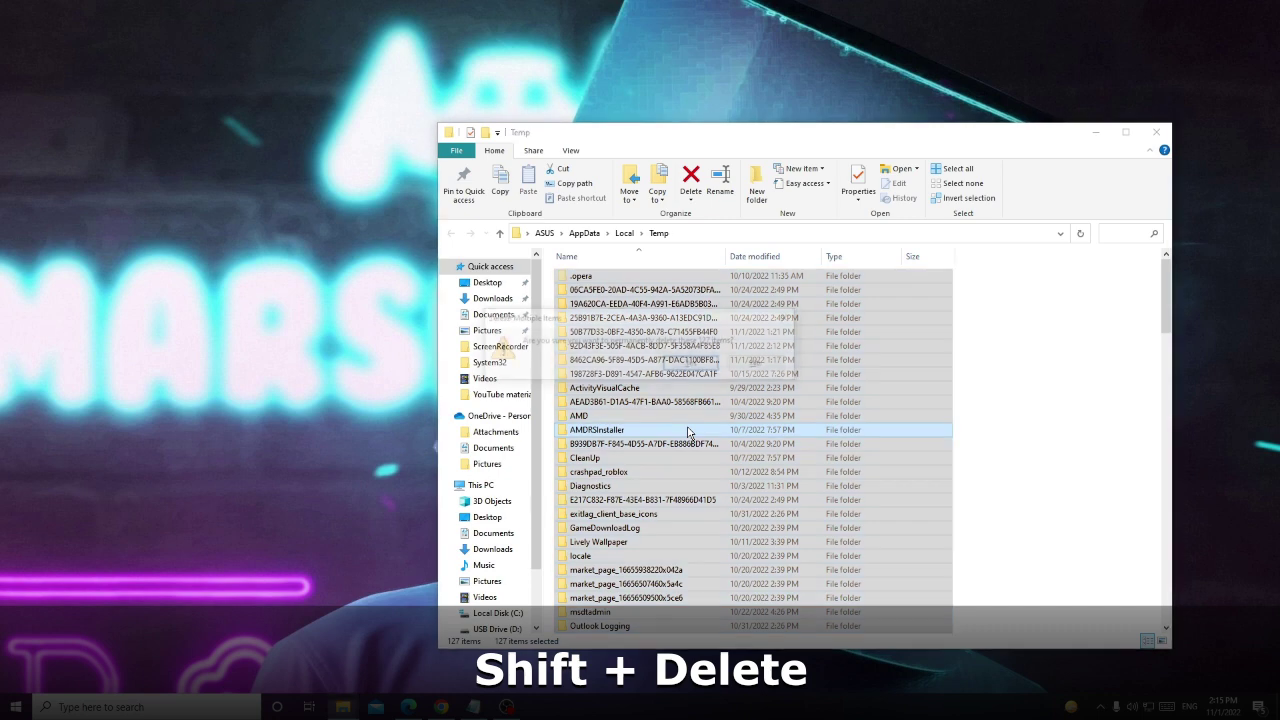
{"action": "left_click", "coordinate": [692, 364]}
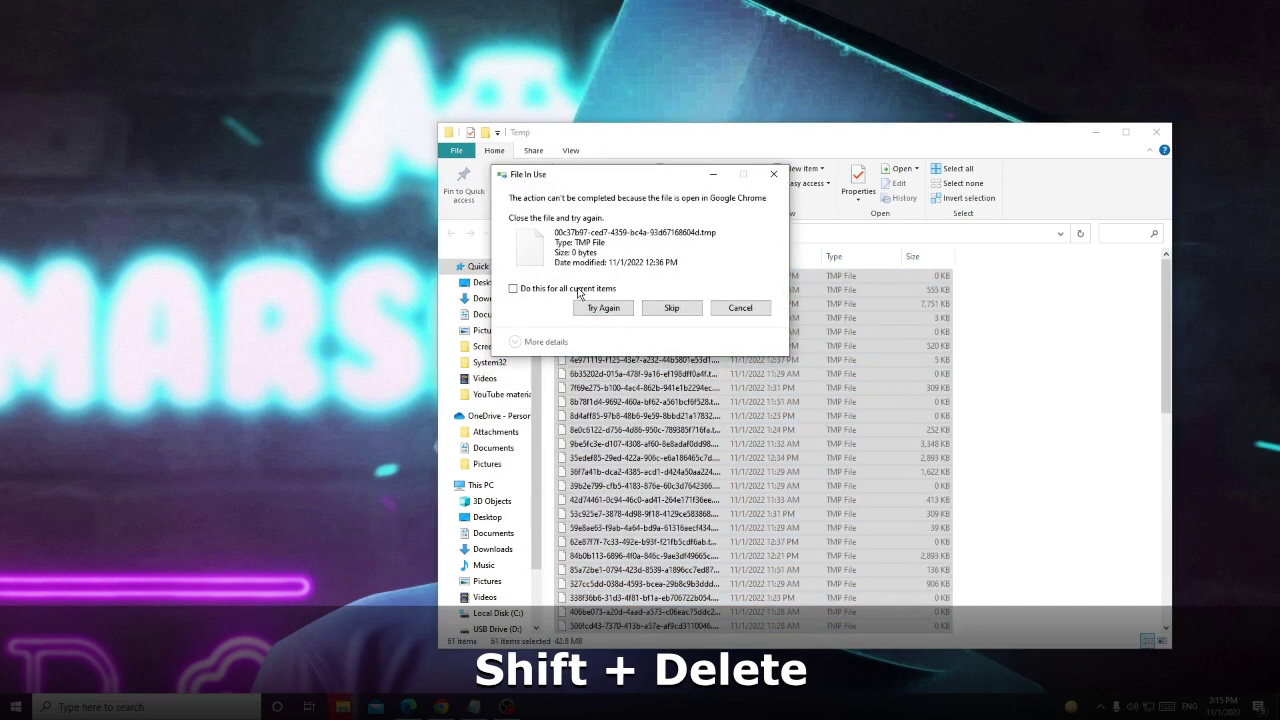
{"action": "left_click", "coordinate": [578, 291]}
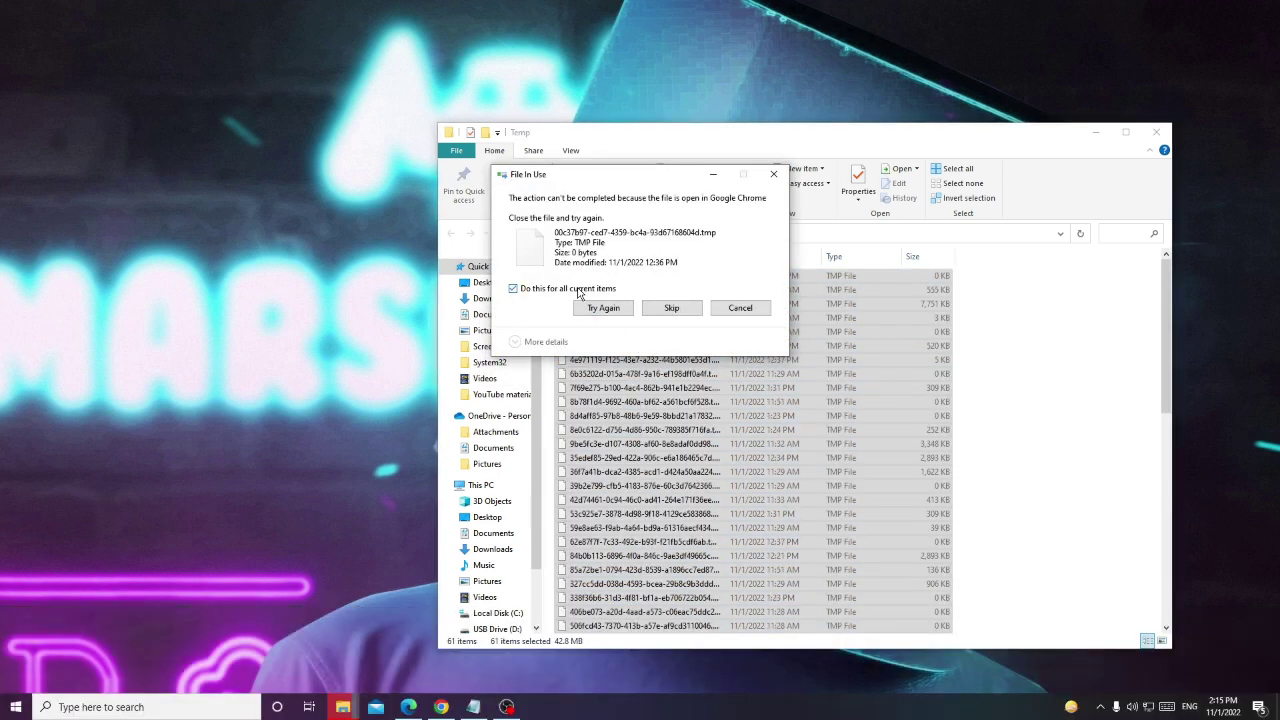
{"action": "left_click", "coordinate": [676, 310]}
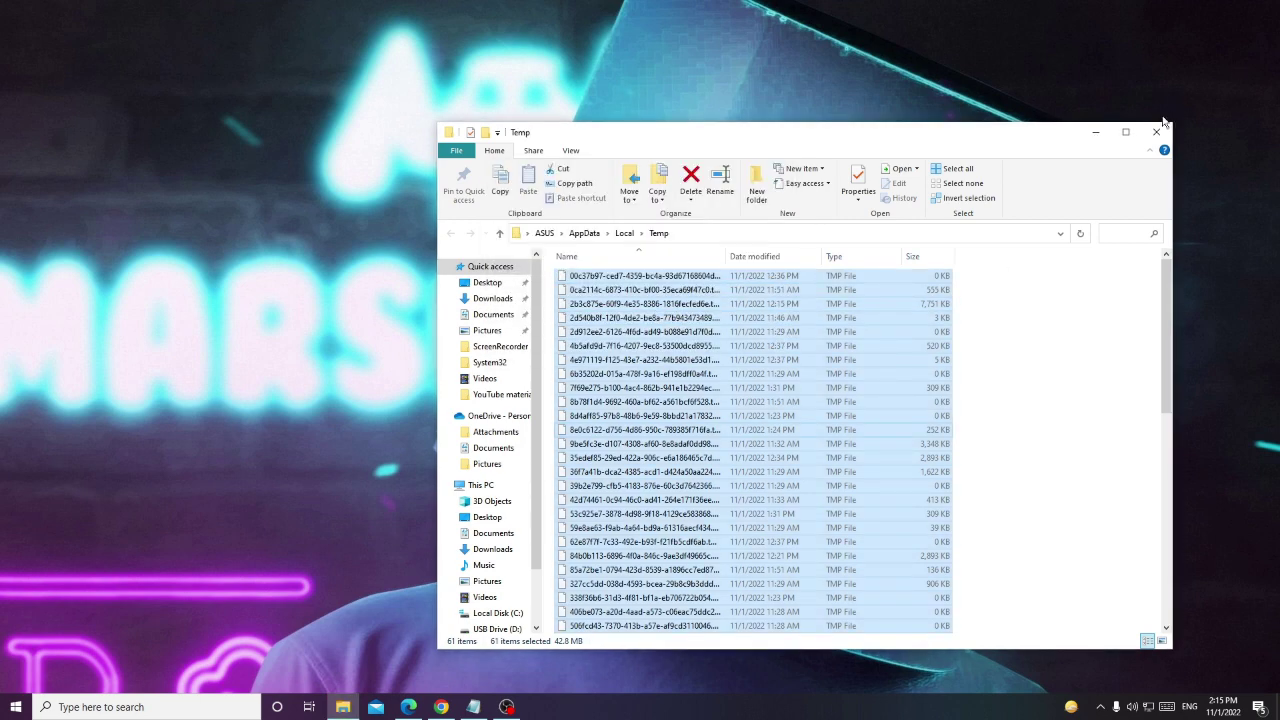
{"action": "left_click", "coordinate": [1157, 132]}
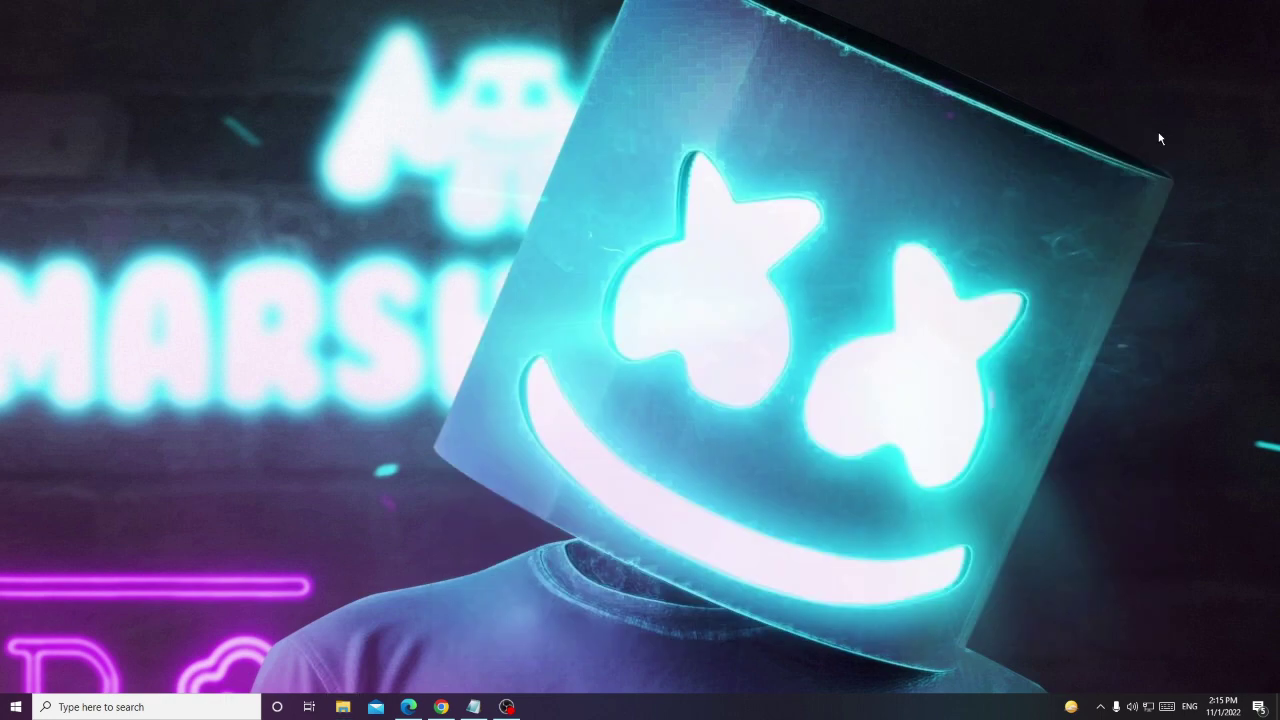
- Open the Windows Prefetch folder by running prefetch from the Run dialog
{"action": "key", "text": "super+r"}
{"action": "type", "text": "prefetch"}
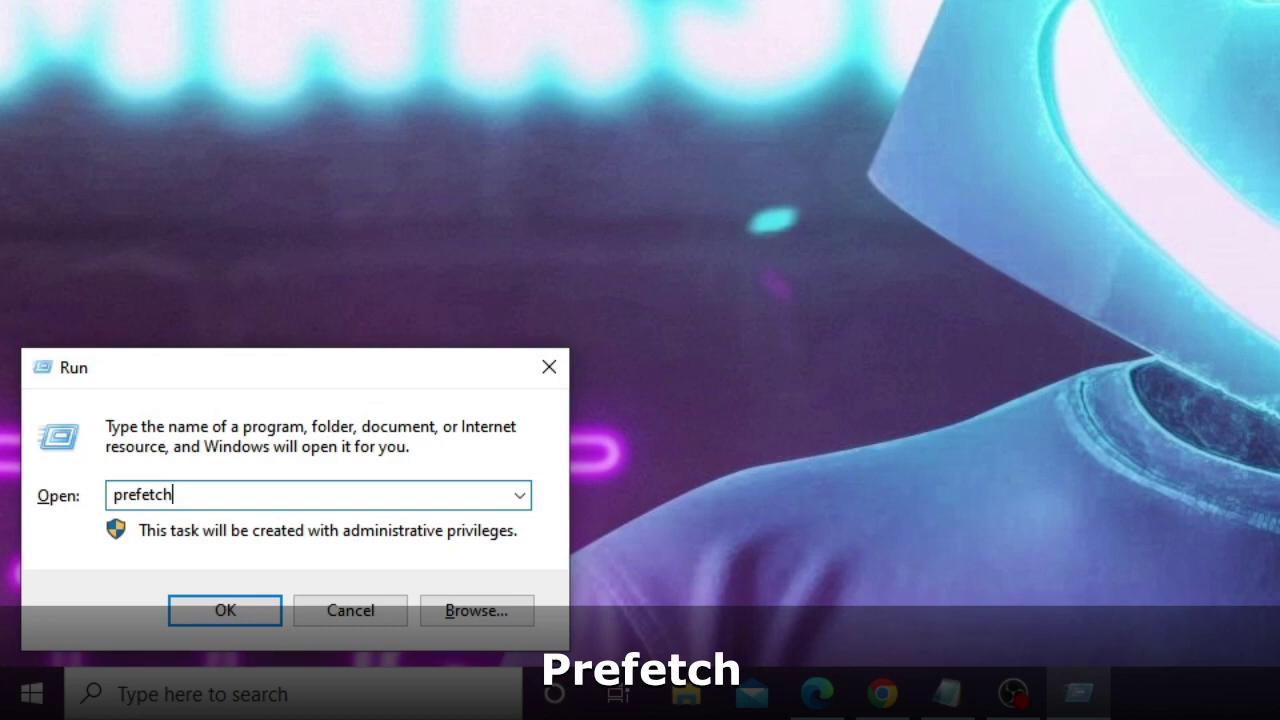
{"action": "left_click", "coordinate": [222, 616]}
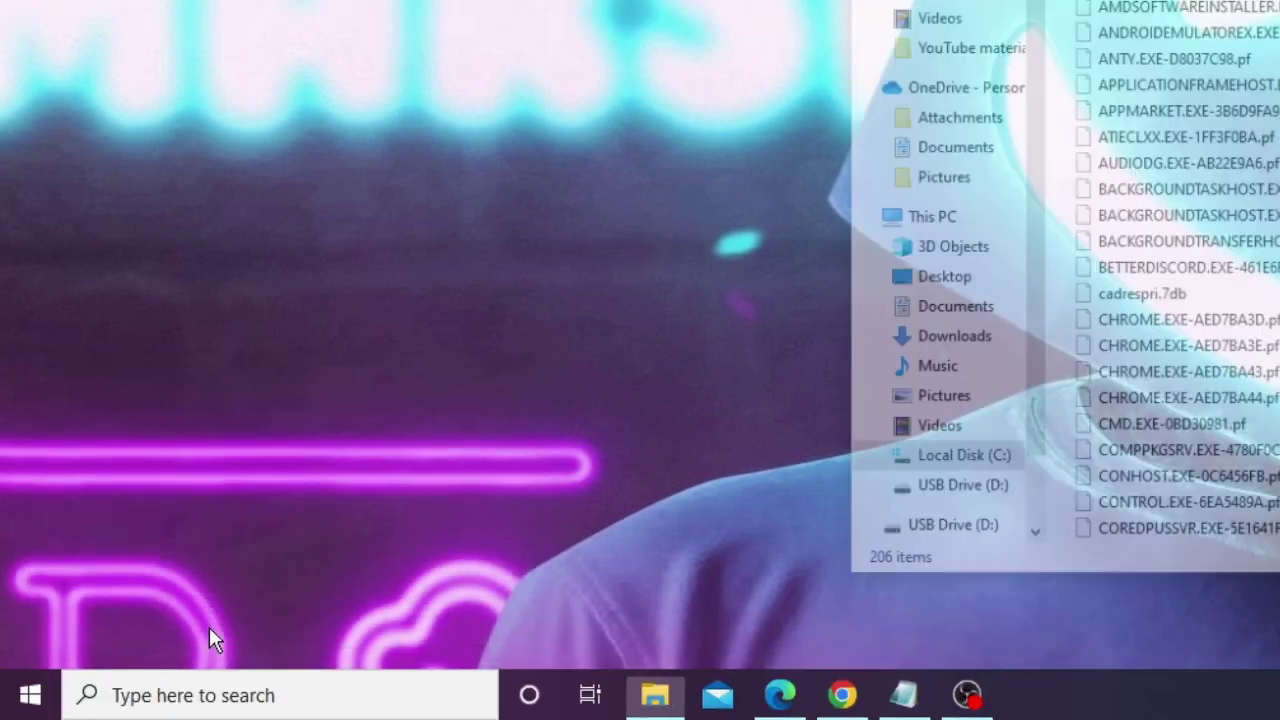
- Permanently delete all items in the Prefetch folder, skipping the file that is in use
{"action": "left_click", "coordinate": [1200, 293]}
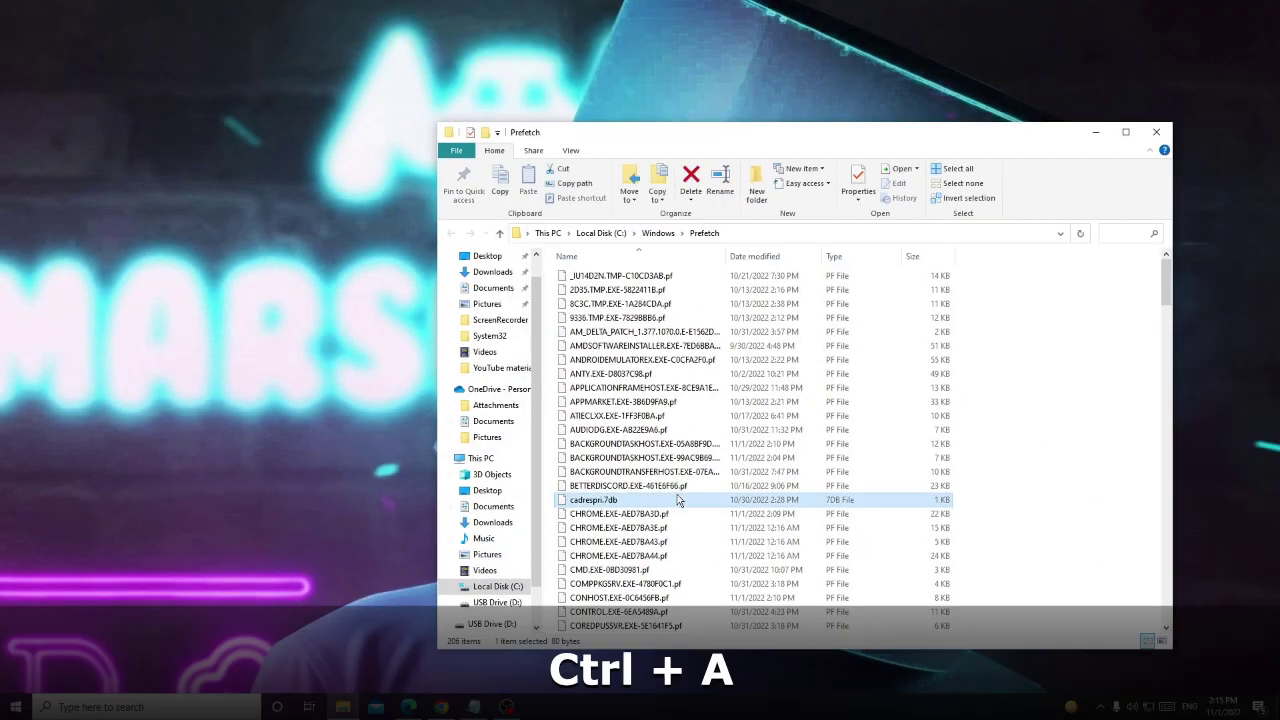
{"action": "key", "text": "ctrl+a"}
{"action": "key", "text": "shift+Delete"}
{"action": "key", "text": "Return"}
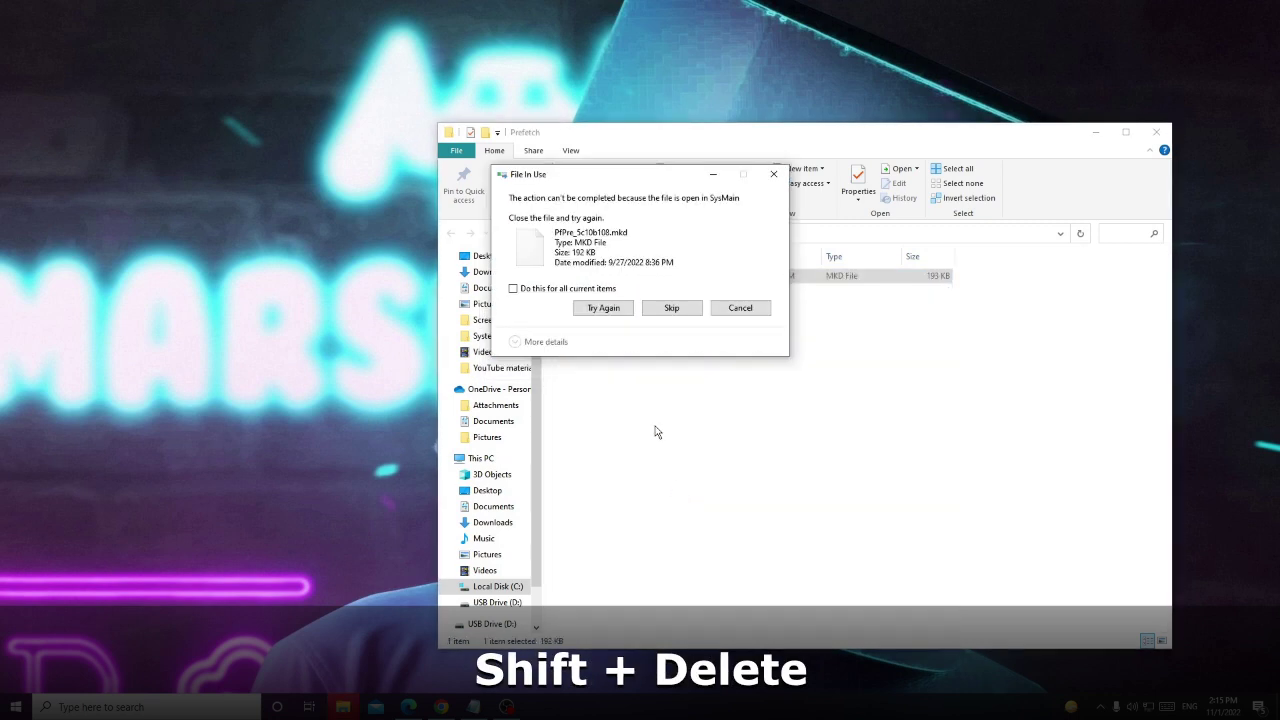
{"action": "left_click", "coordinate": [603, 307]}
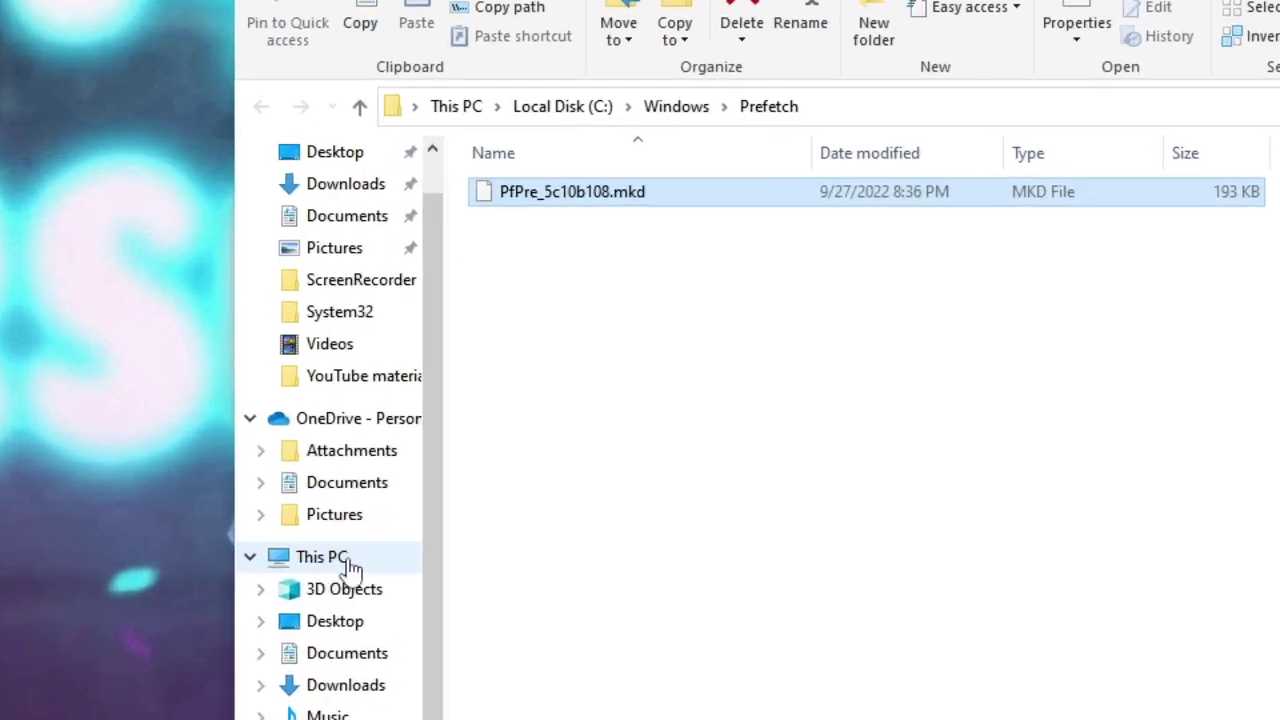
- Open the properties of Local Disk (C:) from This PC and start Disk Cleanup for the drive
{"action": "left_click", "coordinate": [494, 461]}
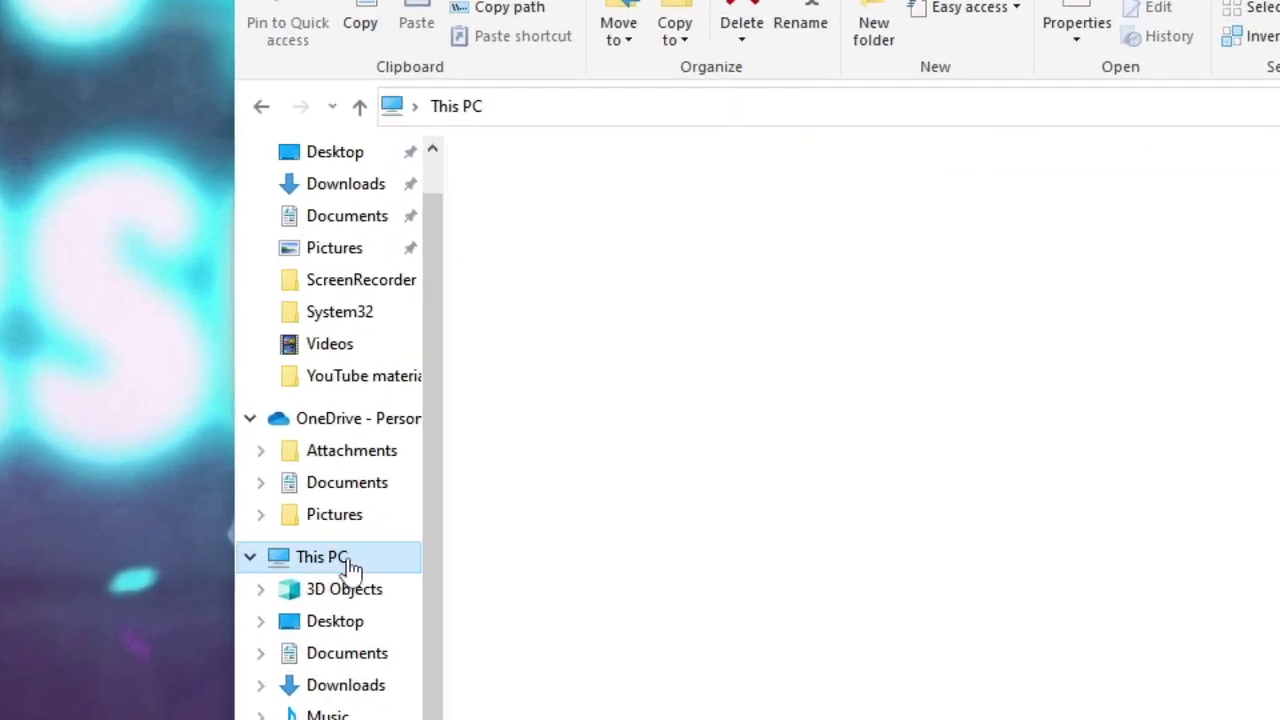
{"action": "left_click", "coordinate": [594, 471]}
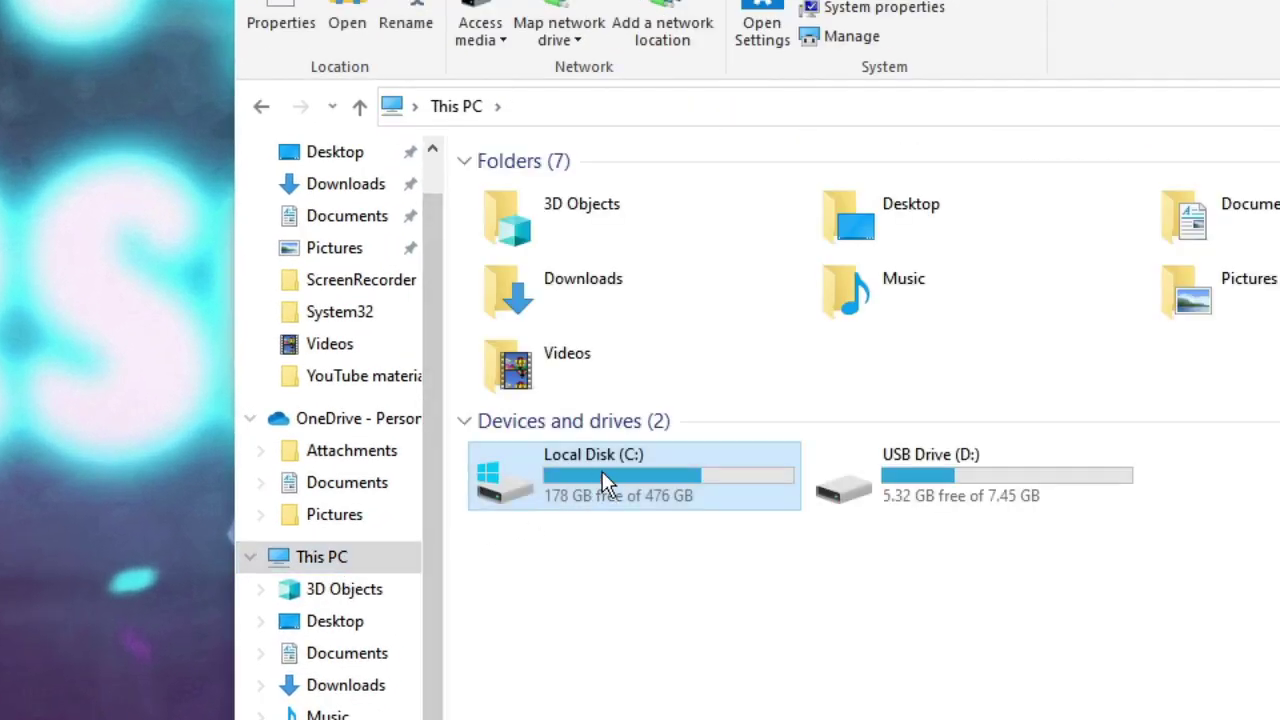
{"action": "right_click", "coordinate": [602, 466]}
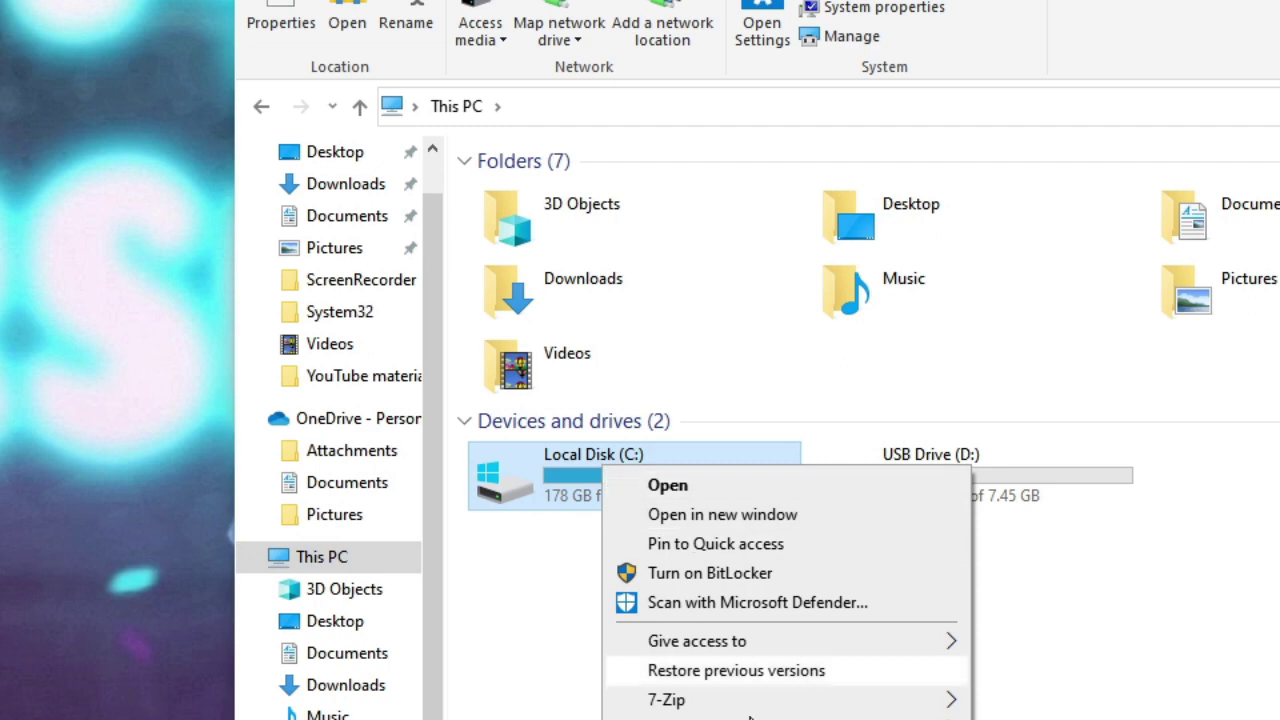
{"action": "left_click", "coordinate": [700, 719]}
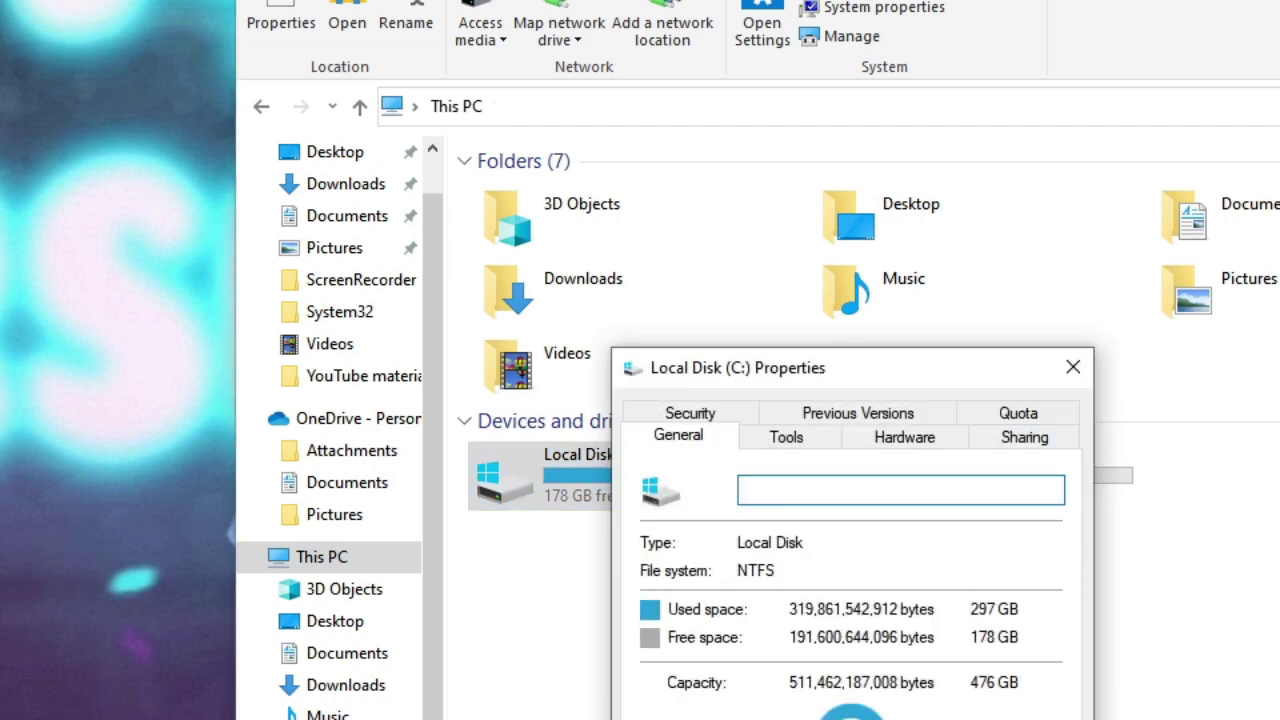
{"action": "left_click_drag", "start_coordinate": [866, 375], "coordinate": [802, 154]}
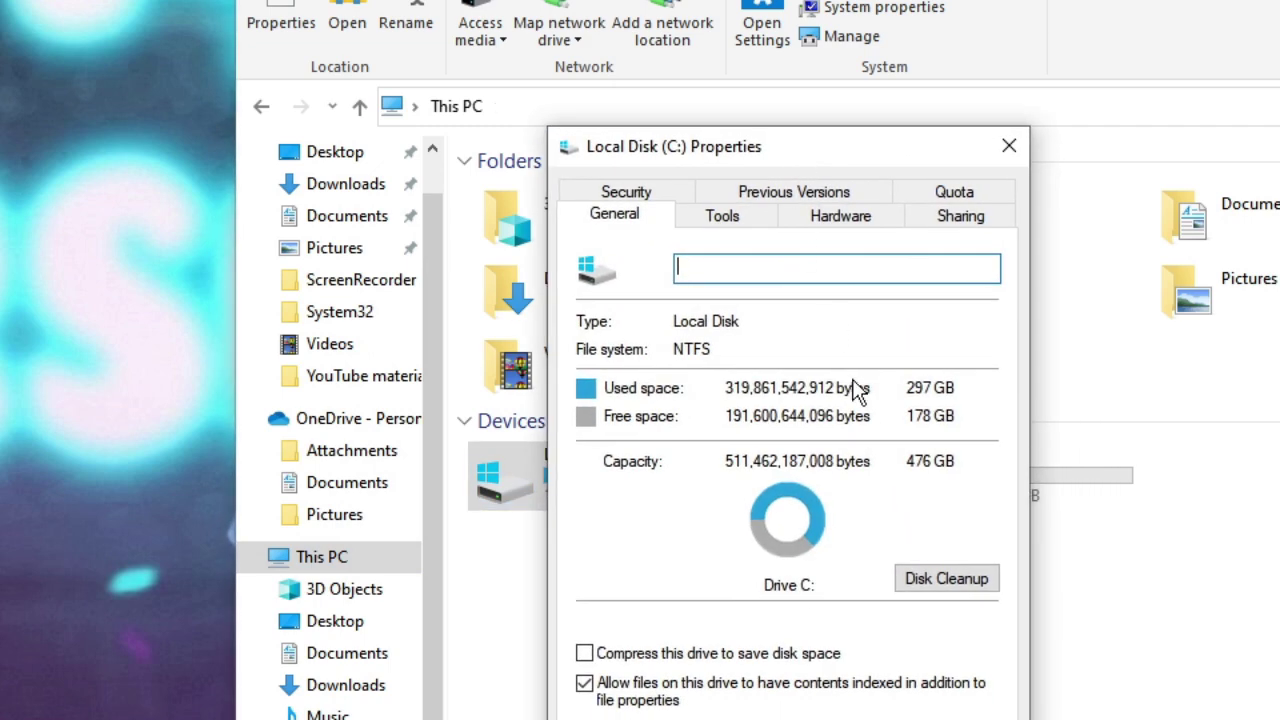
{"action": "left_click", "coordinate": [946, 580]}
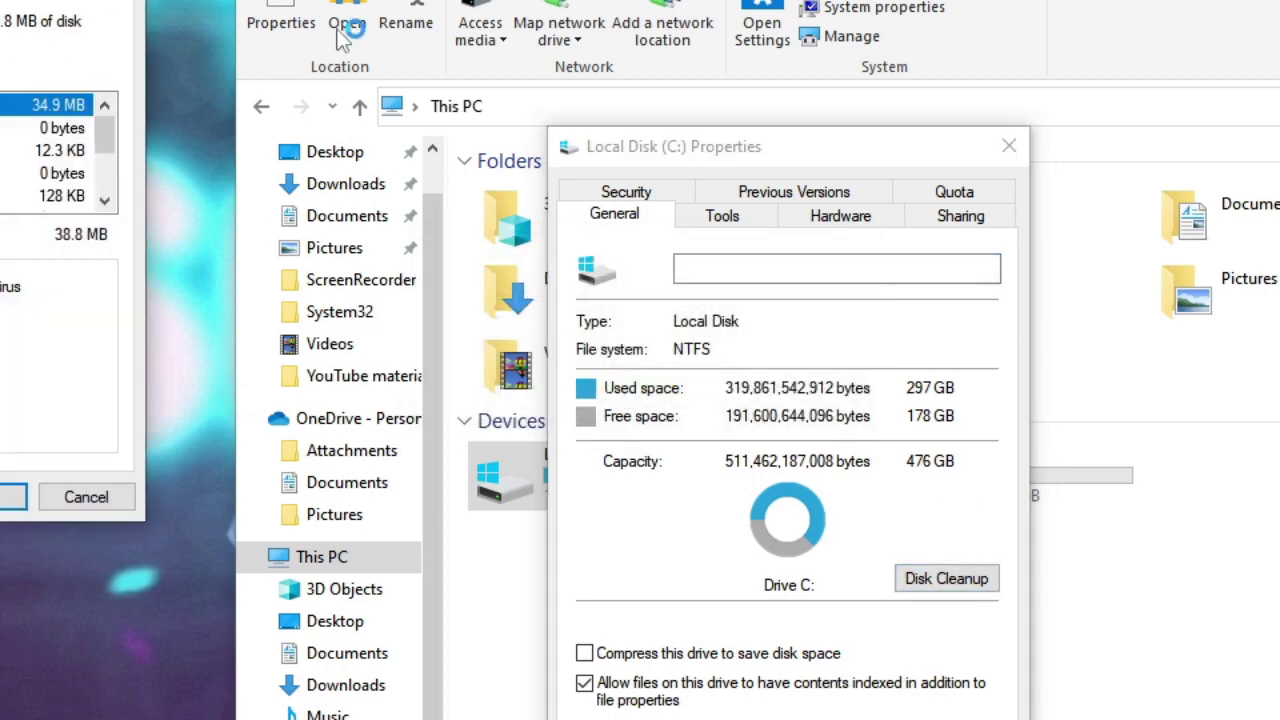
- Review the preselected file categories in Disk Cleanup for (C:) and permanently delete all of them
{"action": "left_click_drag", "start_coordinate": [0, 0], "coordinate": [806, 84]}
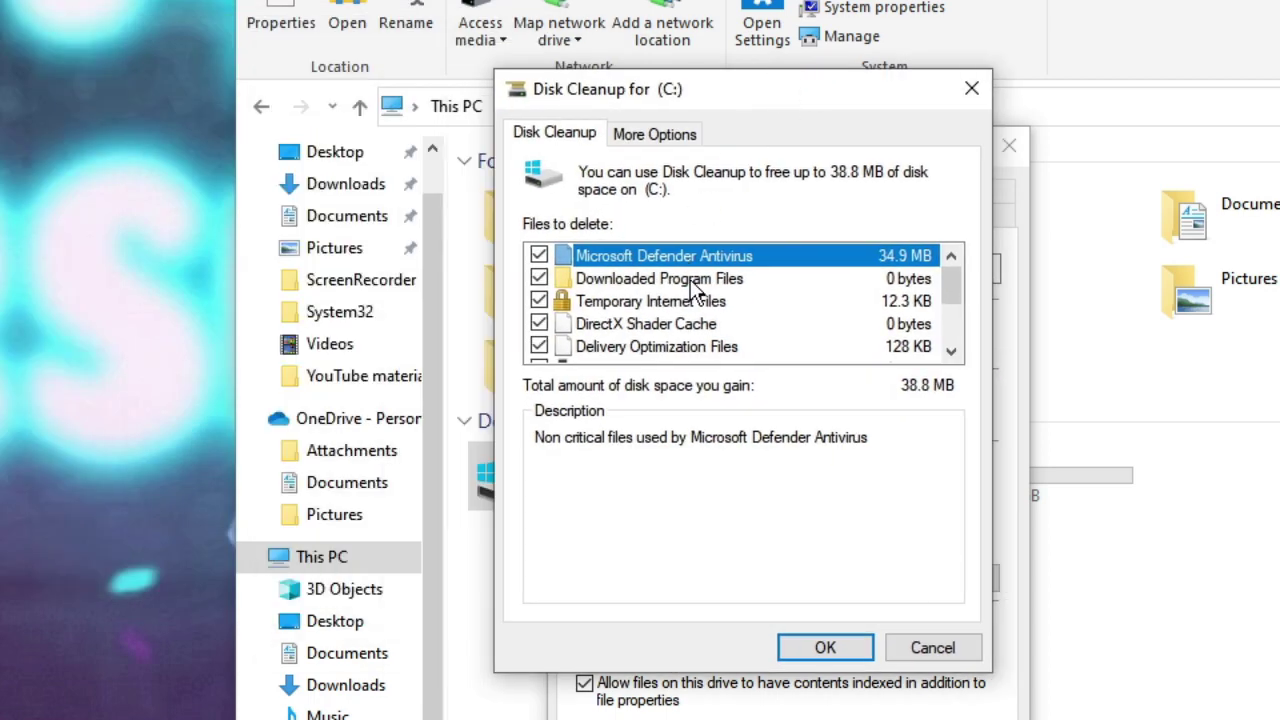
{"action": "scroll", "coordinate": [672, 292], "scroll_direction": "down", "scroll_amount": 2}
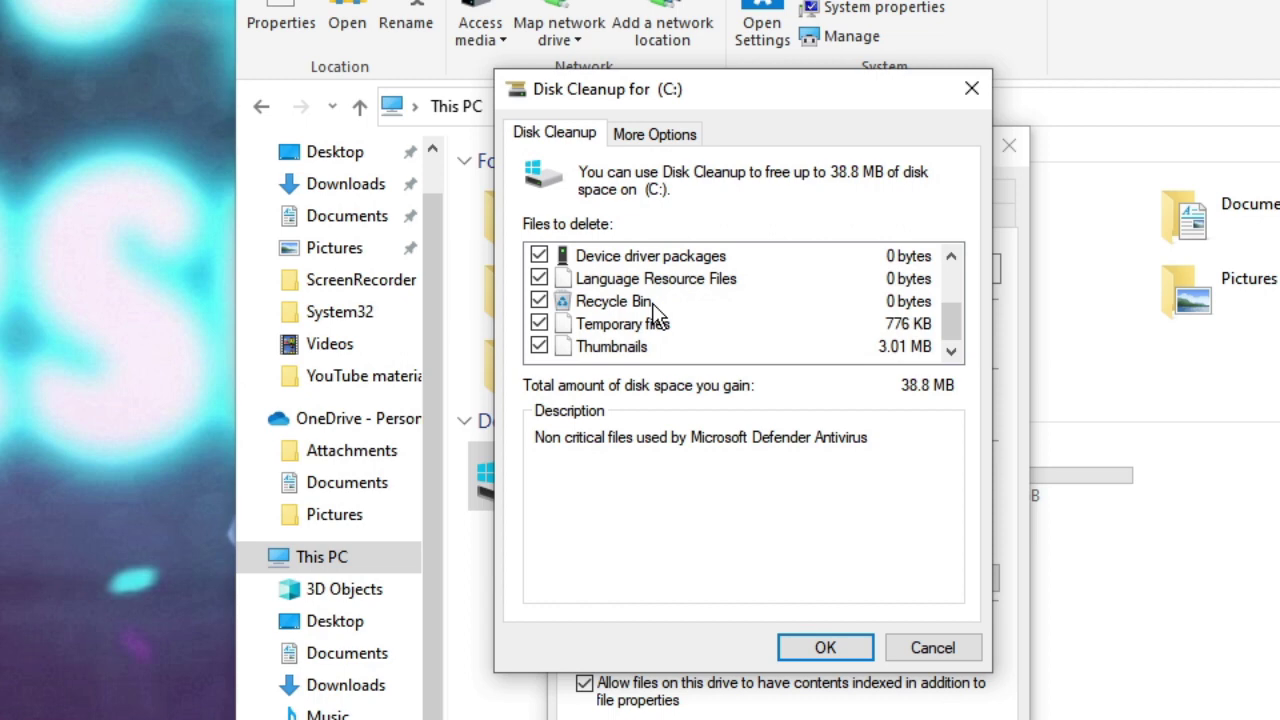
{"action": "scroll", "coordinate": [632, 357], "scroll_direction": "up", "scroll_amount": 3}
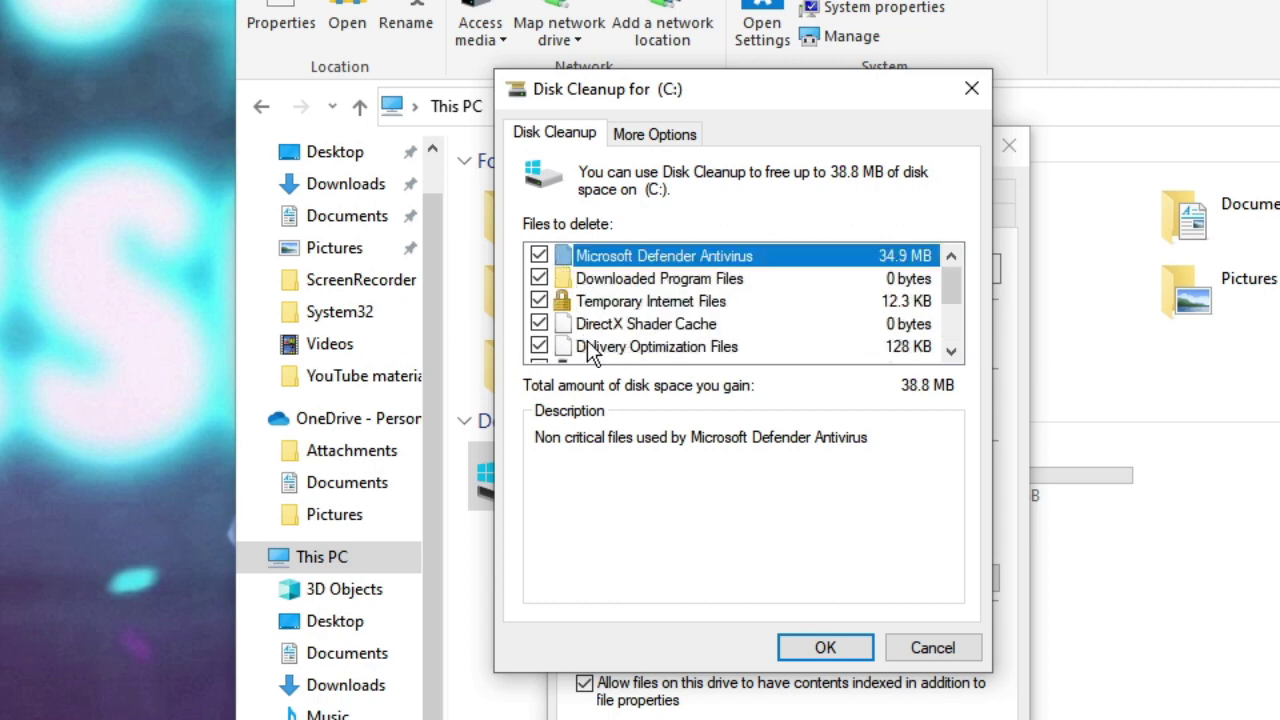
{"action": "left_click", "coordinate": [824, 648]}
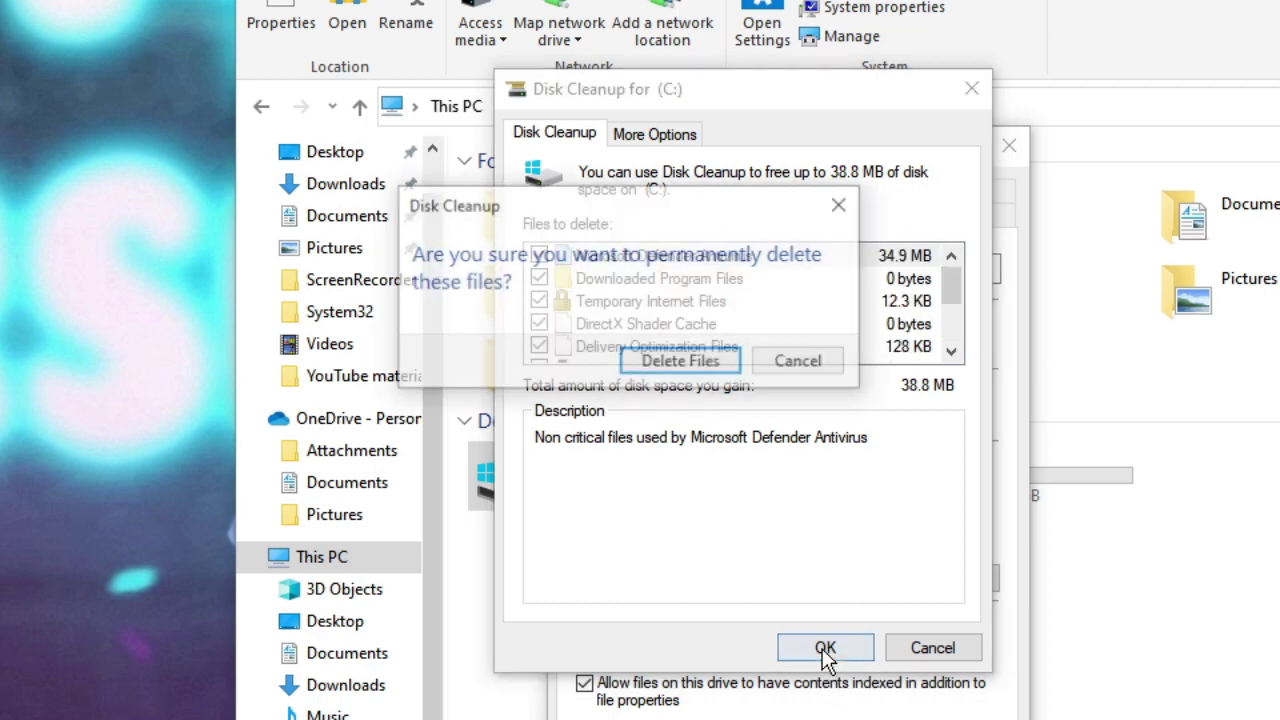
{"action": "left_click", "coordinate": [695, 360]}
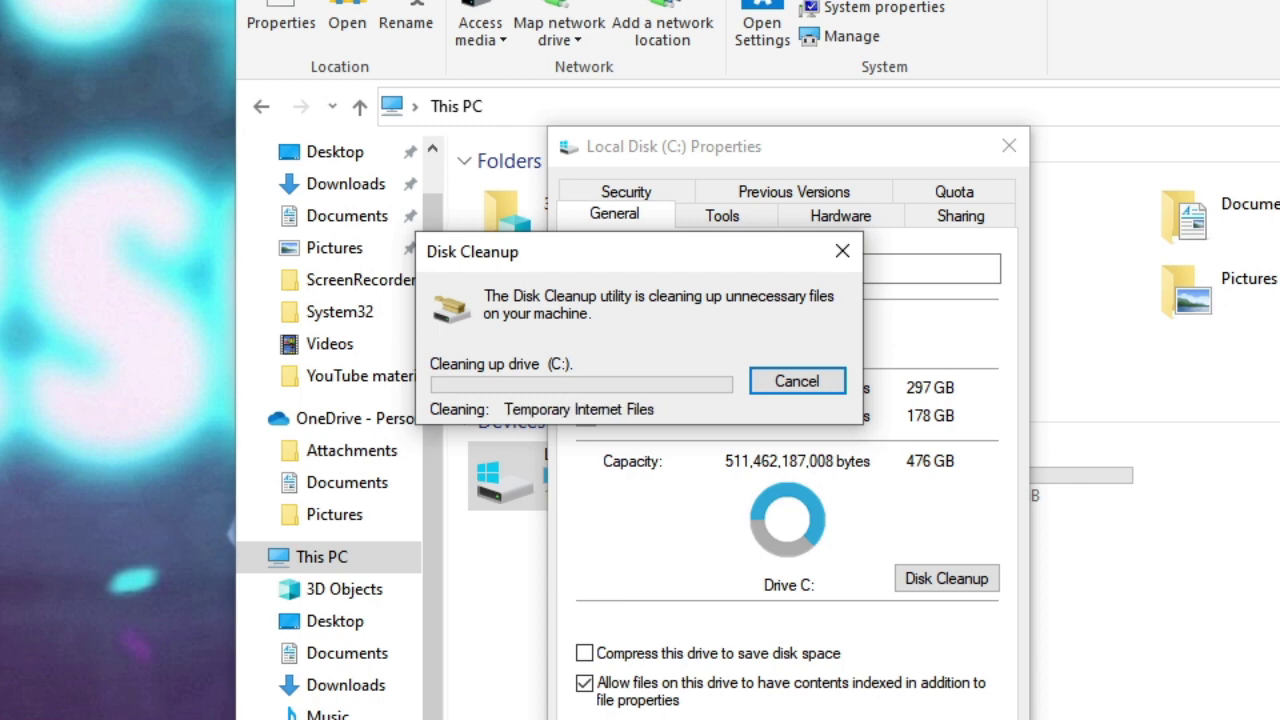
- Return to This PC and open Local Disk (C:)
{"action": "left_click", "coordinate": [368, 562]}
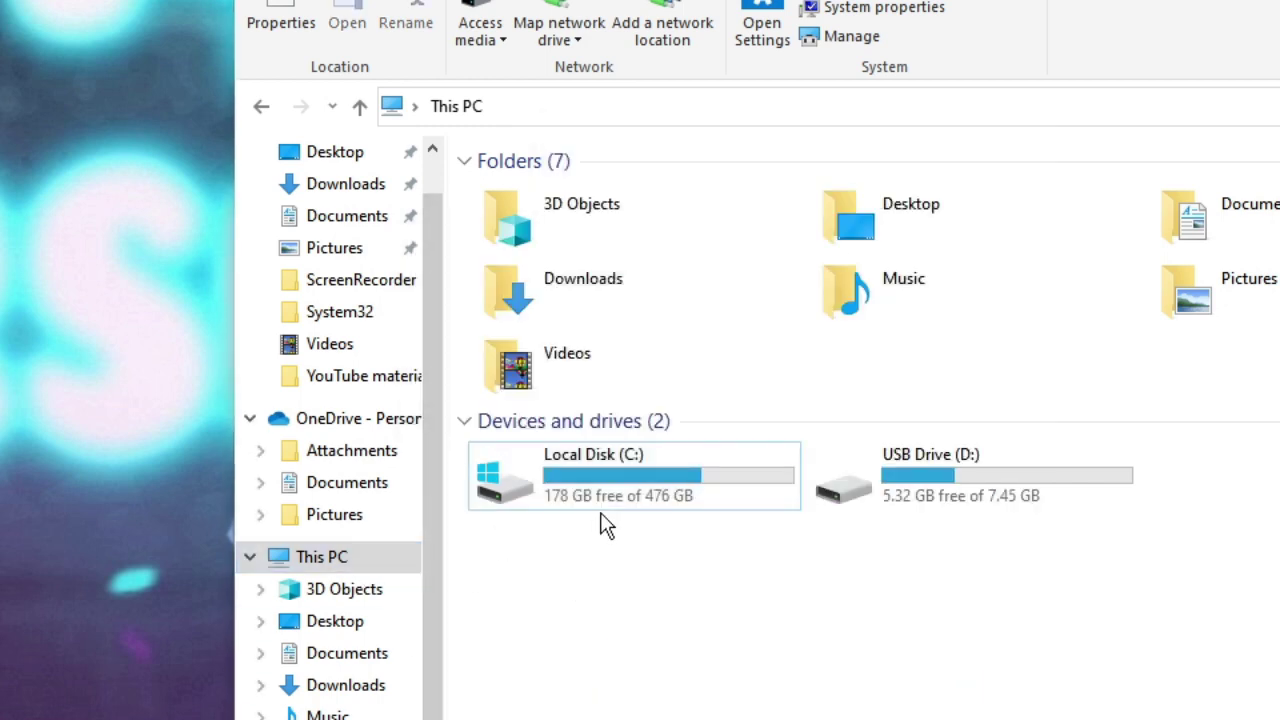
{"action": "left_click", "coordinate": [640, 460]}
{"action": "double_click", "coordinate": [643, 464]}
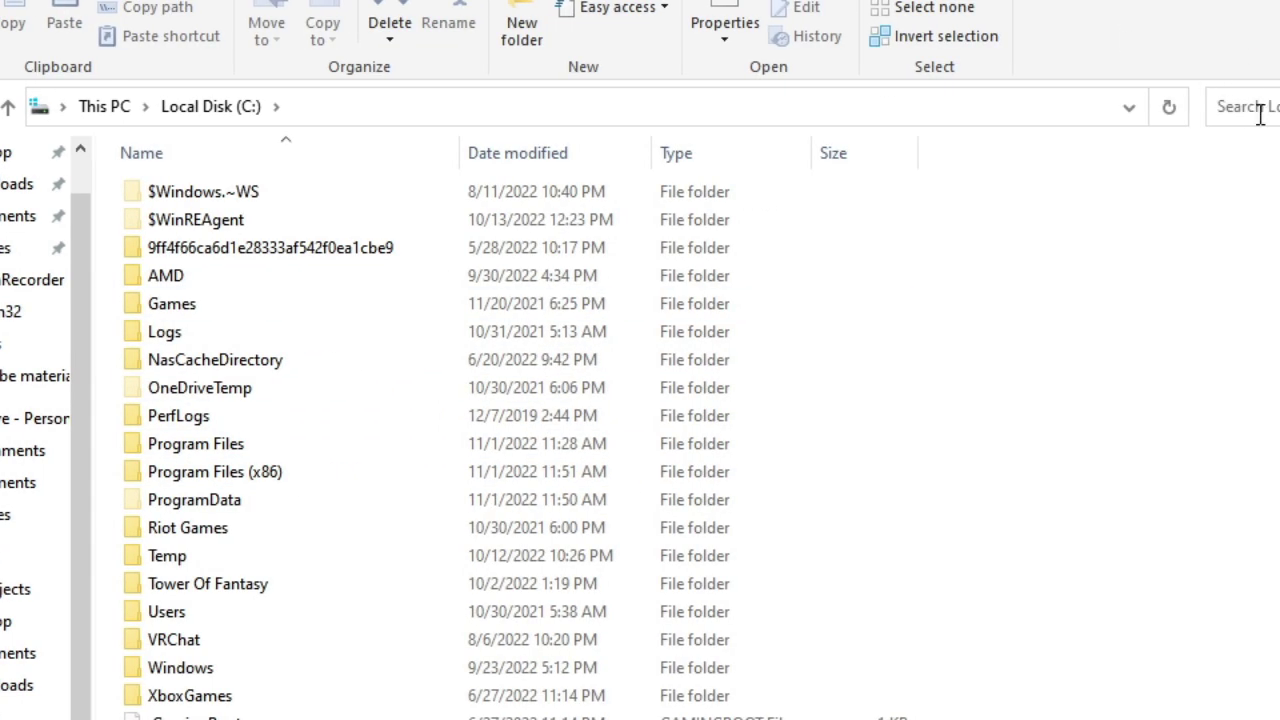
- Search Local Disk (C:) for very large files with the query SIZE:GIGANTIC
{"action": "left_click", "coordinate": [1256, 110]}
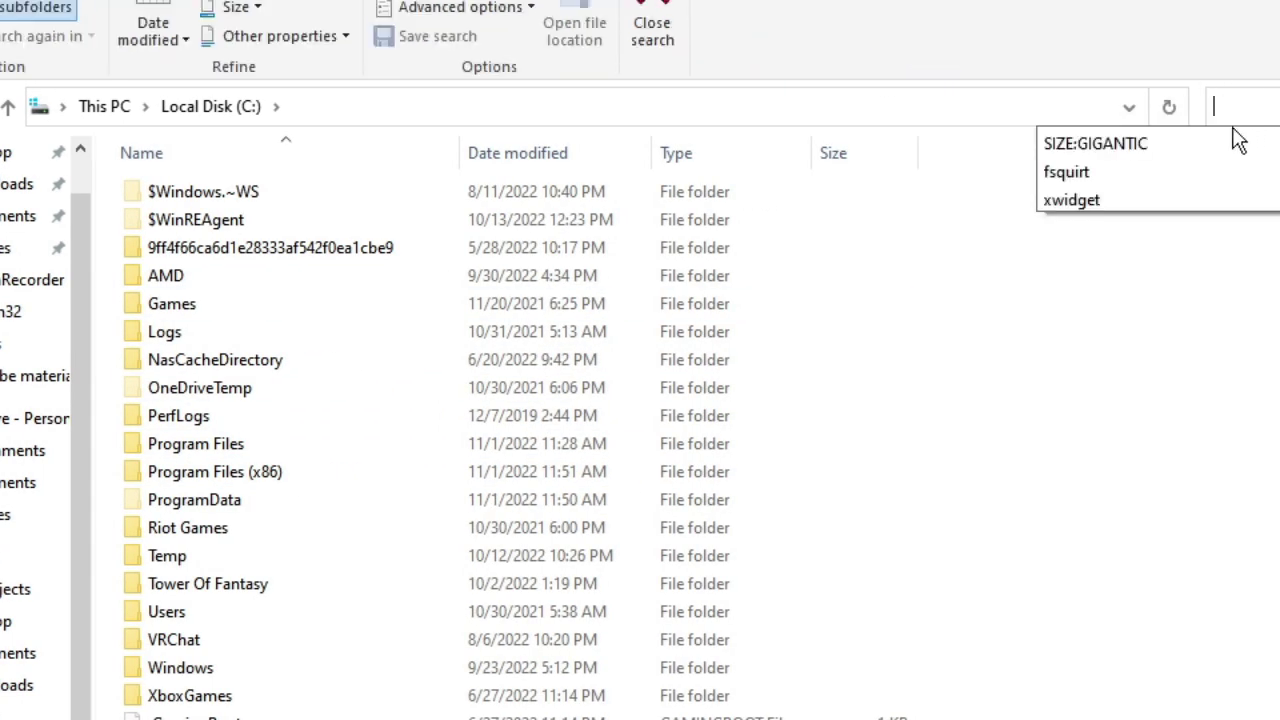
{"action": "left_click", "coordinate": [1177, 258]}
{"action": "left_click", "coordinate": [1238, 112]}
{"action": "left_click", "coordinate": [1240, 113]}
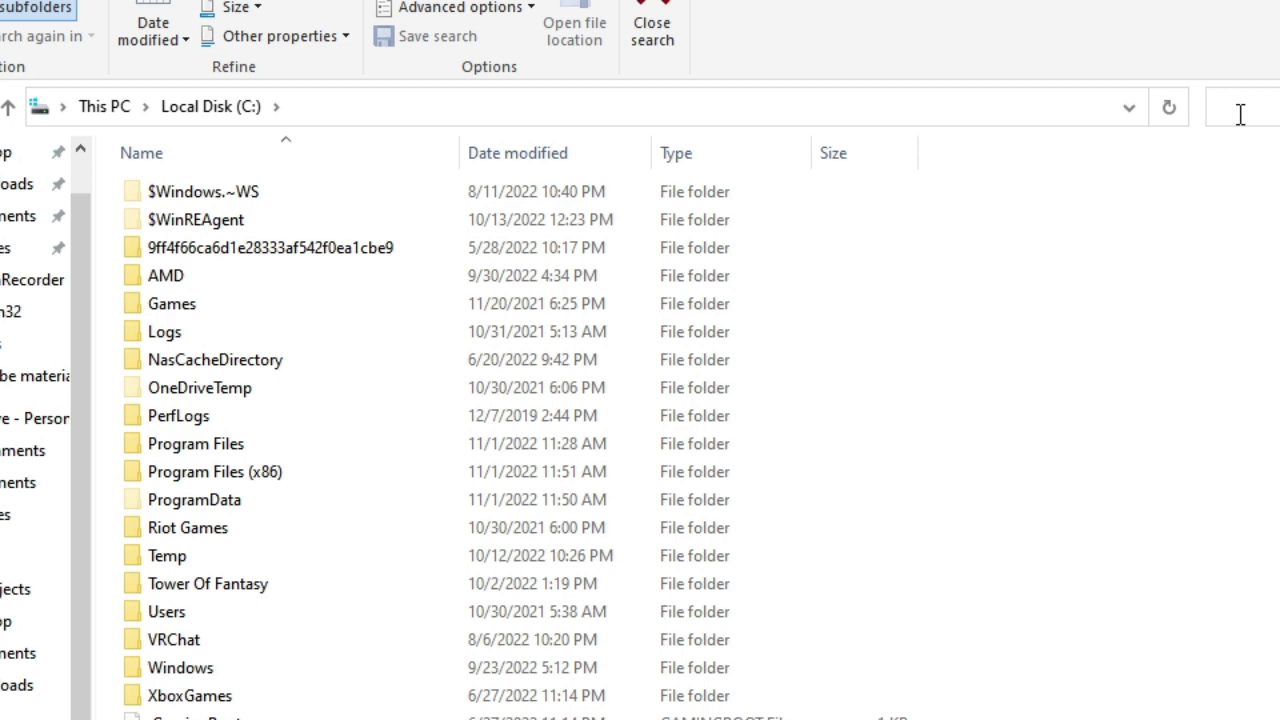
{"action": "type", "text": "SIZE"}
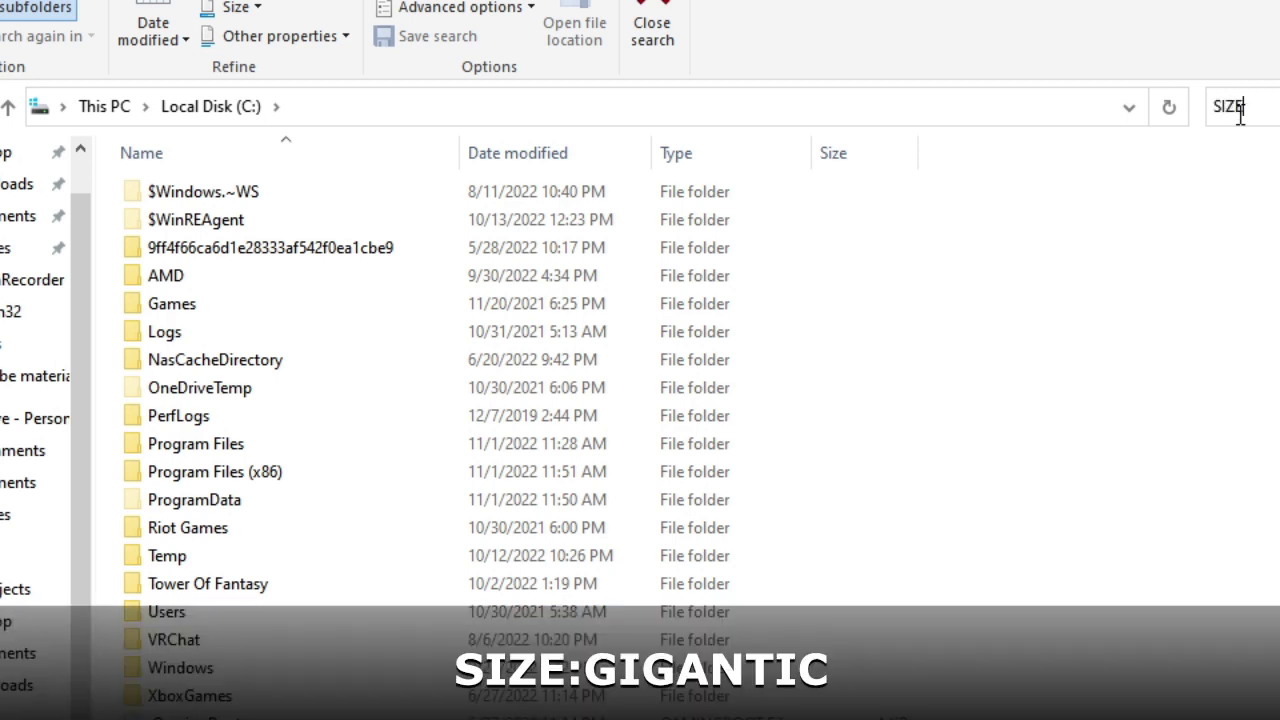
{"action": "type", "text": ":"}
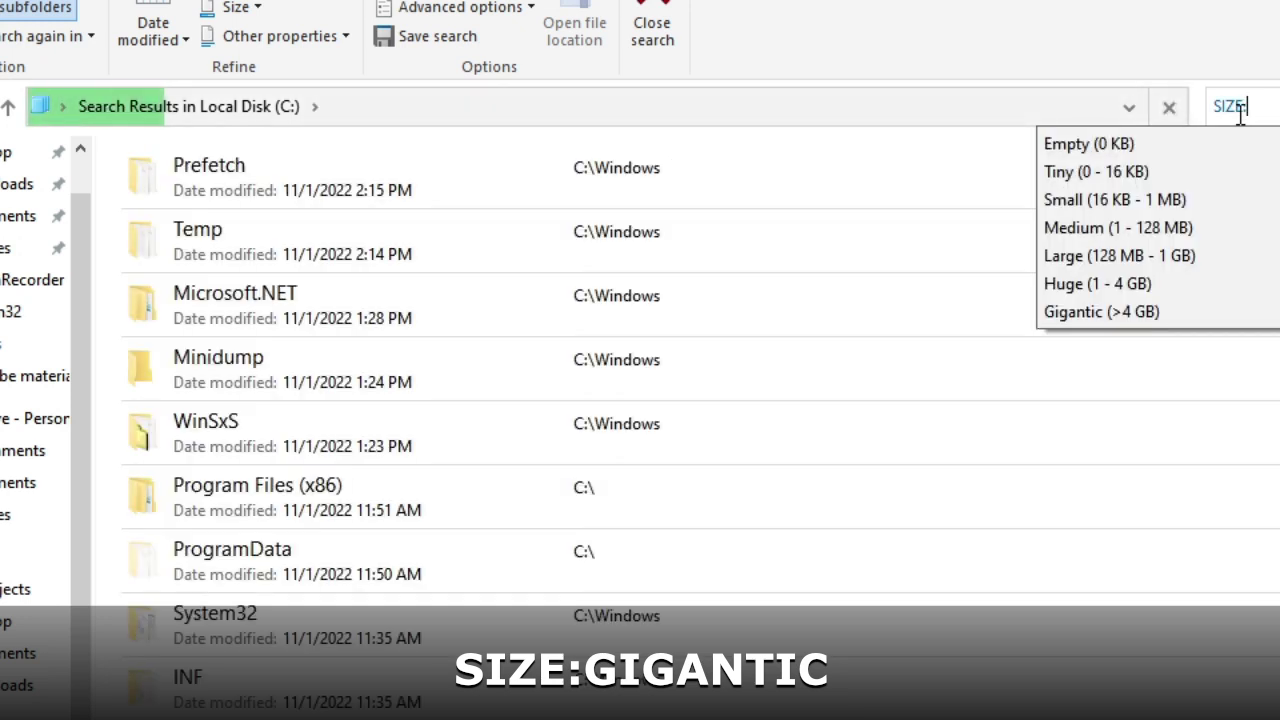
{"action": "type", "text": "GIGA"}
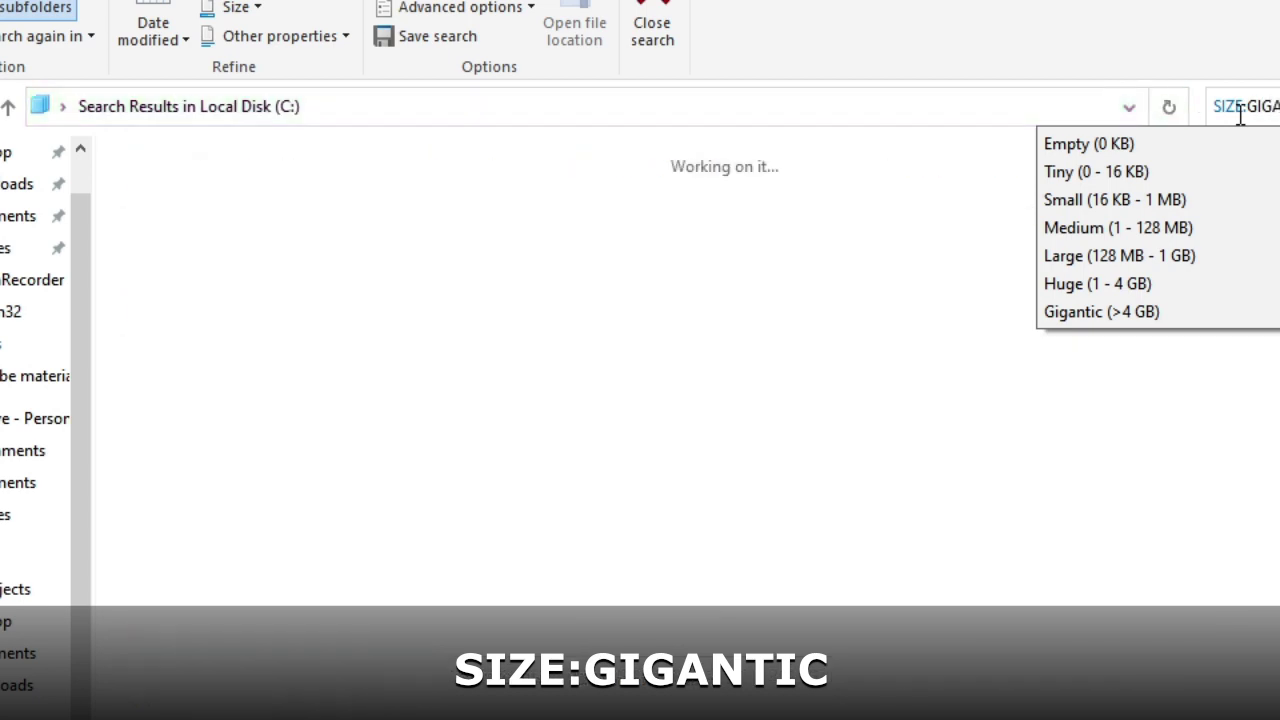
{"action": "type", "text": "NT"}
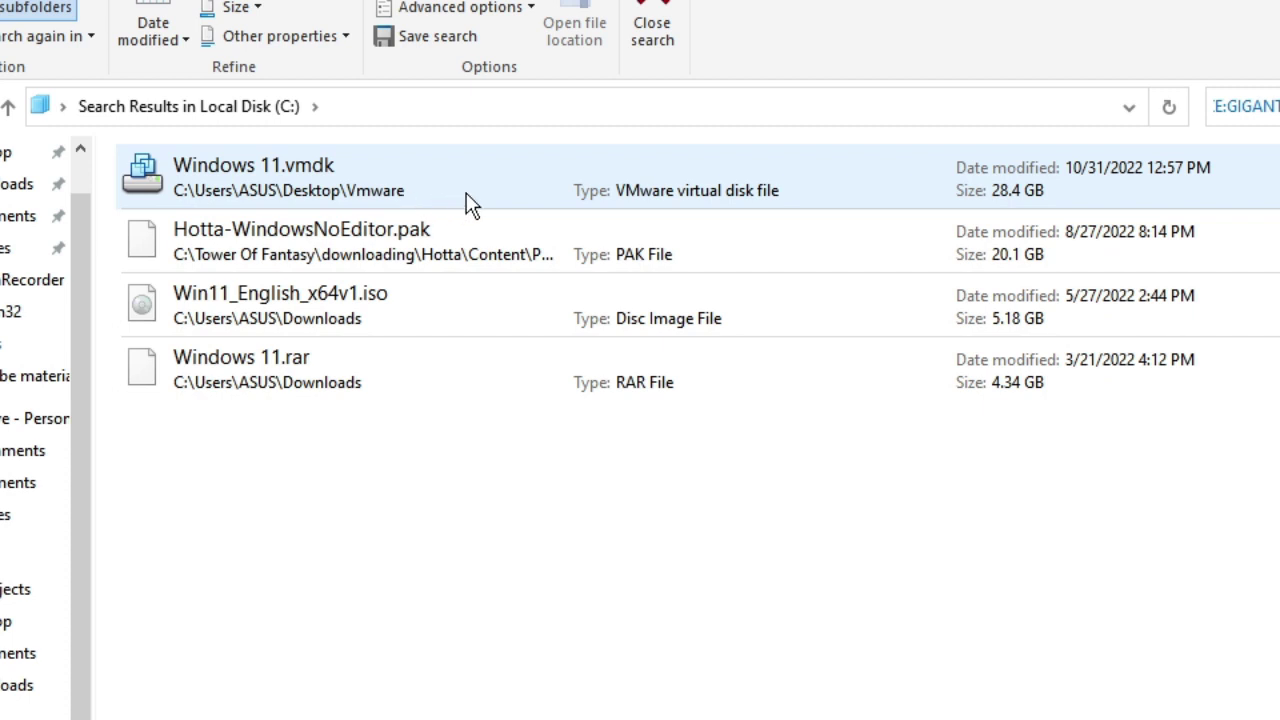
- Examine the gigantic files in the search results, including the available actions for Win11_English_x64v1.iso and Windows 11.rar
{"action": "left_click", "coordinate": [420, 238]}
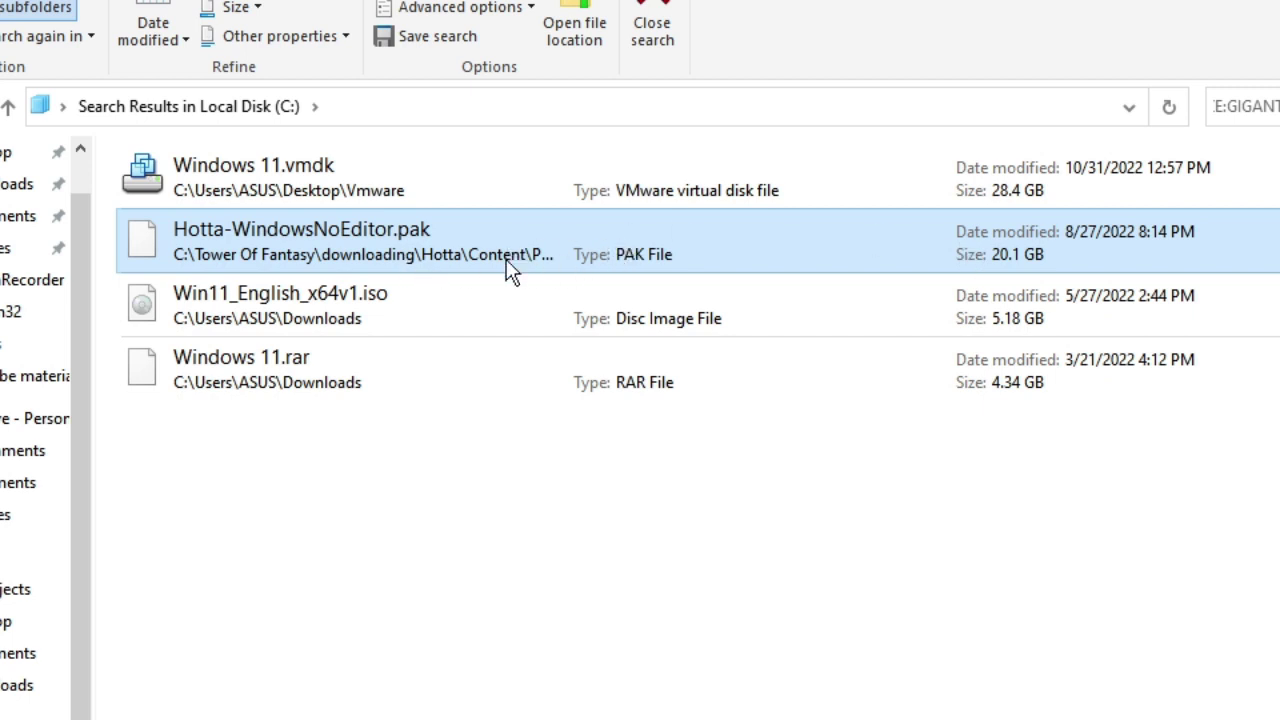
{"action": "left_click", "coordinate": [265, 314]}
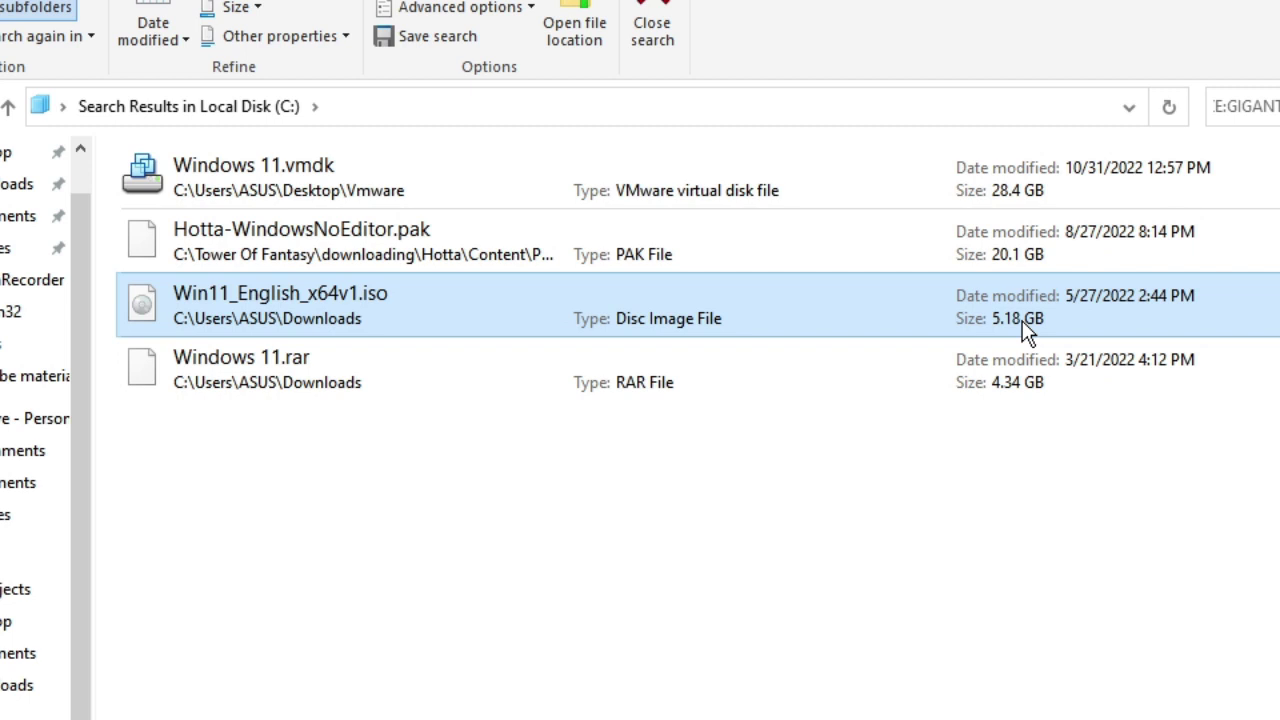
{"action": "right_click", "coordinate": [410, 302]}
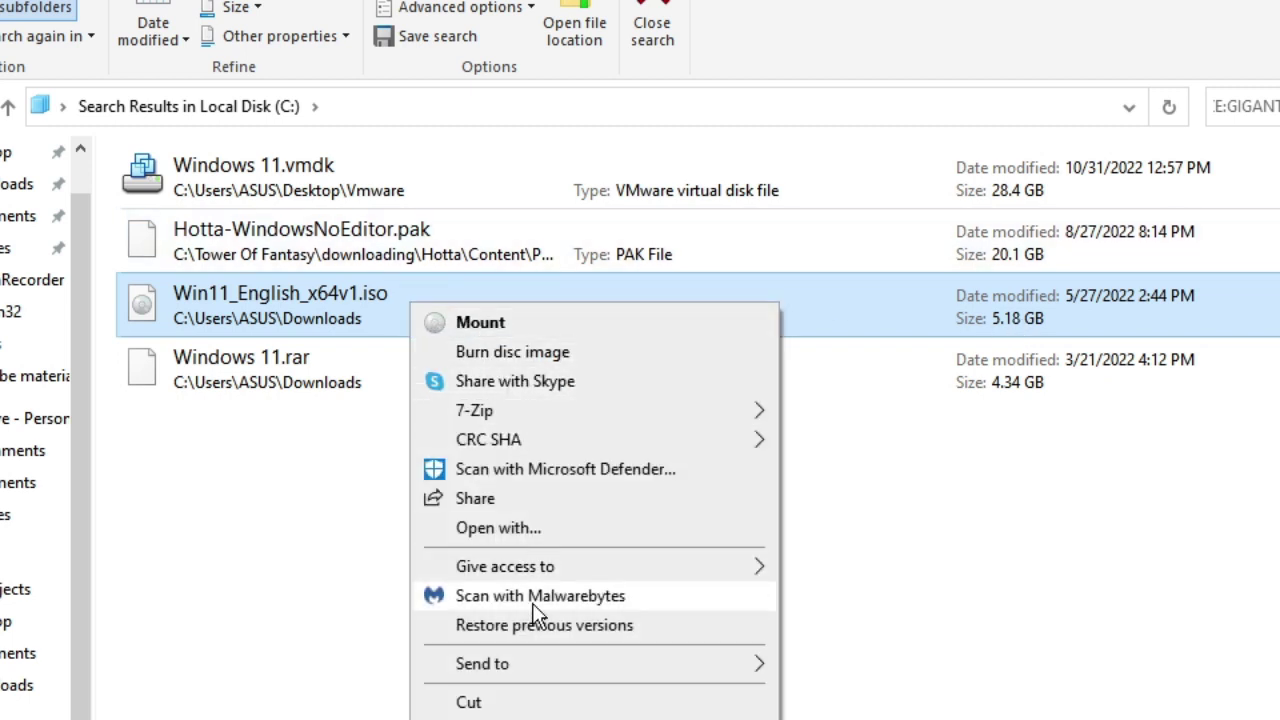
{"action": "key", "text": "Escape"}
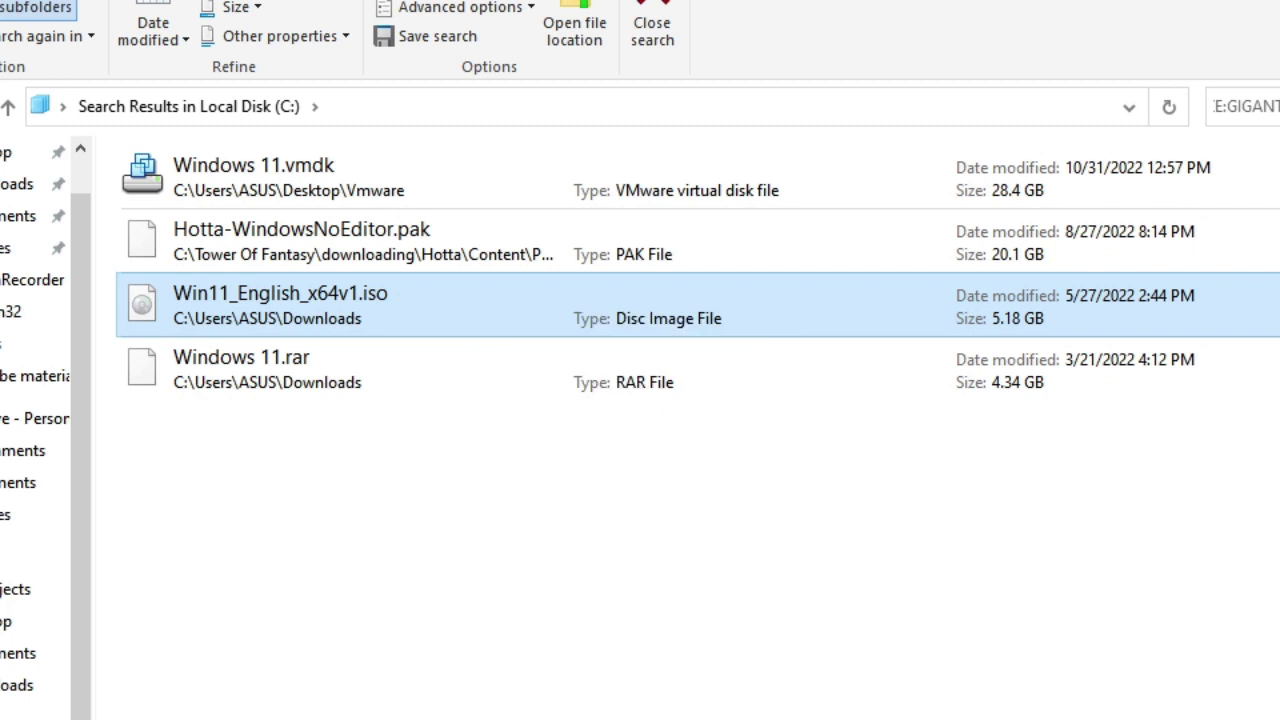
{"action": "left_click", "coordinate": [603, 417]}
{"action": "left_click", "coordinate": [392, 377]}
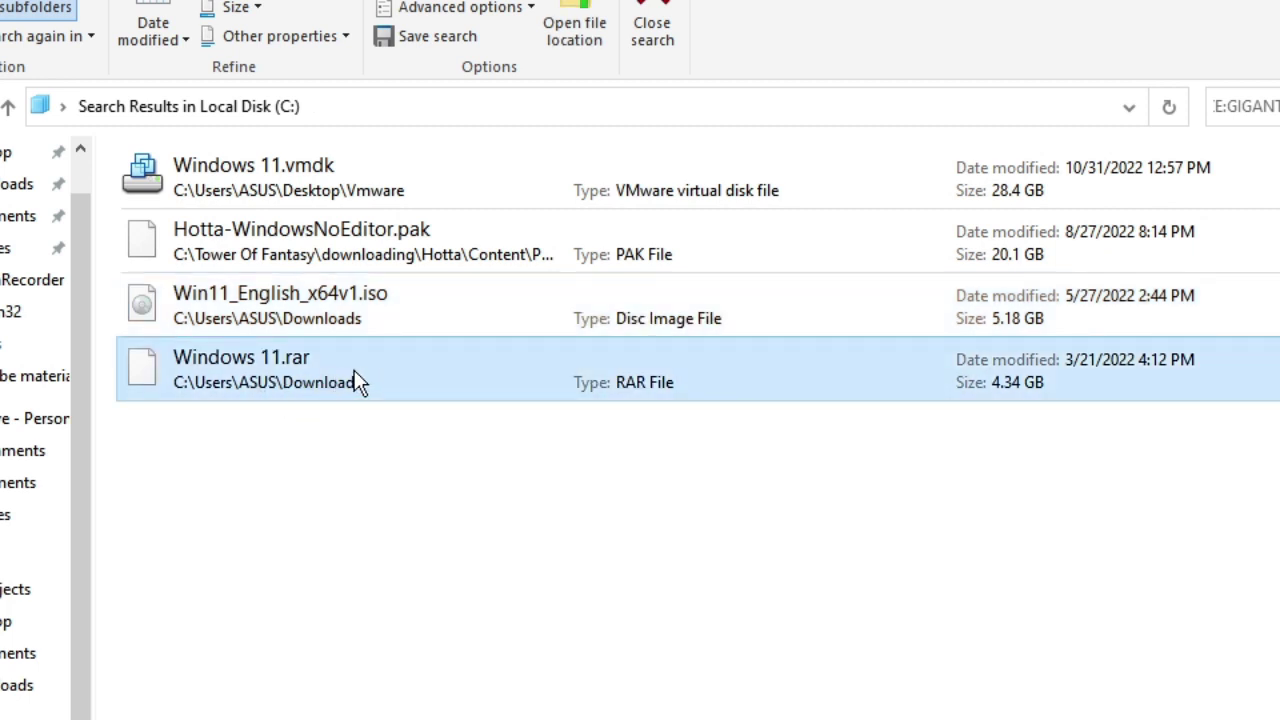
{"action": "right_click", "coordinate": [391, 365]}
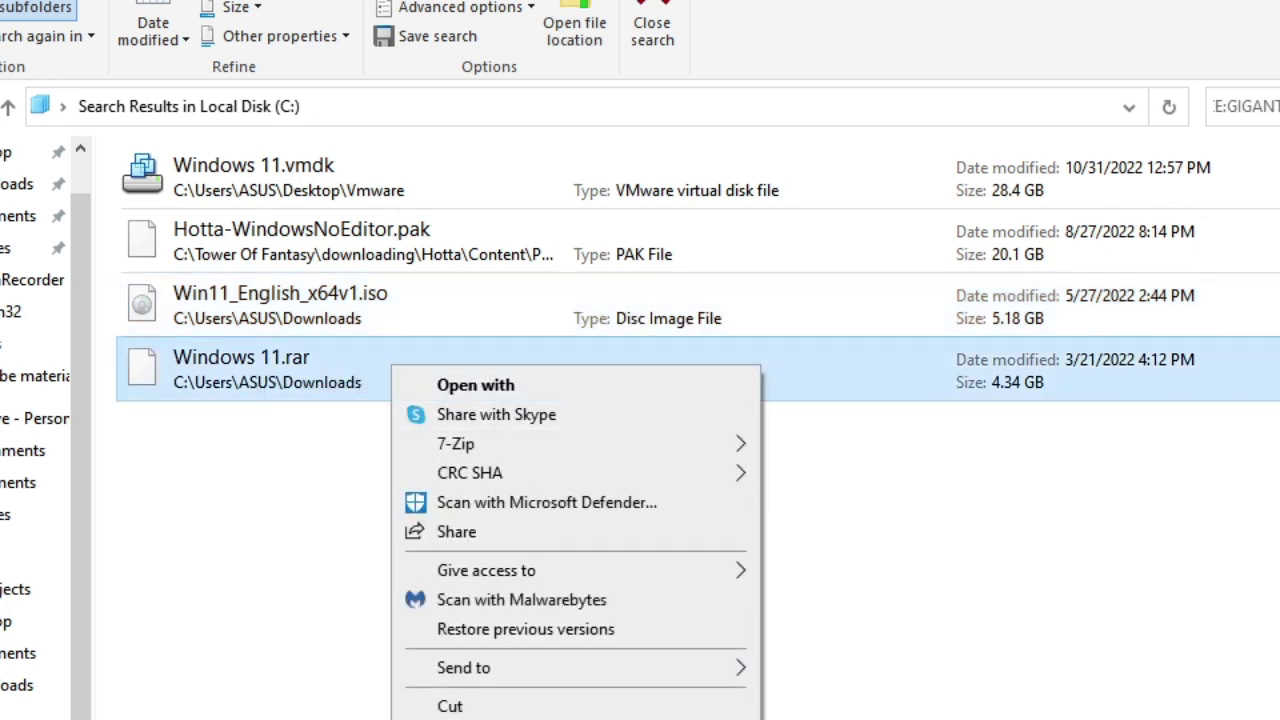
{"action": "key", "text": "Escape"}
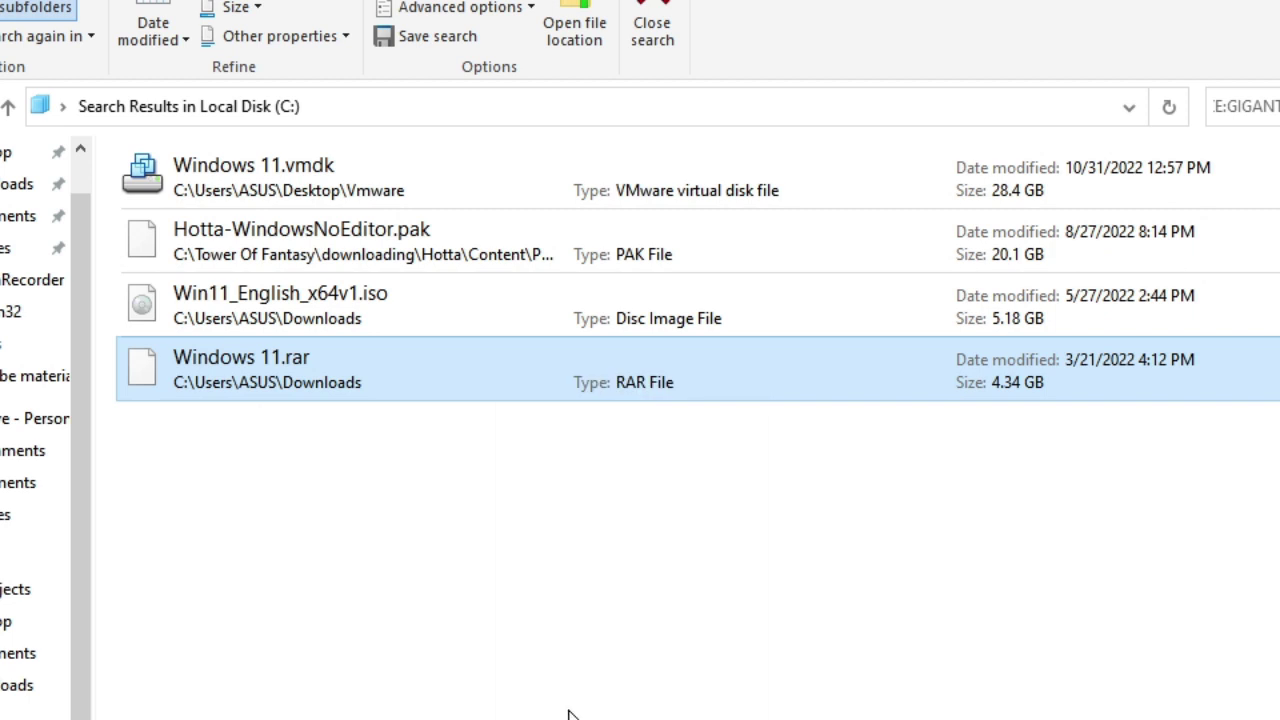
- Try to delete Hotta-WindowsNoEditor.pak from the search results
{"action": "left_click", "coordinate": [430, 258]}
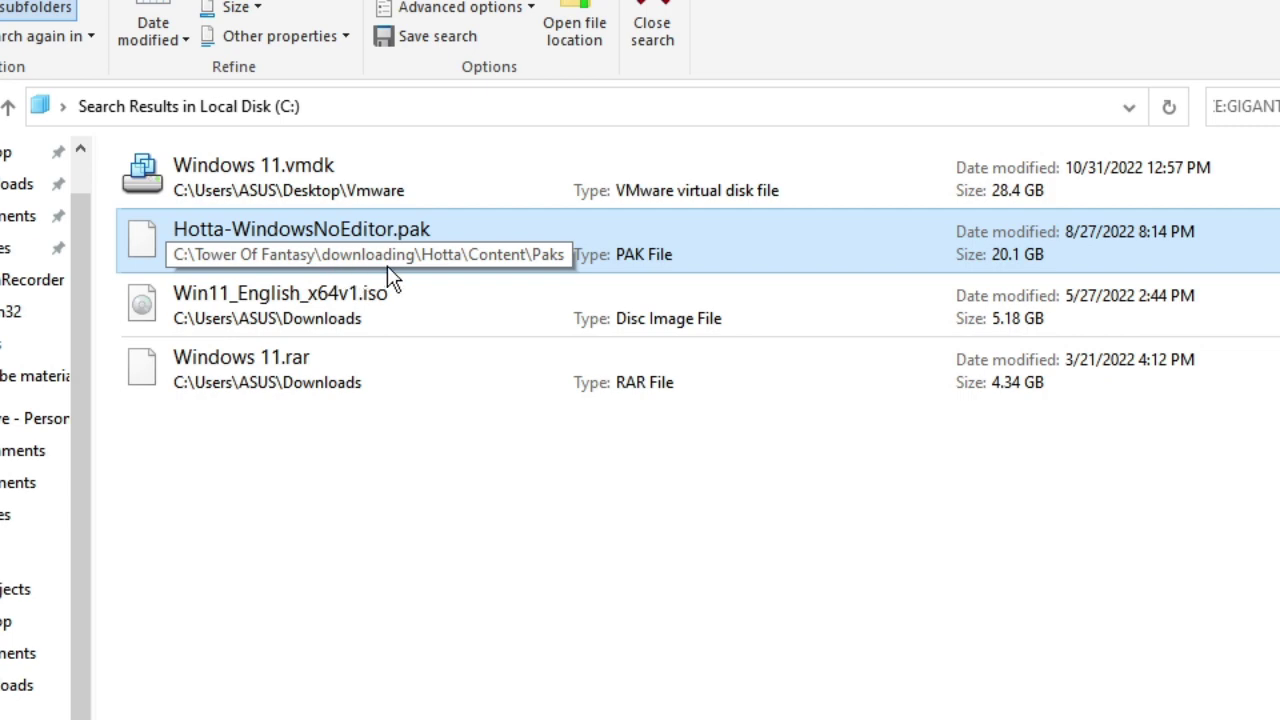
{"action": "right_click", "coordinate": [344, 220]}
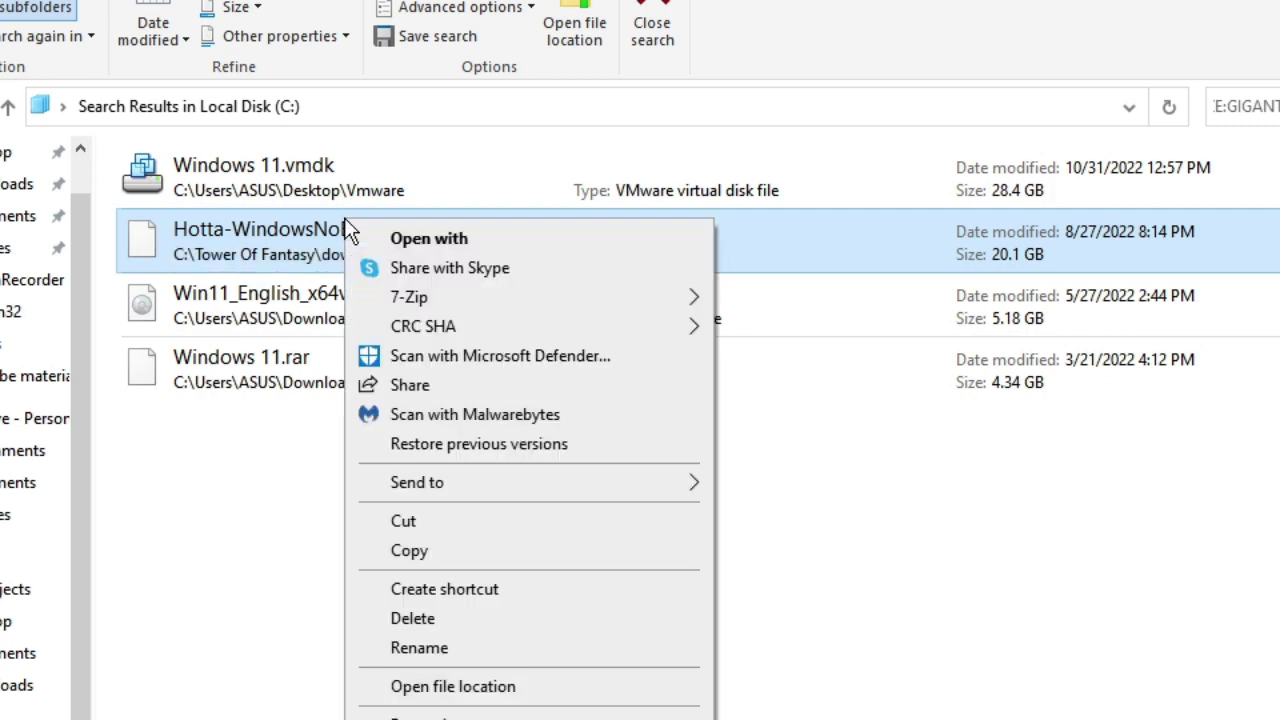
{"action": "left_click", "coordinate": [443, 622]}
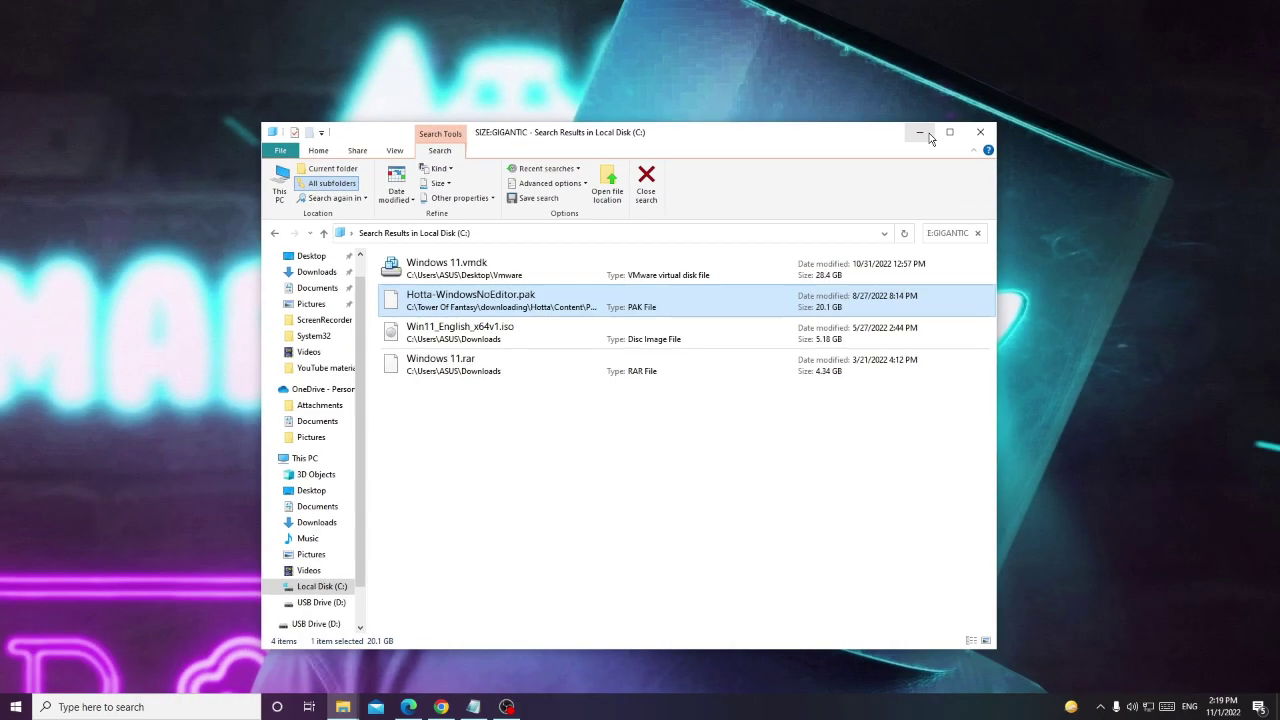
- Minimize the search results window and open Defragment and Optimize Drives through a Windows search for OPTIMI
{"action": "left_click", "coordinate": [929, 138]}
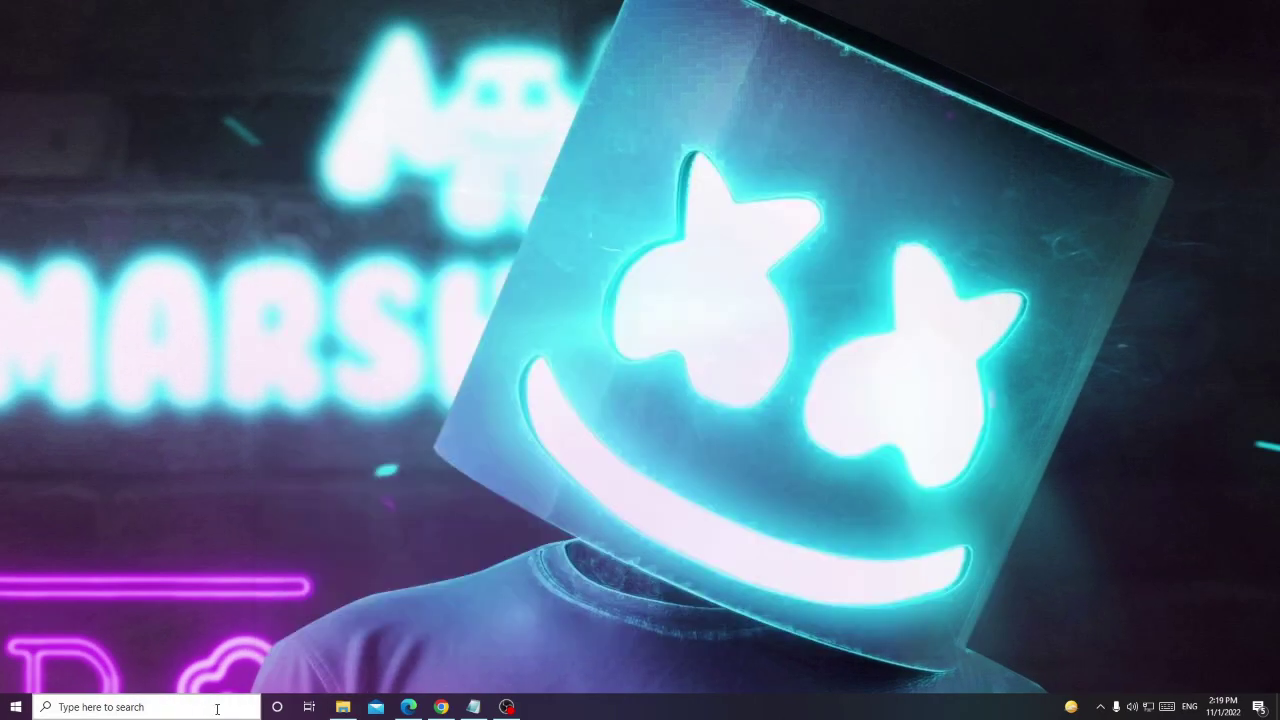
{"action": "left_click", "coordinate": [217, 709]}
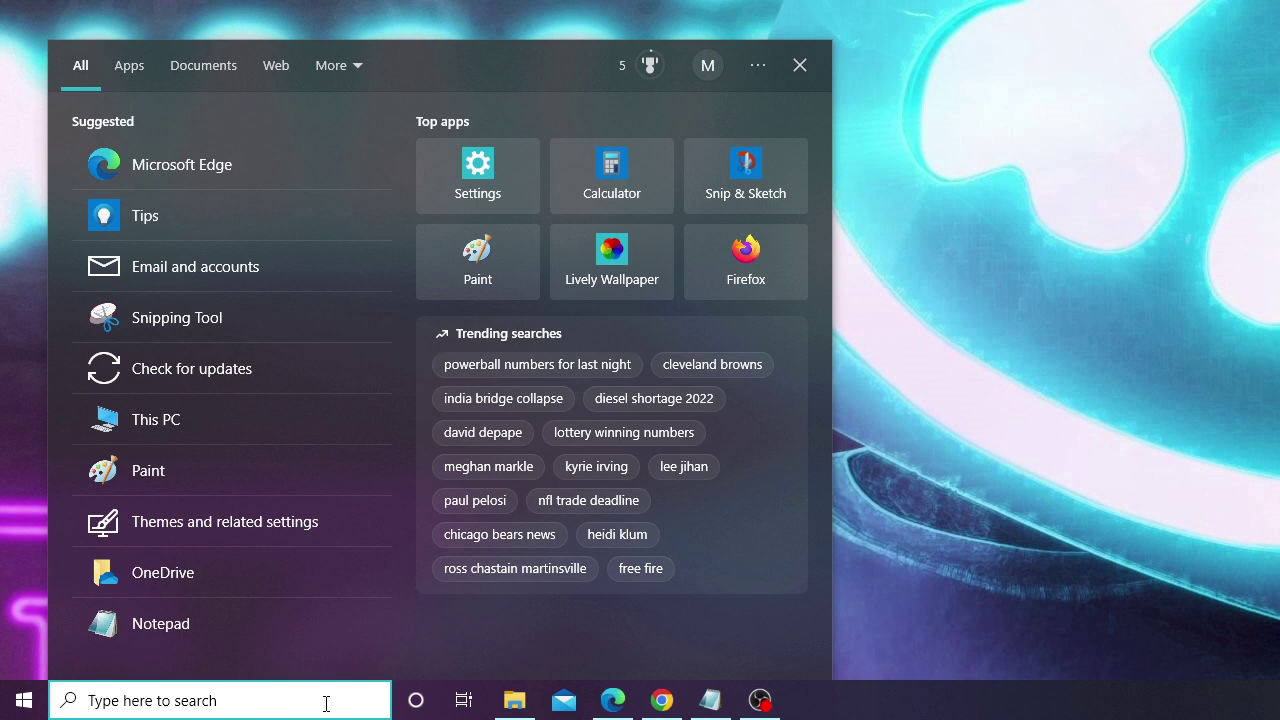
{"action": "type", "text": "OPTIMI"}
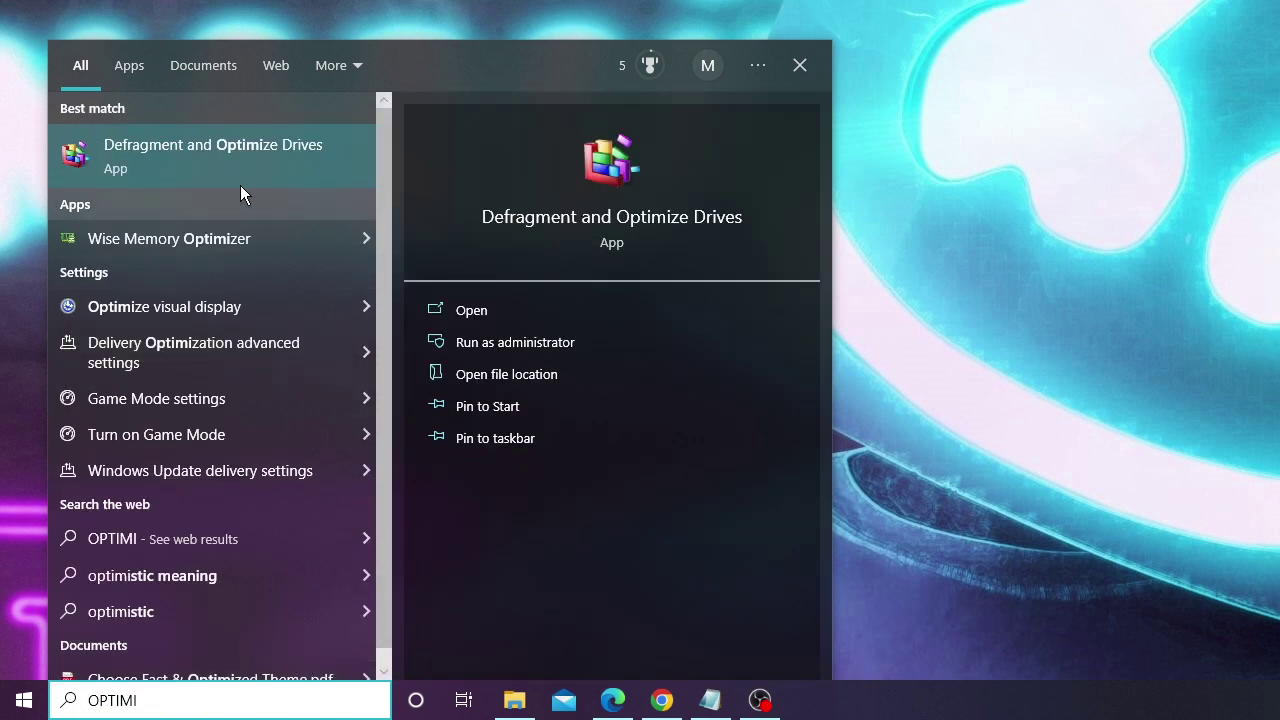
{"action": "left_click", "coordinate": [287, 149]}
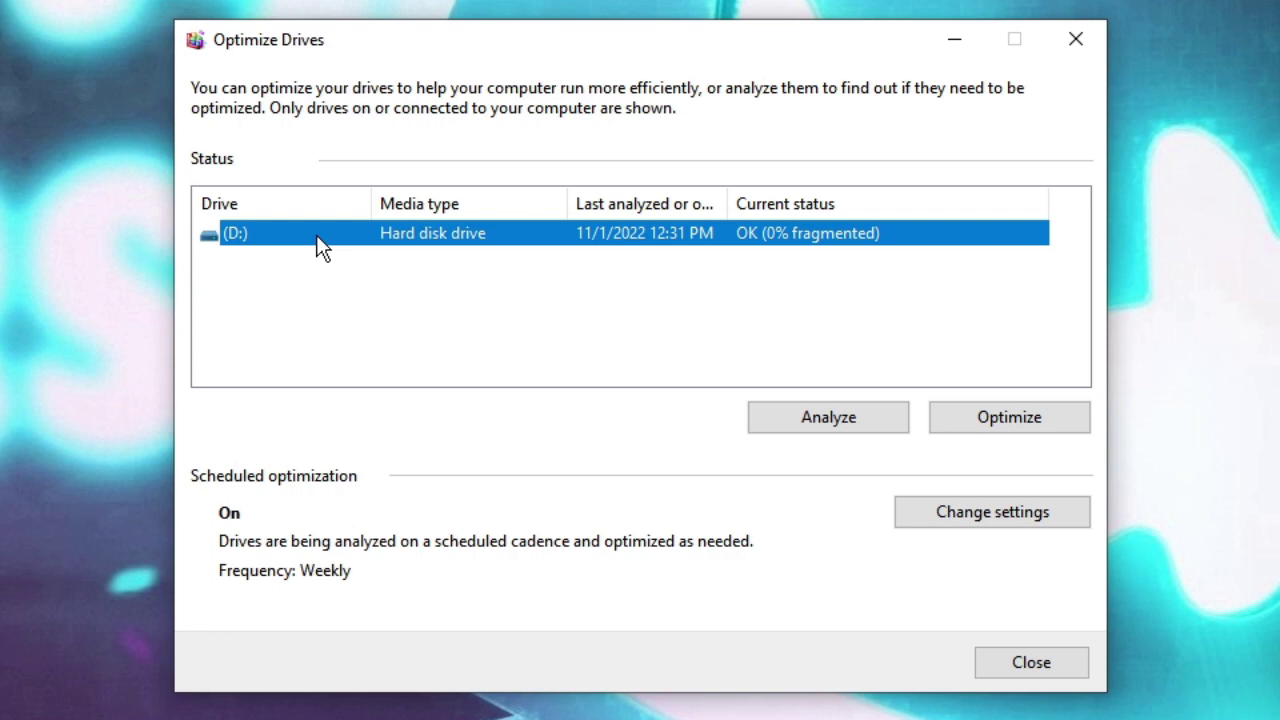
- Analyze and optimize drive (D:), and close Optimize Drives
{"action": "left_click", "coordinate": [790, 420]}
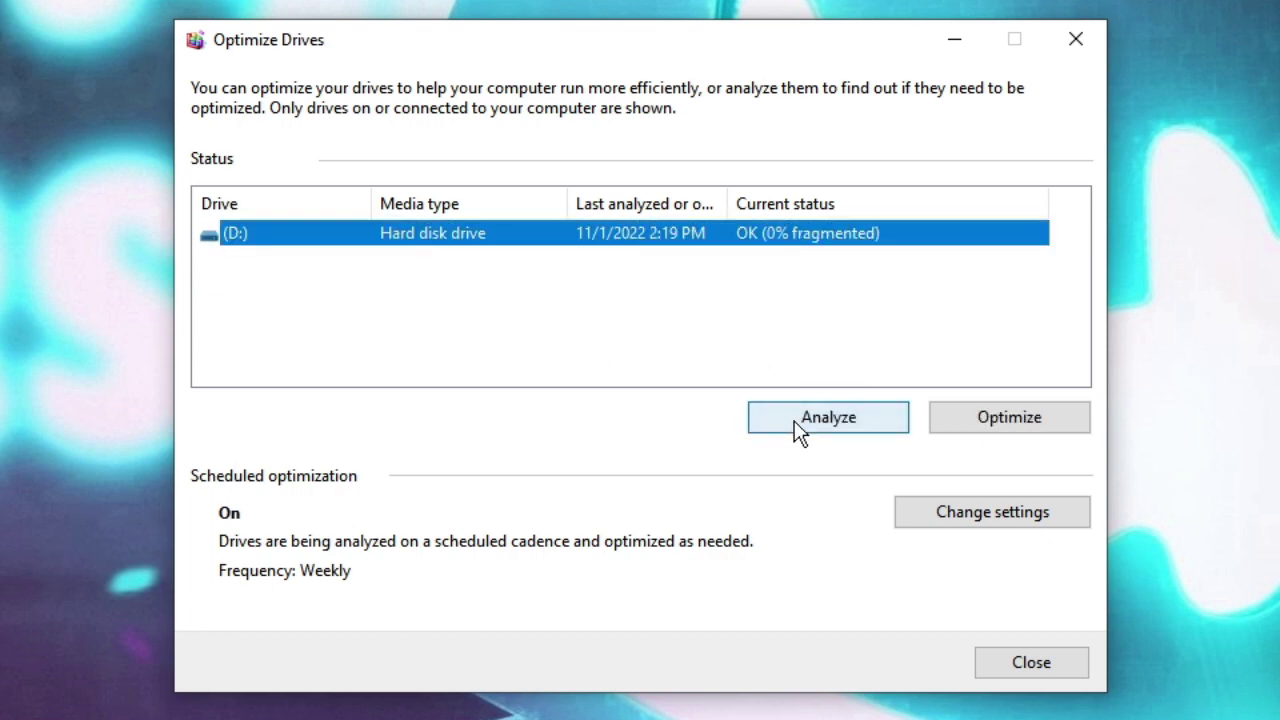
{"action": "left_click", "coordinate": [999, 416]}
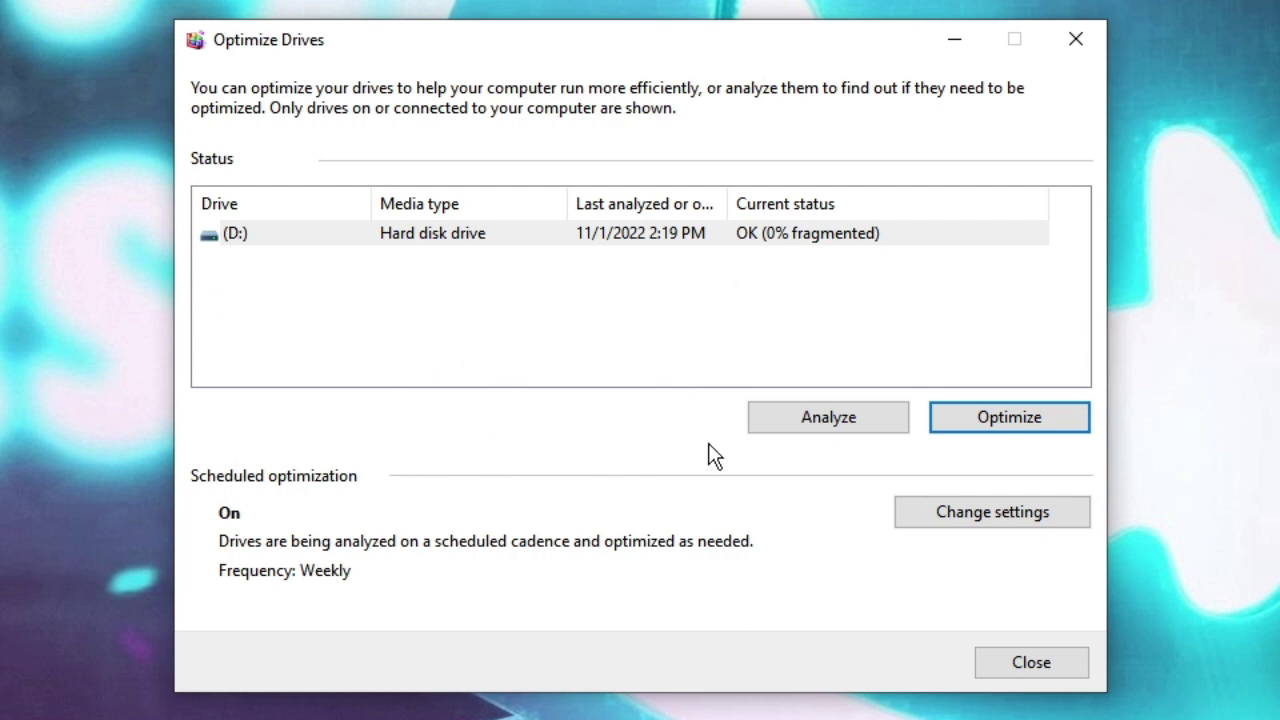
{"action": "left_click", "coordinate": [1027, 663]}
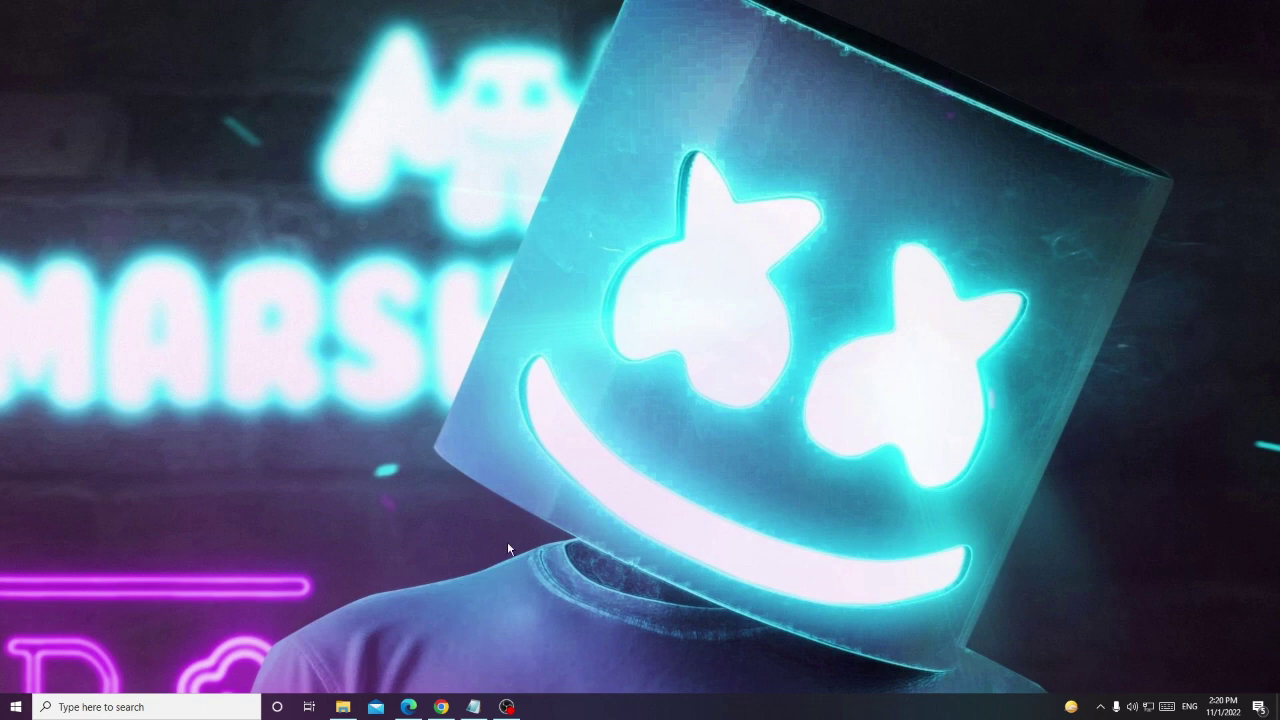
- Open Programs and Features by running APPWIZ.CPL from Windows search
{"action": "left_click", "coordinate": [216, 704]}
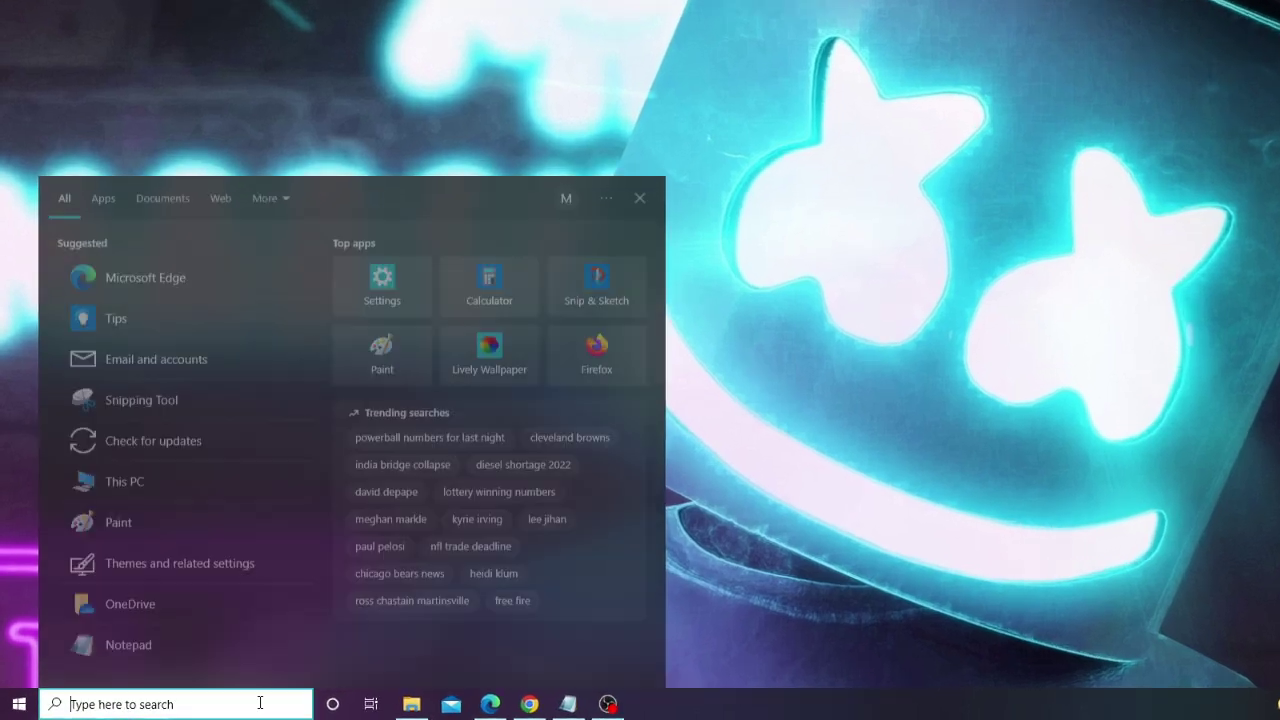
{"action": "type", "text": "APPW"}
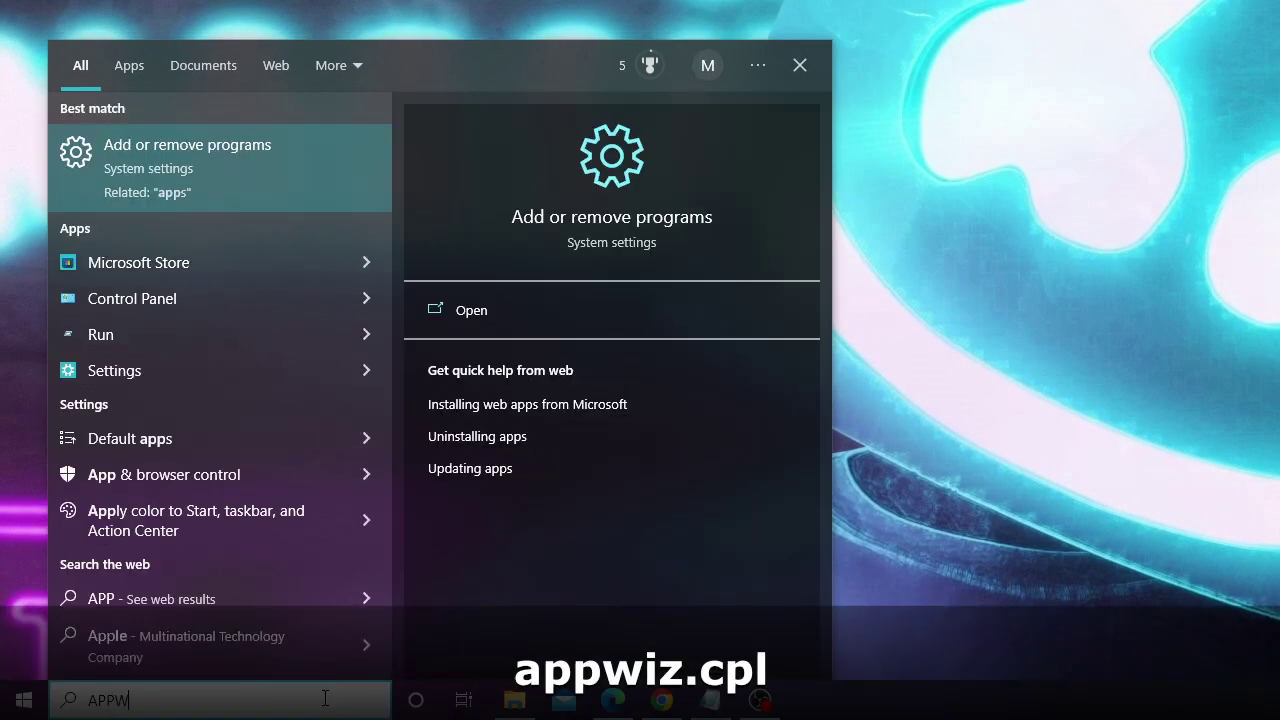
{"action": "type", "text": "IZ.CP"}
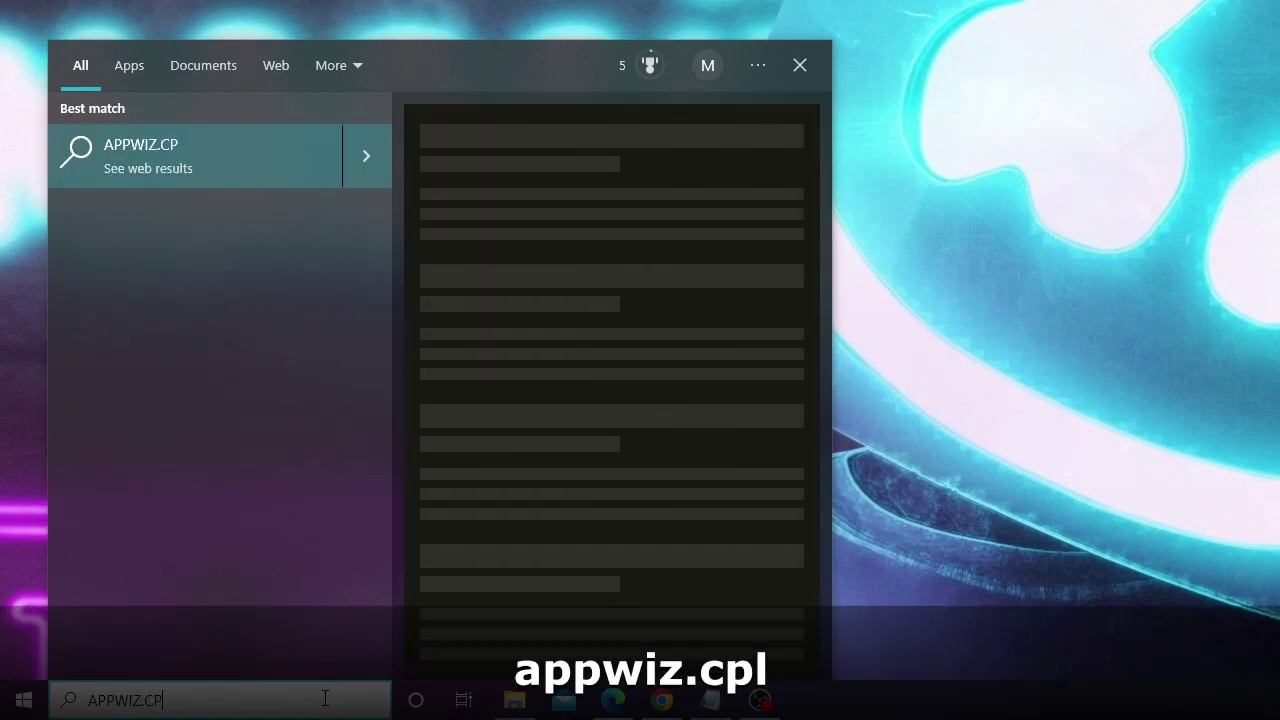
{"action": "type", "text": "L"}
{"action": "key", "text": "Return"}
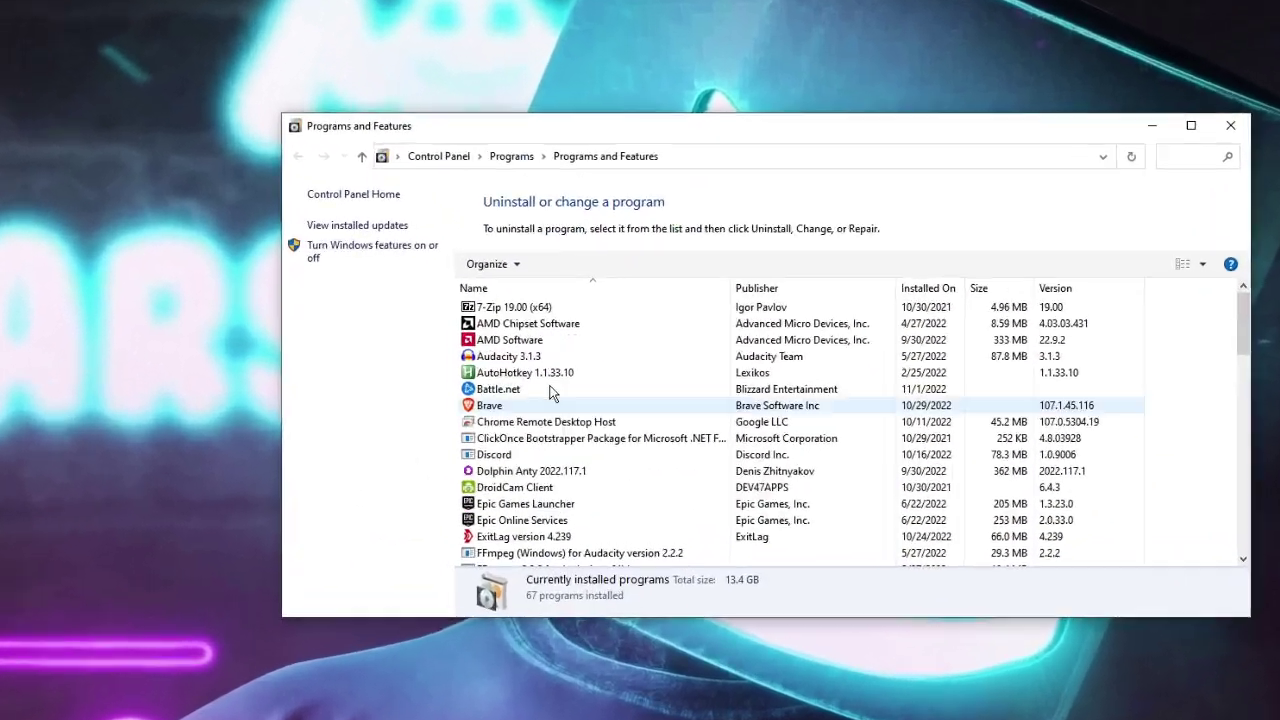
- Review the installed programs between AMD Chipset Software and Chrome Remote Desktop Host for ones that could be uninstalled
{"action": "left_click", "coordinate": [588, 334]}
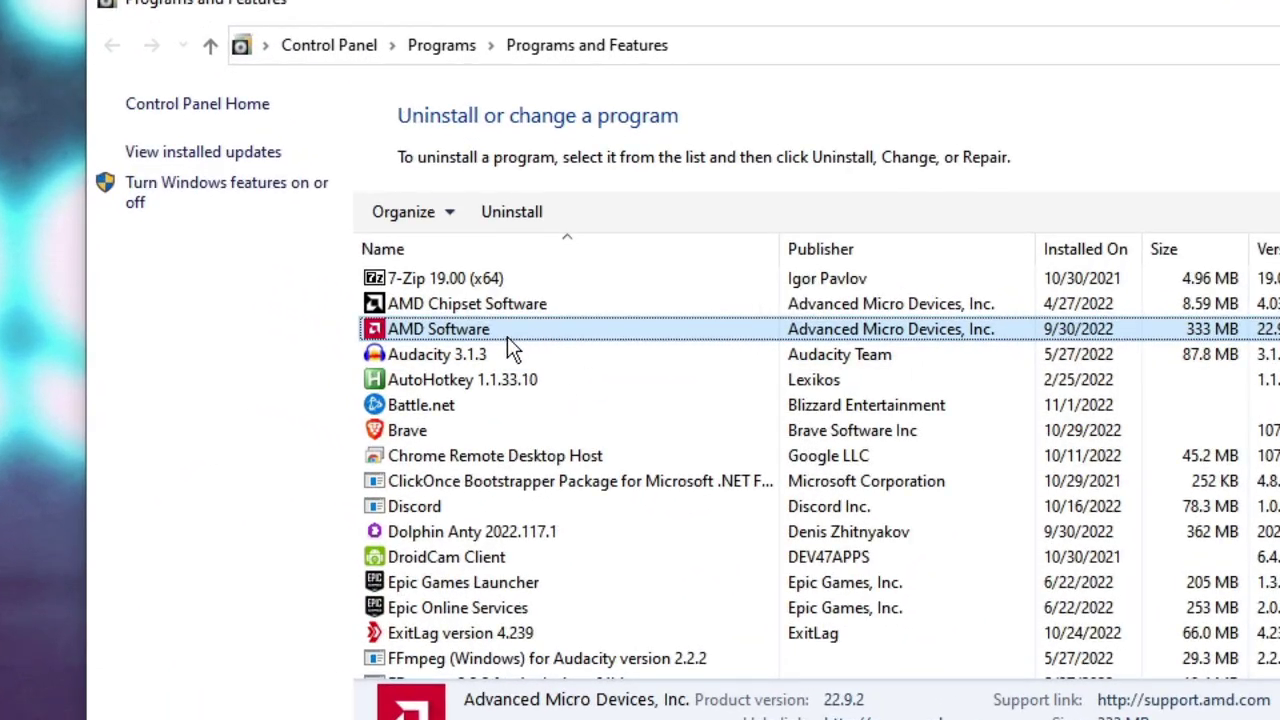
{"action": "left_click", "coordinate": [449, 304]}
{"action": "left_click", "coordinate": [449, 352]}
{"action": "left_click", "coordinate": [452, 381]}
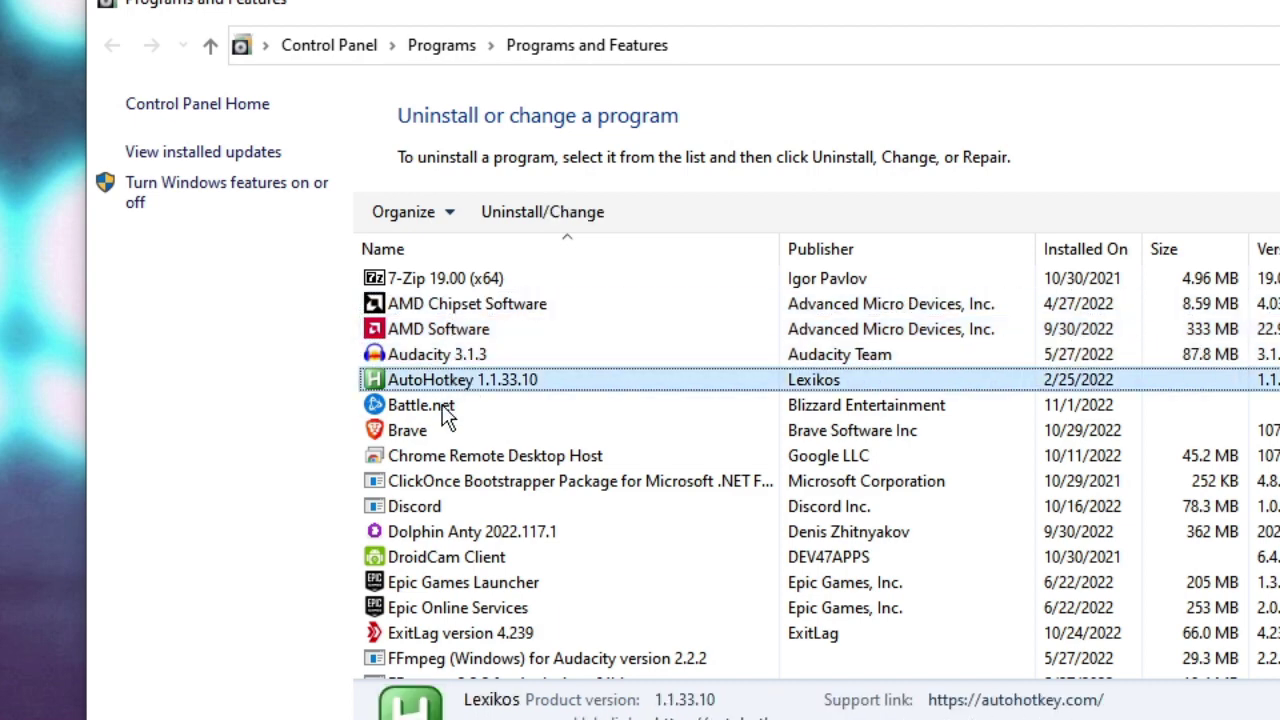
{"action": "left_click", "coordinate": [451, 405]}
{"action": "left_click", "coordinate": [455, 426]}
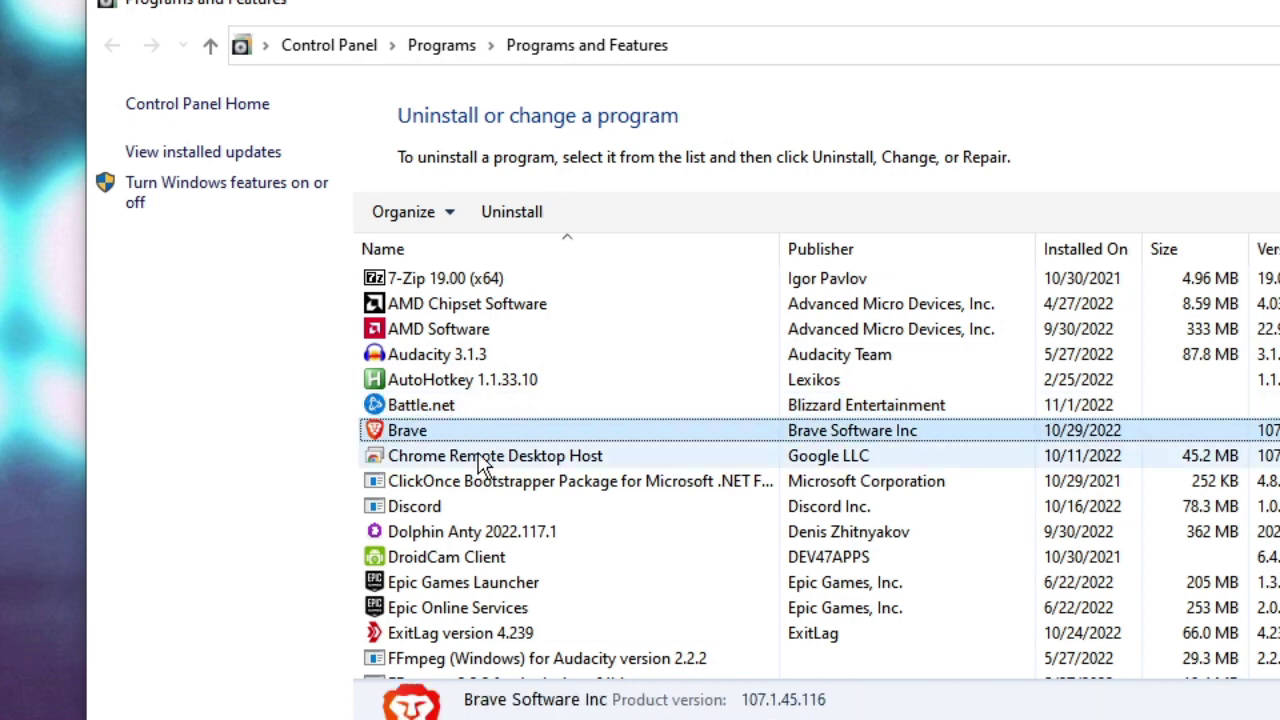
{"action": "left_click", "coordinate": [478, 458]}
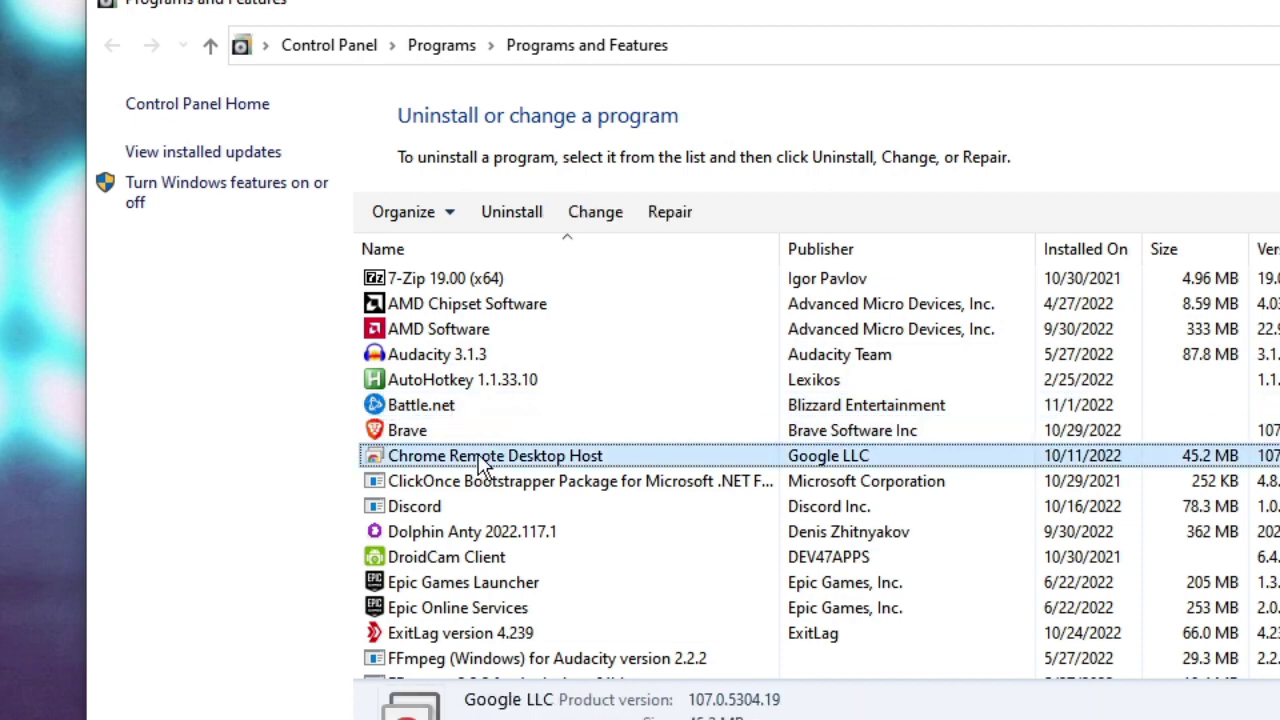
- Uninstall ExitLag version 4.239 with all of its components
{"action": "scroll", "coordinate": [478, 468], "scroll_direction": "down", "scroll_amount": 1}
{"action": "left_click", "coordinate": [452, 566]}
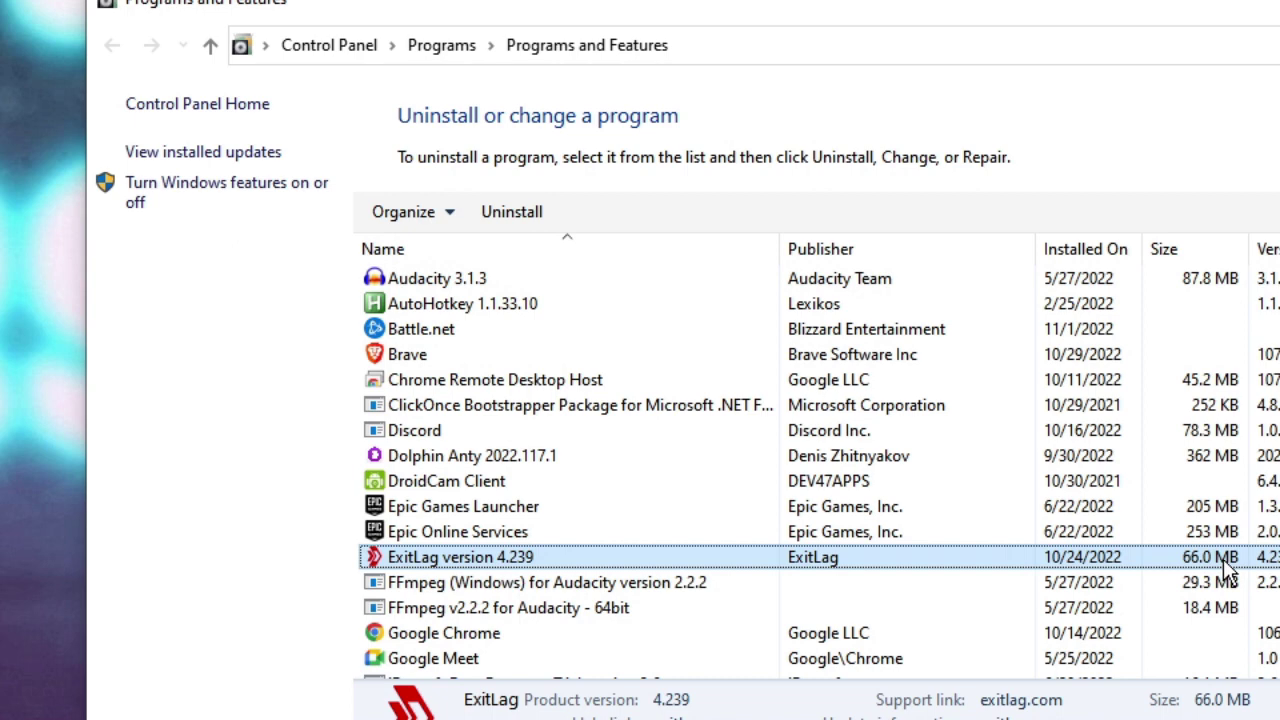
{"action": "left_click", "coordinate": [530, 220]}
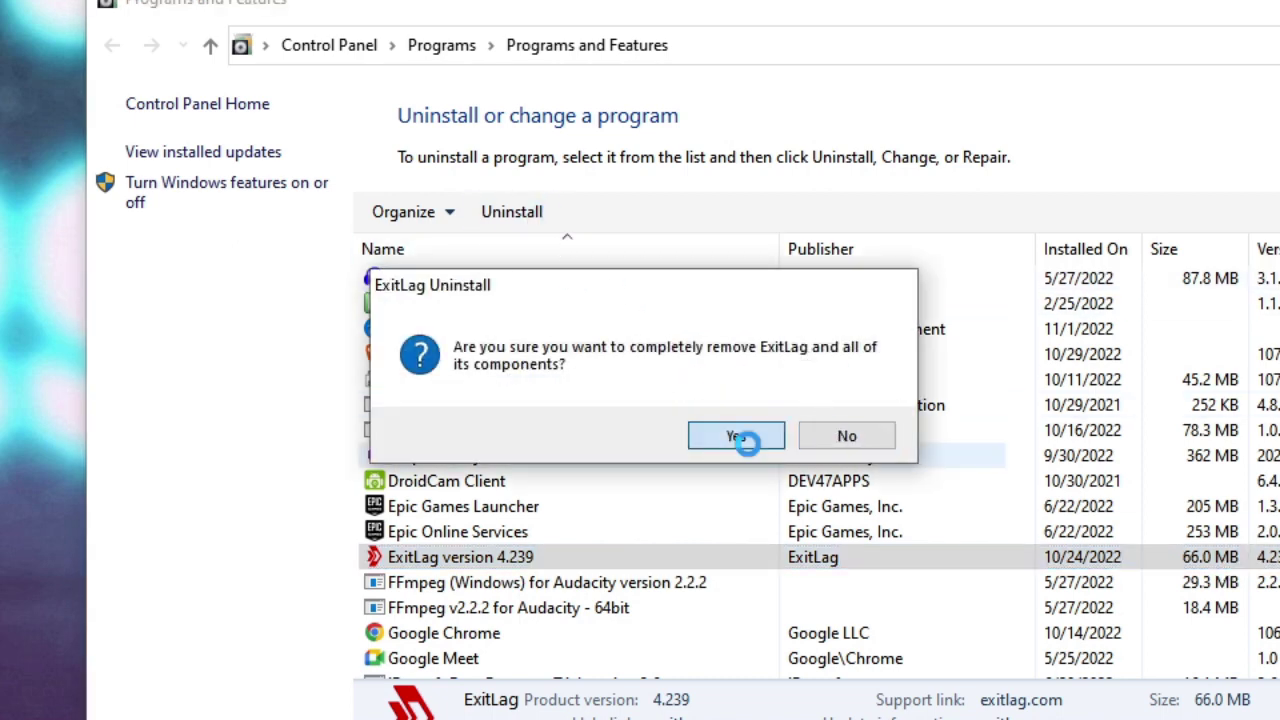
{"action": "left_click", "coordinate": [743, 437]}
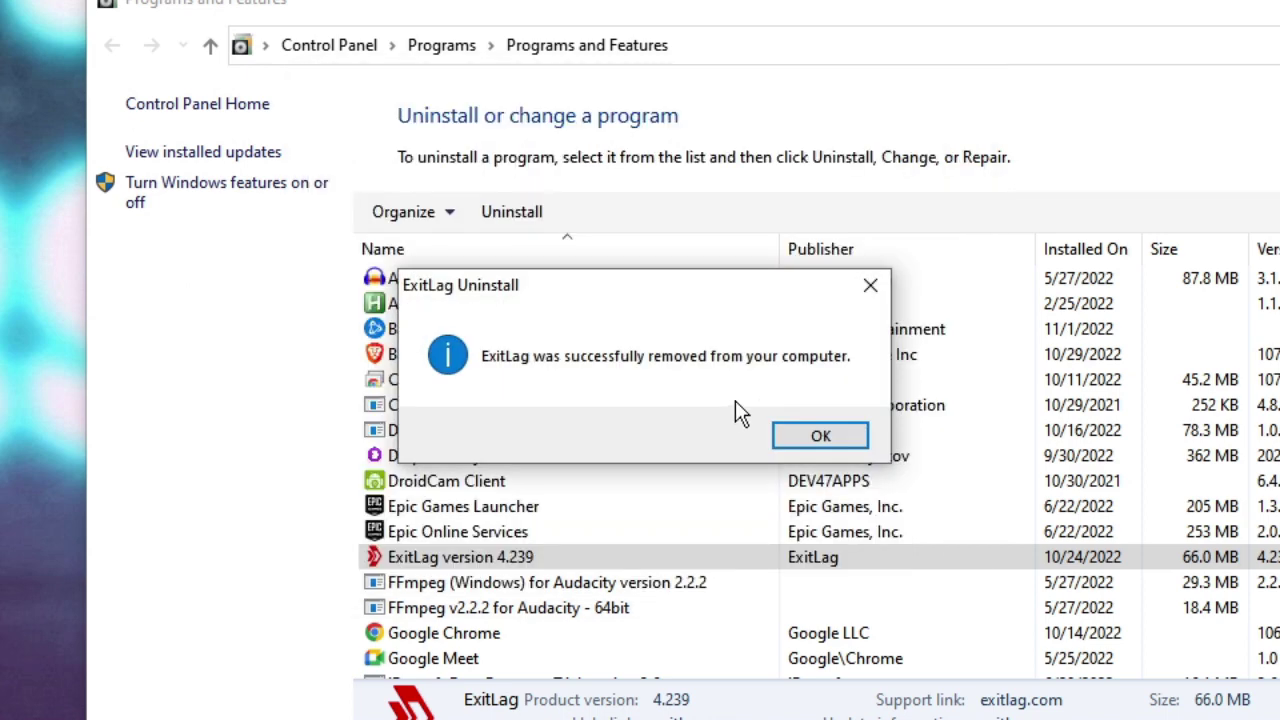
{"action": "left_click", "coordinate": [820, 436]}
{"action": "scroll", "coordinate": [798, 459], "scroll_direction": "down", "scroll_amount": 2}
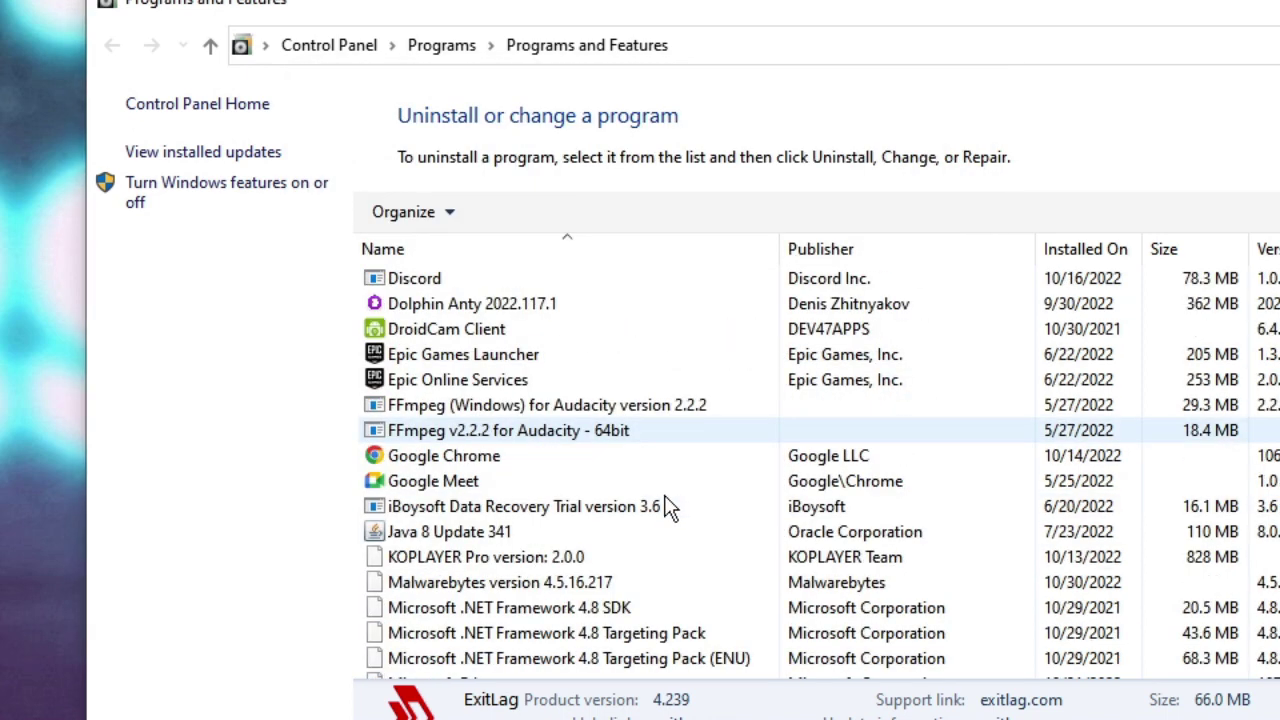
- Uninstall iBoysoft Data Recovery Trial version 3.6 and dismiss the removal message
{"action": "left_click", "coordinate": [578, 487]}
{"action": "left_click", "coordinate": [519, 510]}
{"action": "scroll", "coordinate": [519, 516], "scroll_direction": "down", "scroll_amount": 2}
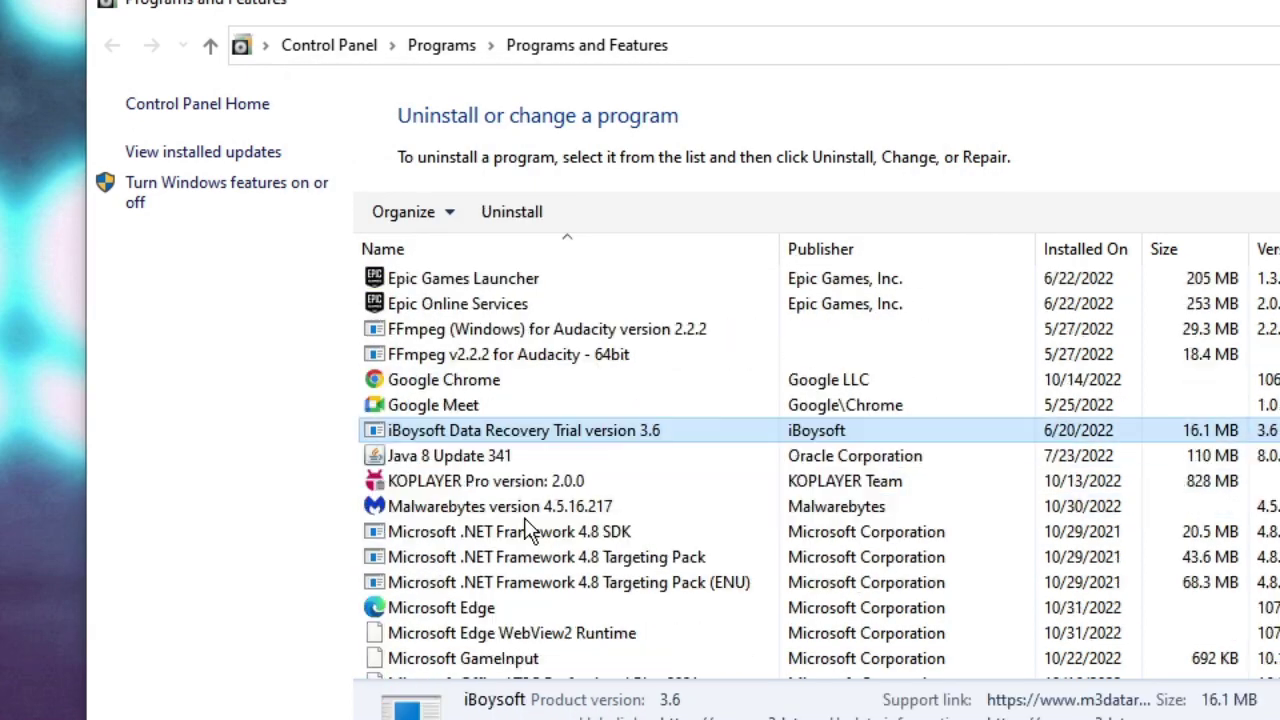
{"action": "left_click", "coordinate": [530, 215]}
{"action": "left_click", "coordinate": [725, 434]}
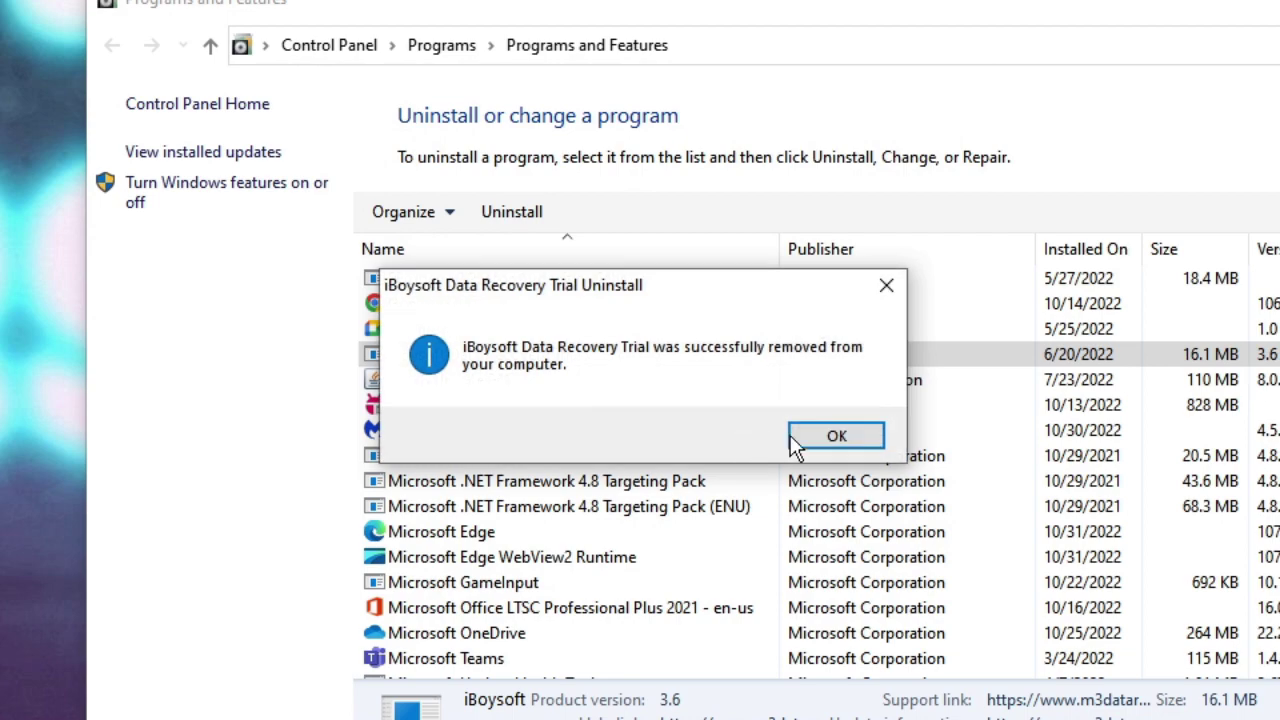
{"action": "left_click", "coordinate": [848, 436]}
- Review the installed programs from Microsoft .NET Framework to VALORANT for large or unused ones such as Overwatch and PUBG: BATTLEGROUNDS
{"action": "left_click", "coordinate": [616, 484]}
{"action": "scroll", "coordinate": [616, 490], "scroll_direction": "down", "scroll_amount": 6}
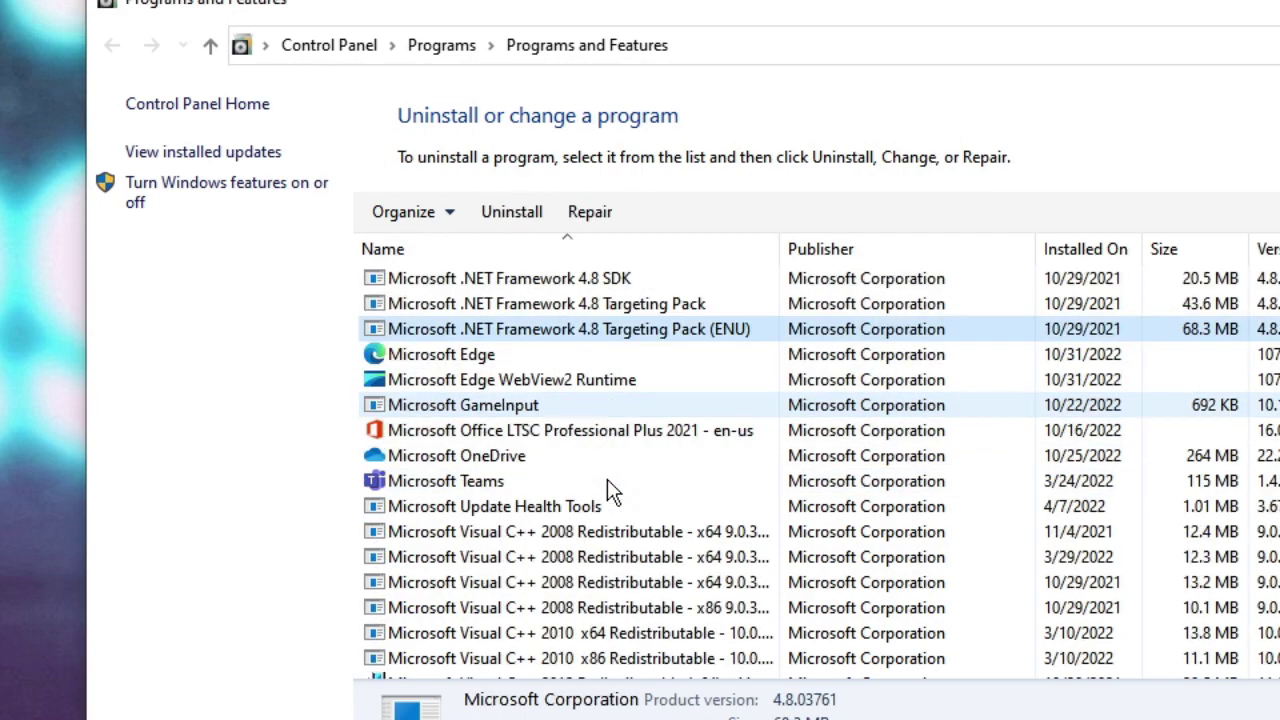
{"action": "scroll", "coordinate": [608, 490], "scroll_direction": "down", "scroll_amount": 3}
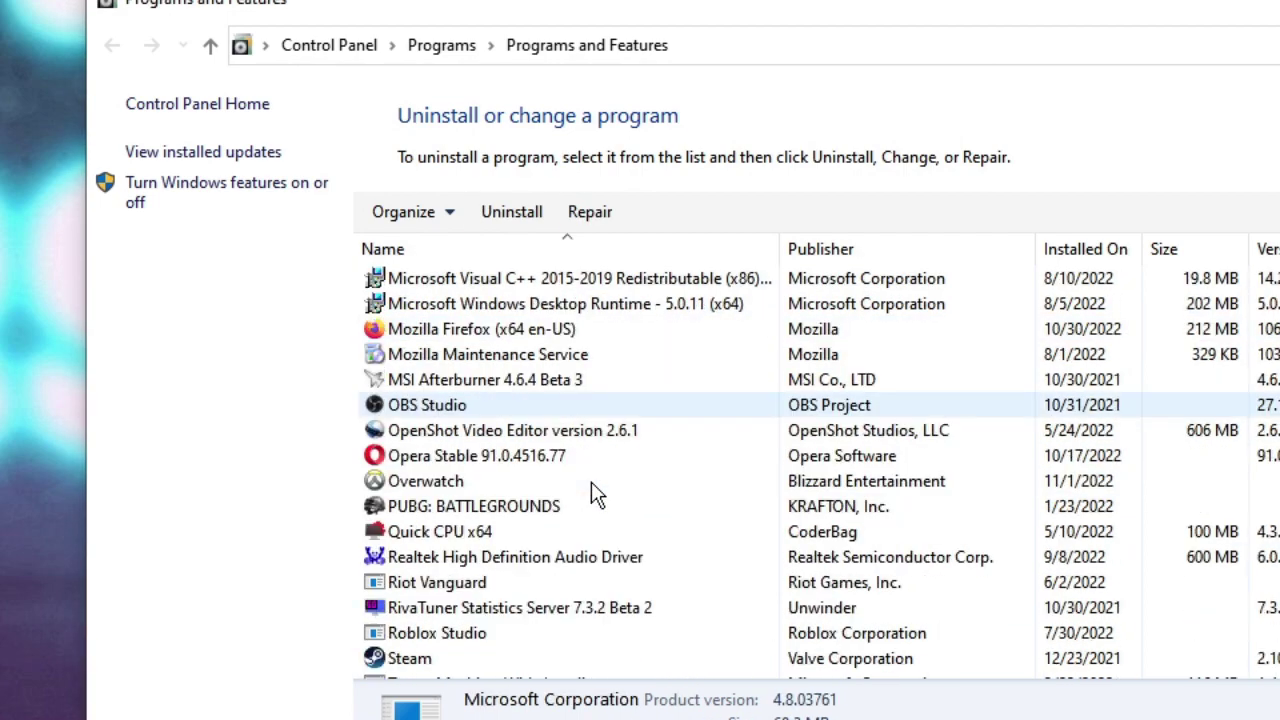
{"action": "left_click", "coordinate": [512, 506]}
{"action": "scroll", "coordinate": [510, 508], "scroll_direction": "down", "scroll_amount": 1}
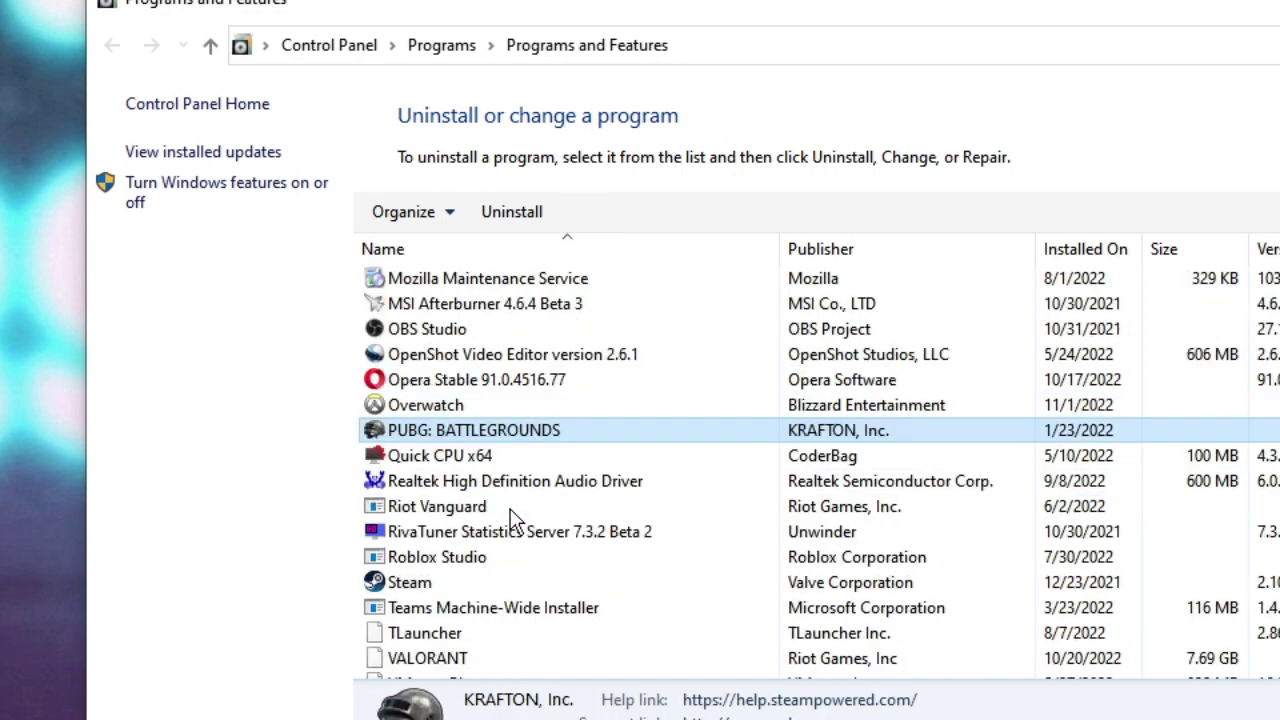
{"action": "left_click", "coordinate": [463, 412]}
{"action": "left_click", "coordinate": [461, 438]}
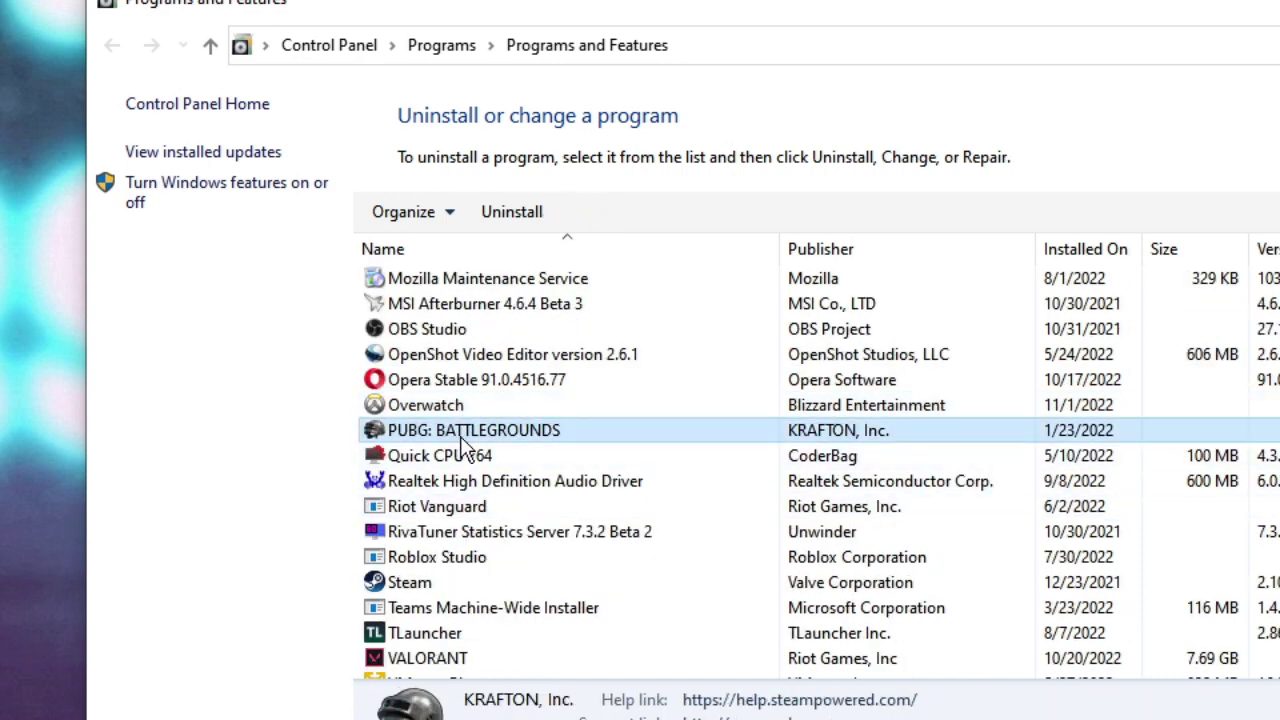
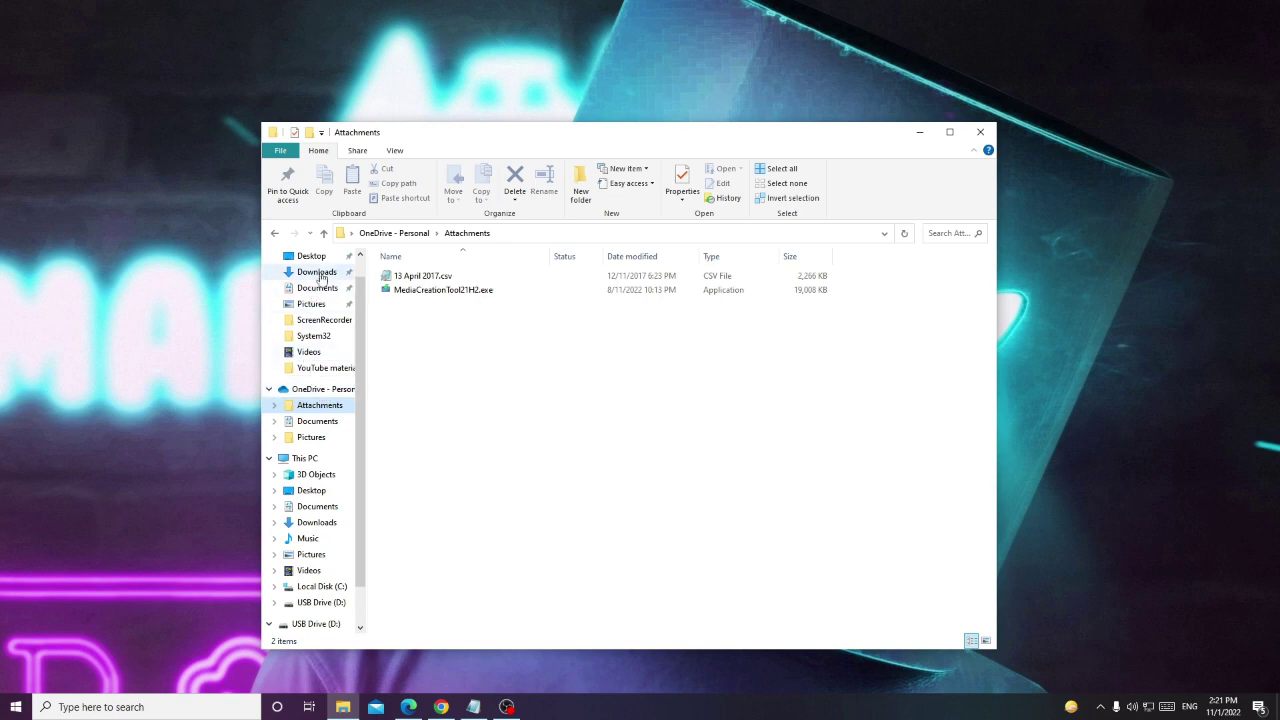
- Check the drives' free space in This PC and look through the Downloads folder for unneeded files
{"action": "left_click", "coordinate": [316, 272]}
{"action": "left_click", "coordinate": [305, 460]}
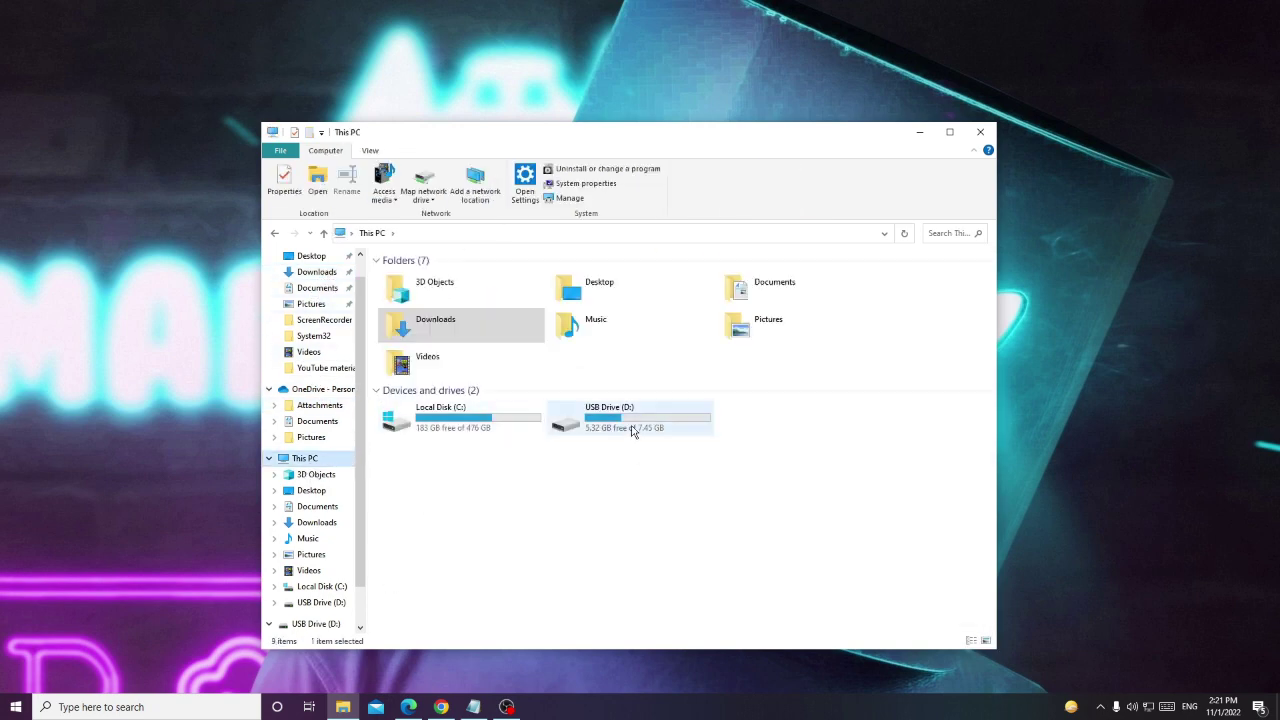
{"action": "mouse_move", "coordinate": [632, 432]}
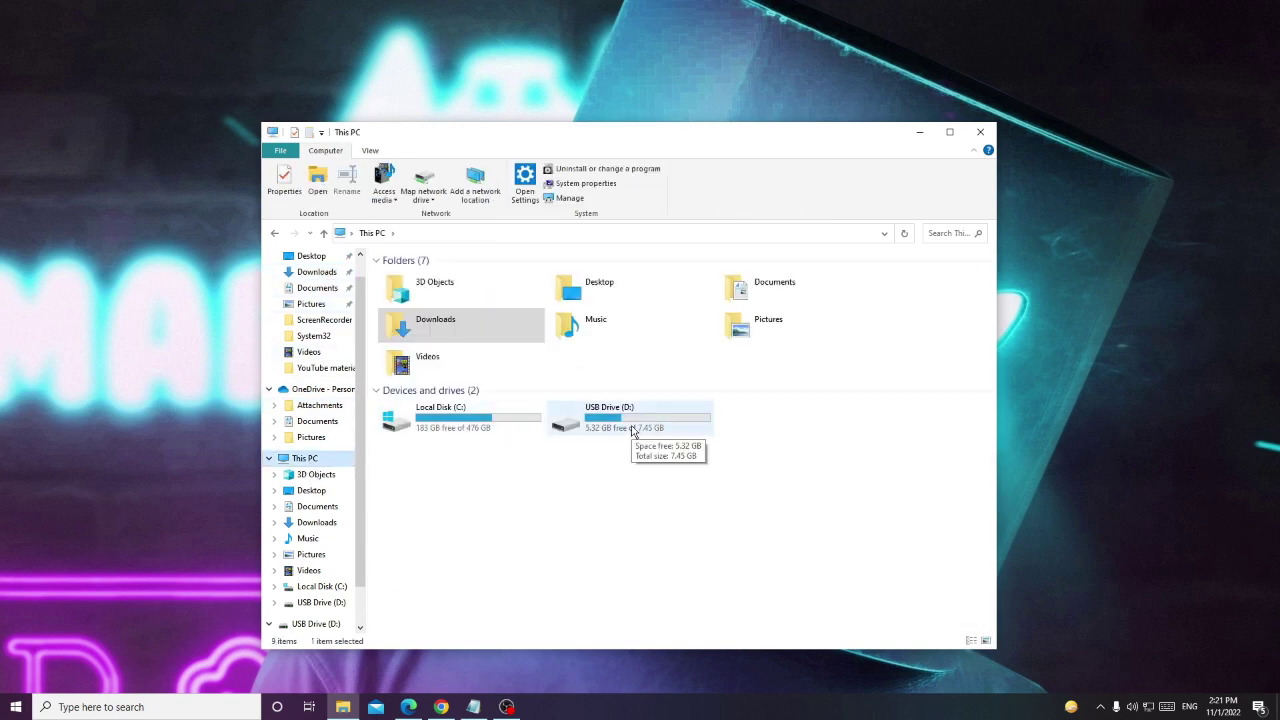
{"action": "left_click", "coordinate": [332, 274]}
{"action": "scroll", "coordinate": [603, 418], "scroll_direction": "down", "scroll_amount": 15}
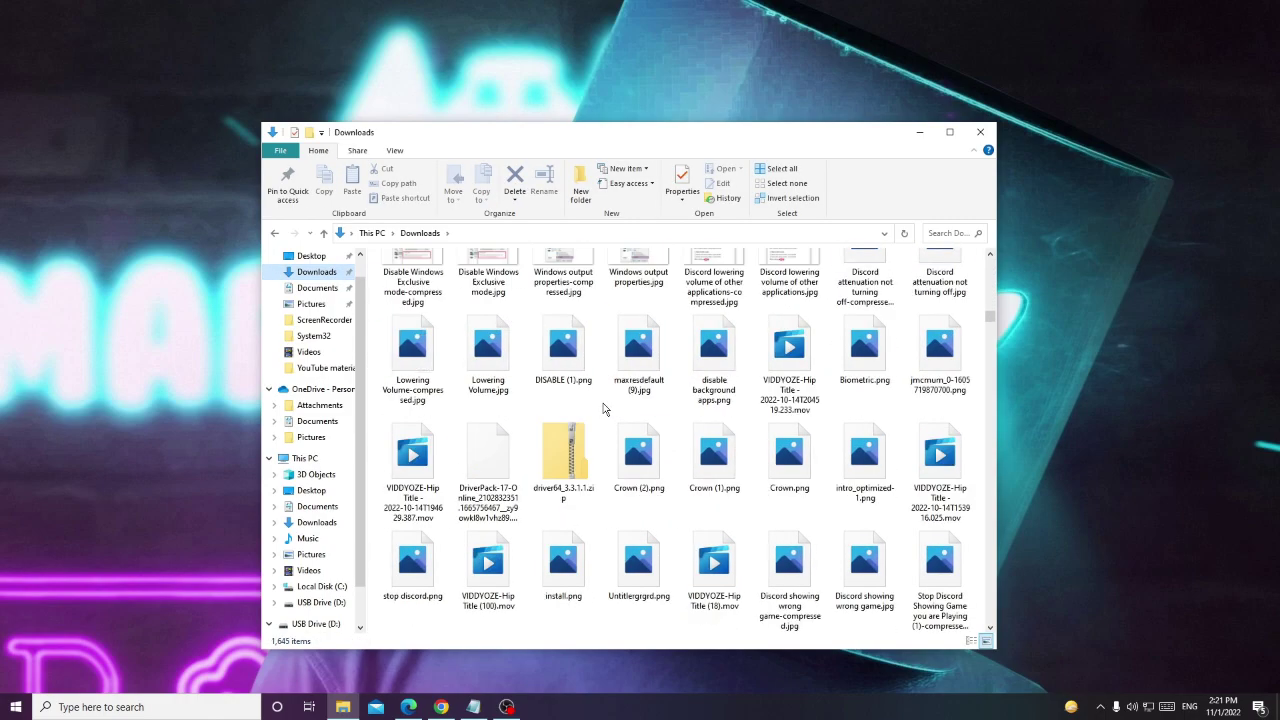
{"action": "scroll", "coordinate": [603, 418], "scroll_direction": "down", "scroll_amount": 10}
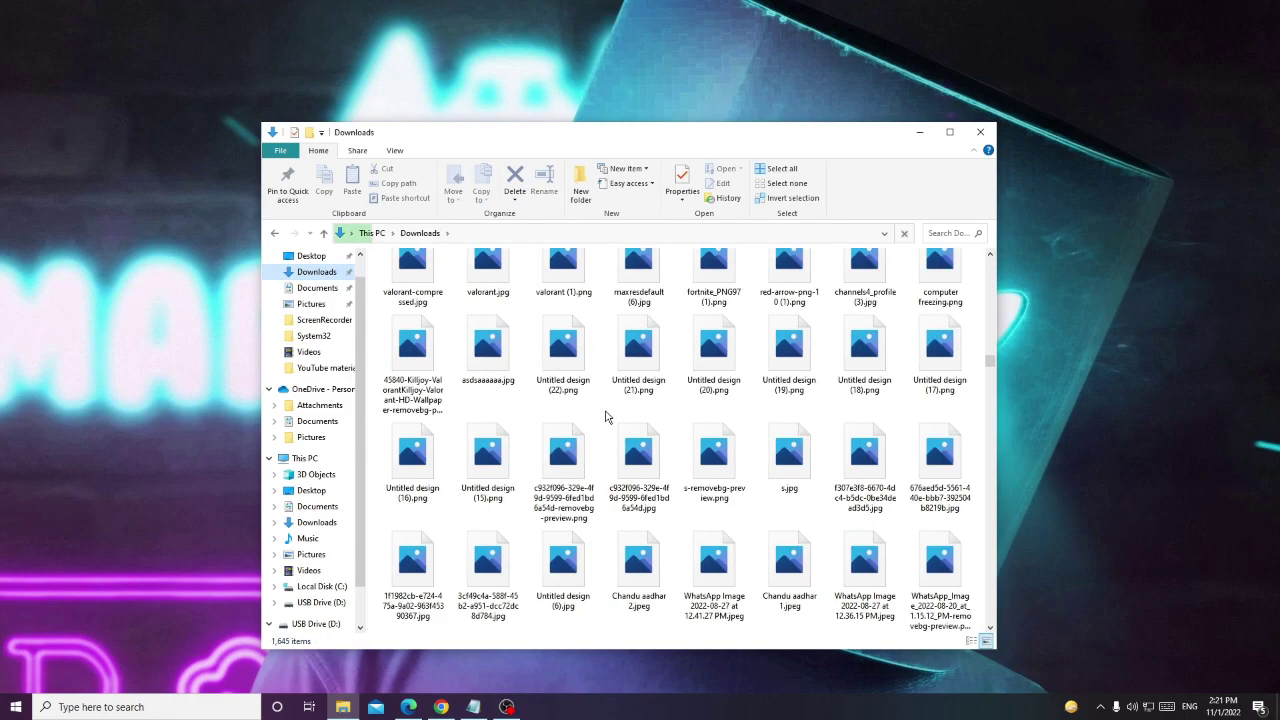
{"action": "scroll", "coordinate": [443, 355], "scroll_direction": "down", "scroll_amount": 5}
- Check the Pictures, ScreenRecorder and 3D Objects folders for files that could be removed
{"action": "left_click", "coordinate": [311, 303]}
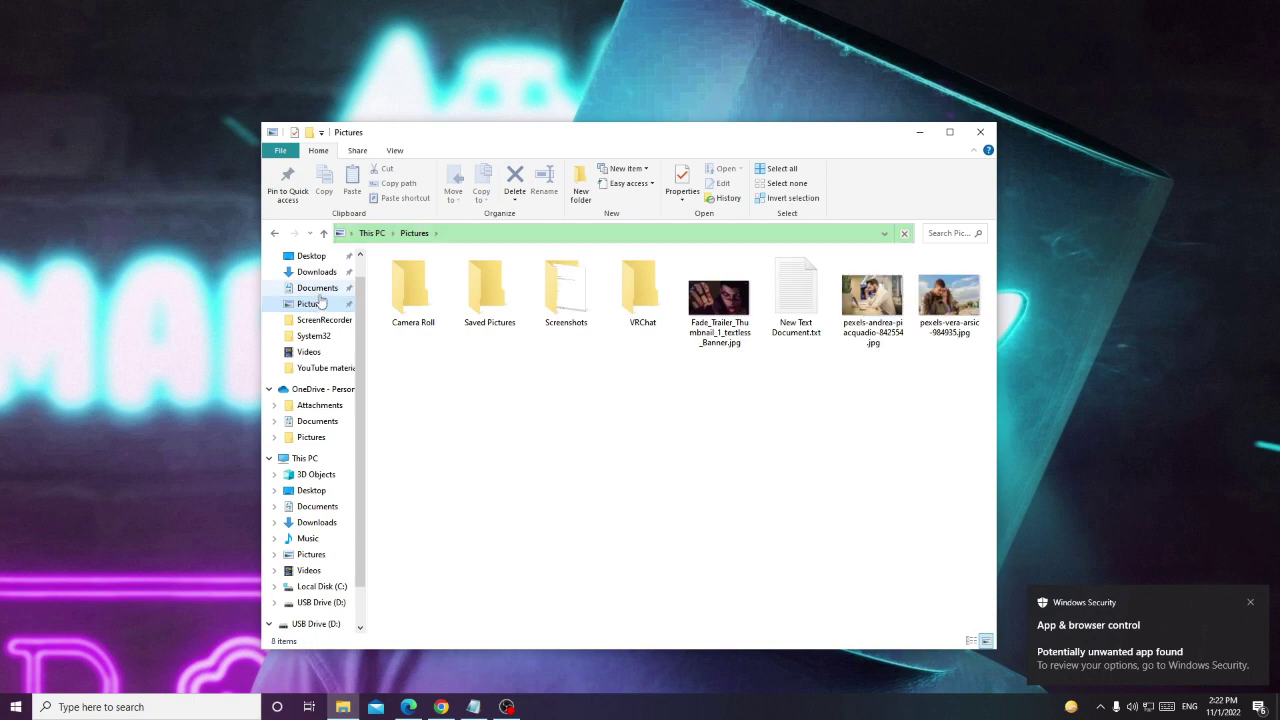
{"action": "left_click", "coordinate": [324, 322]}
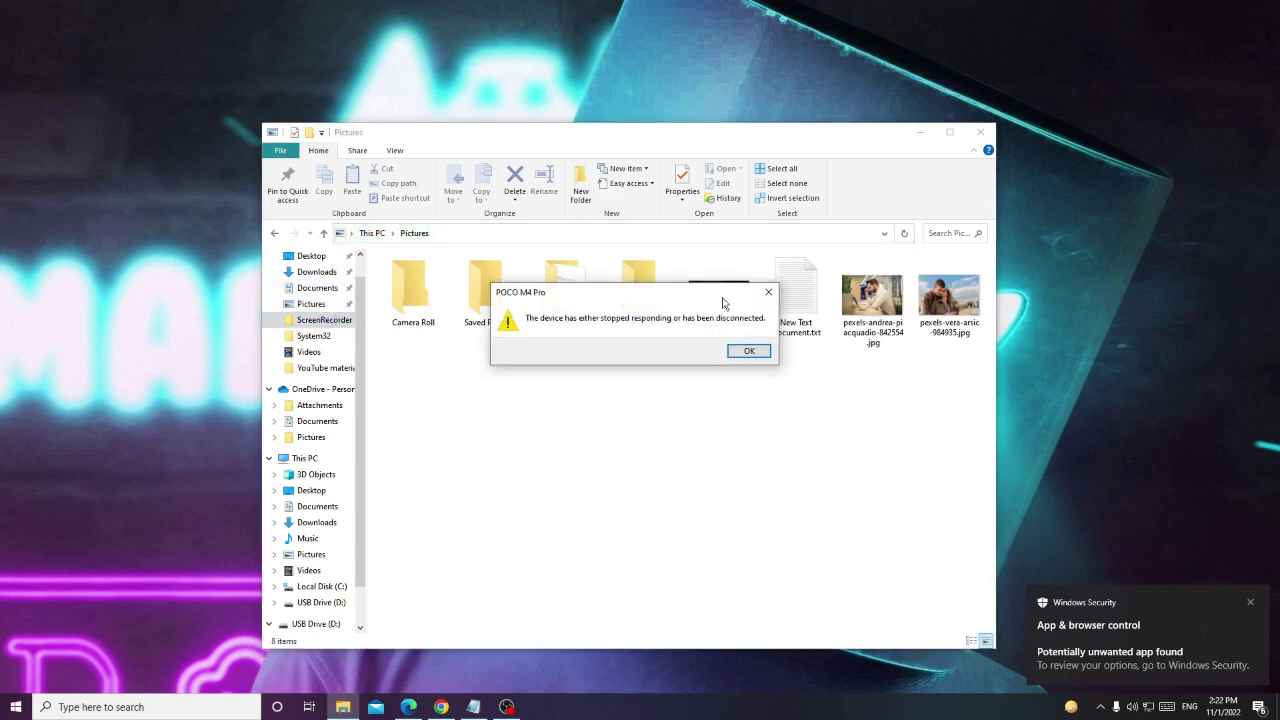
{"action": "left_click", "coordinate": [770, 293]}
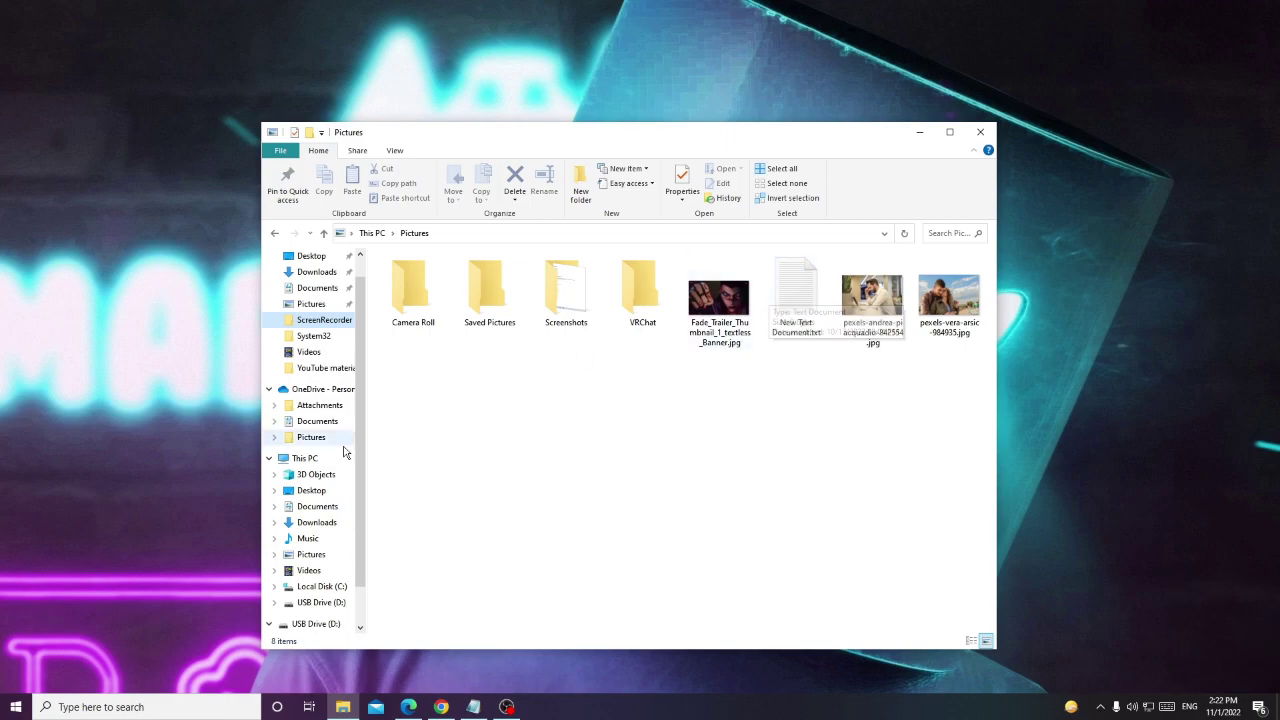
{"action": "left_click", "coordinate": [316, 474]}
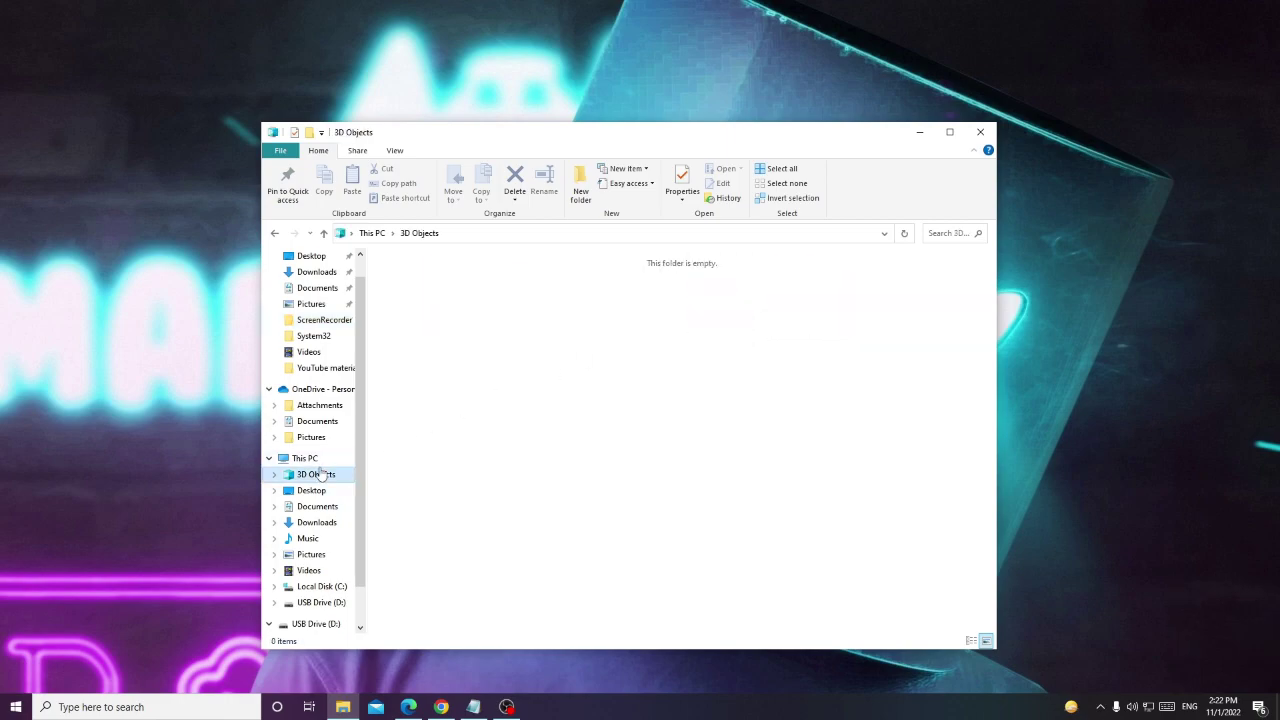
- Open Program Files on Local Disk (C:) and review the folders from 7-Zip to Google for leftovers of unused programs
{"action": "left_click", "coordinate": [325, 586]}
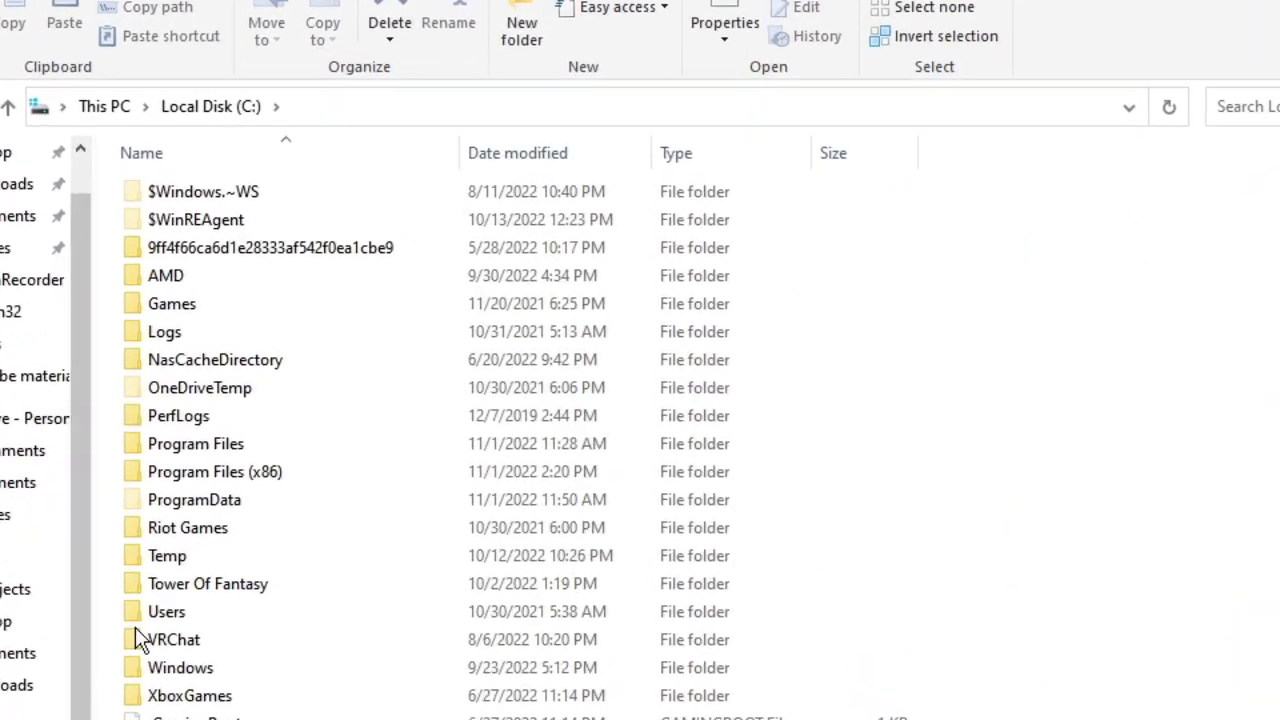
{"action": "double_click", "coordinate": [240, 445]}
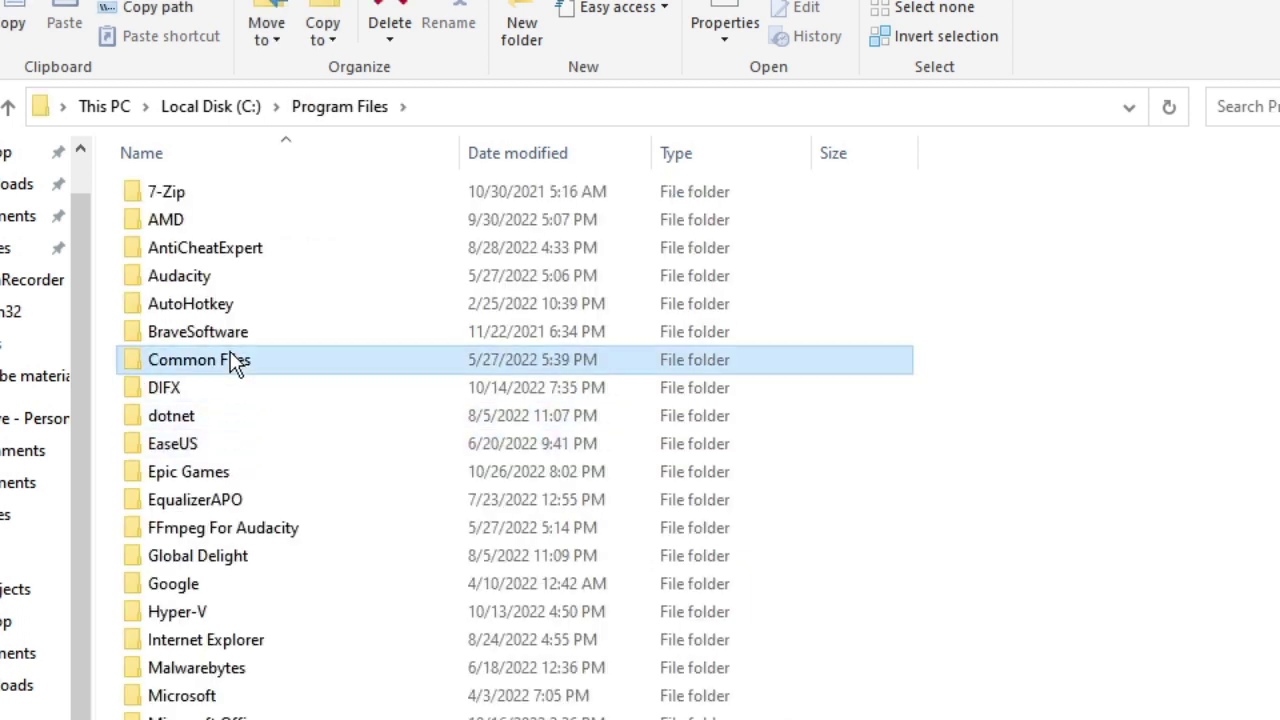
{"action": "left_click", "coordinate": [230, 279]}
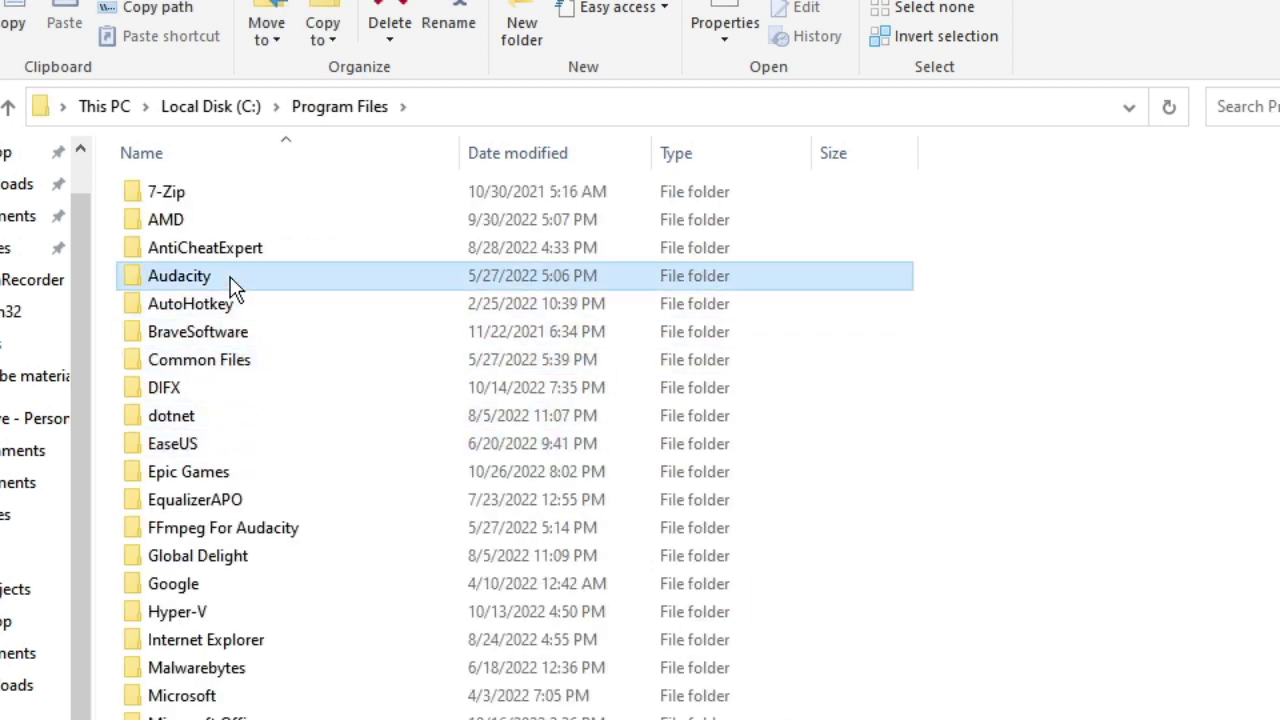
{"action": "left_click", "coordinate": [212, 331]}
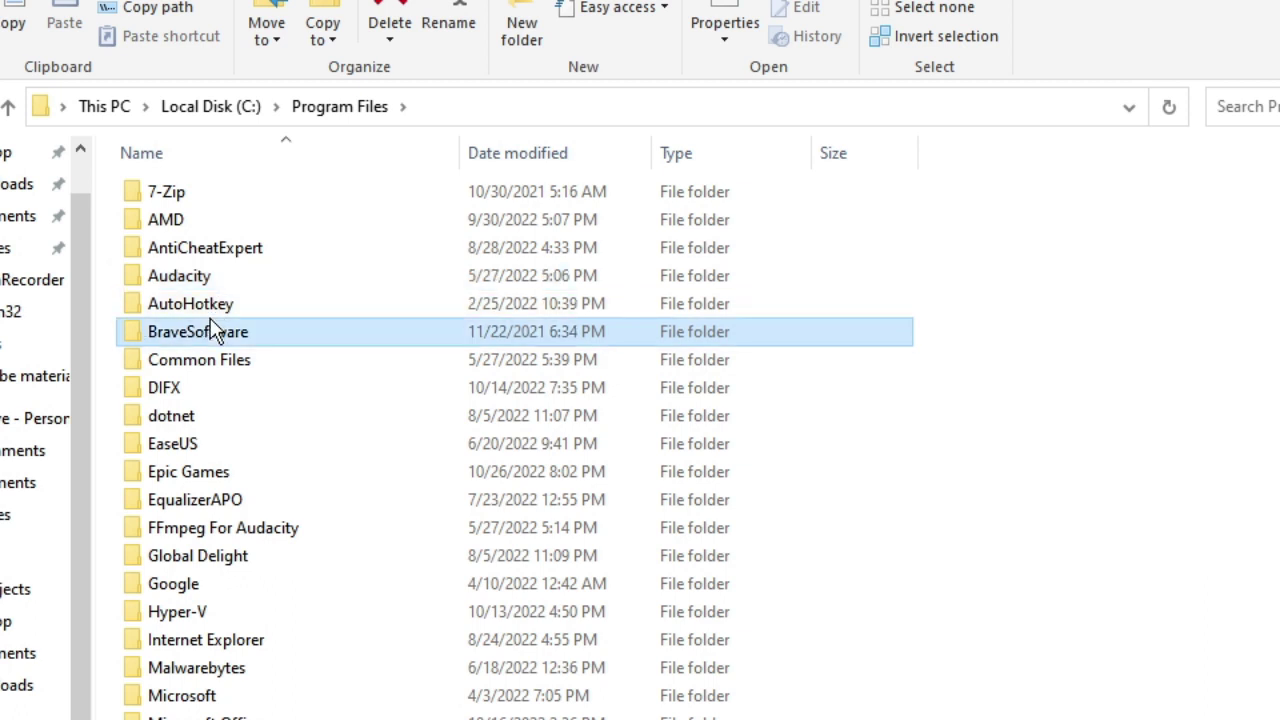
{"action": "left_click", "coordinate": [286, 395]}
{"action": "left_click", "coordinate": [214, 473]}
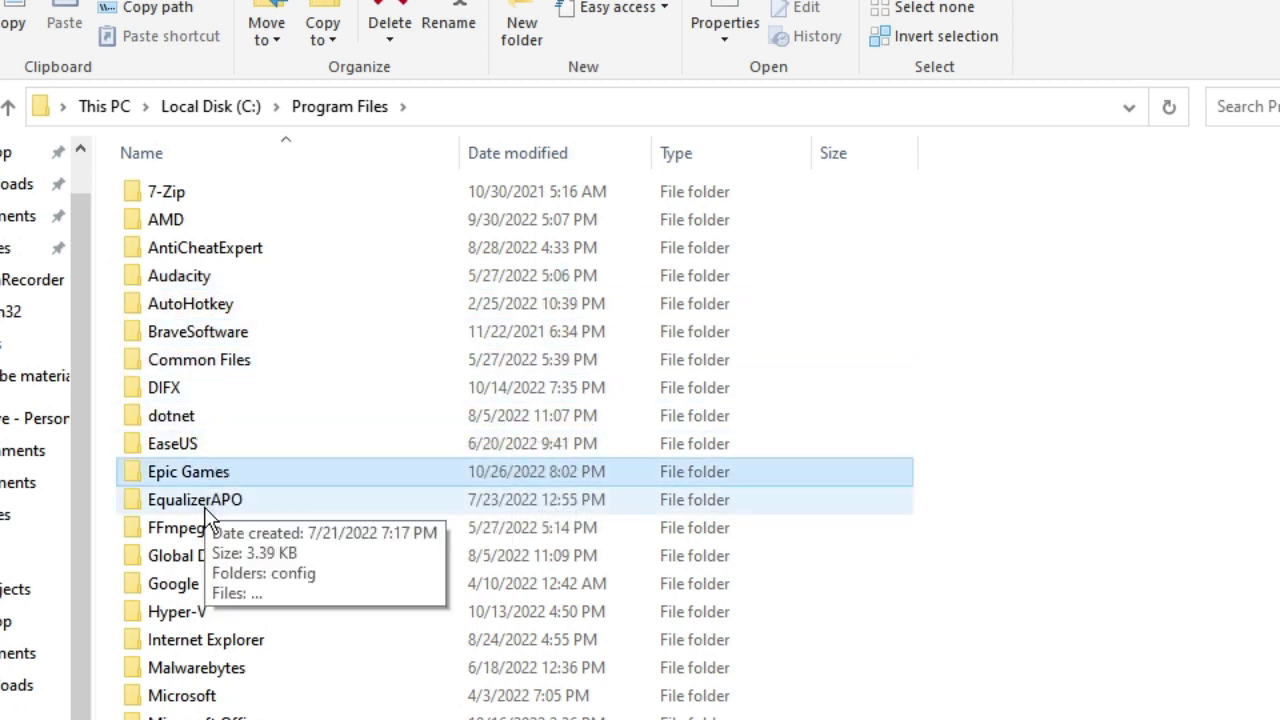
{"action": "left_click", "coordinate": [206, 506]}
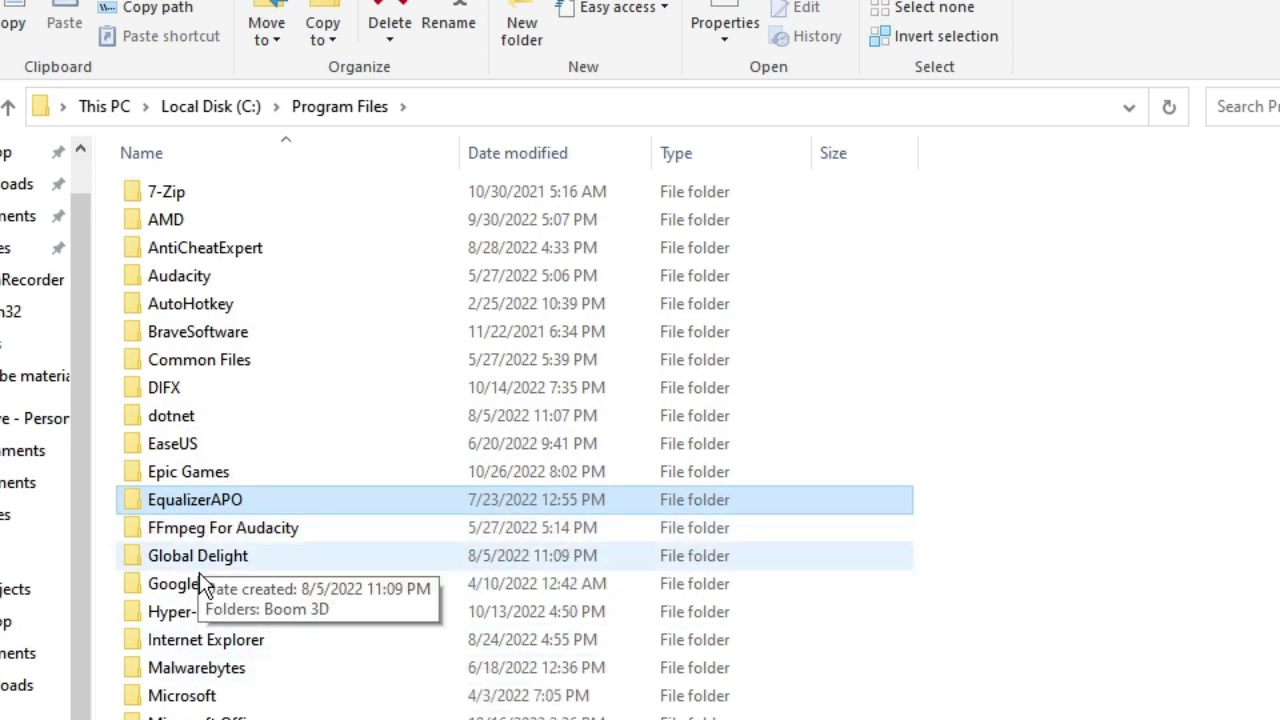
{"action": "left_click", "coordinate": [227, 580]}
- Review the Program Files folders from Hyper-V to Riot Vanguard, view the deletion option for Reference Assemblies, and close the folder window
{"action": "scroll", "coordinate": [237, 580], "scroll_direction": "down", "scroll_amount": 2}
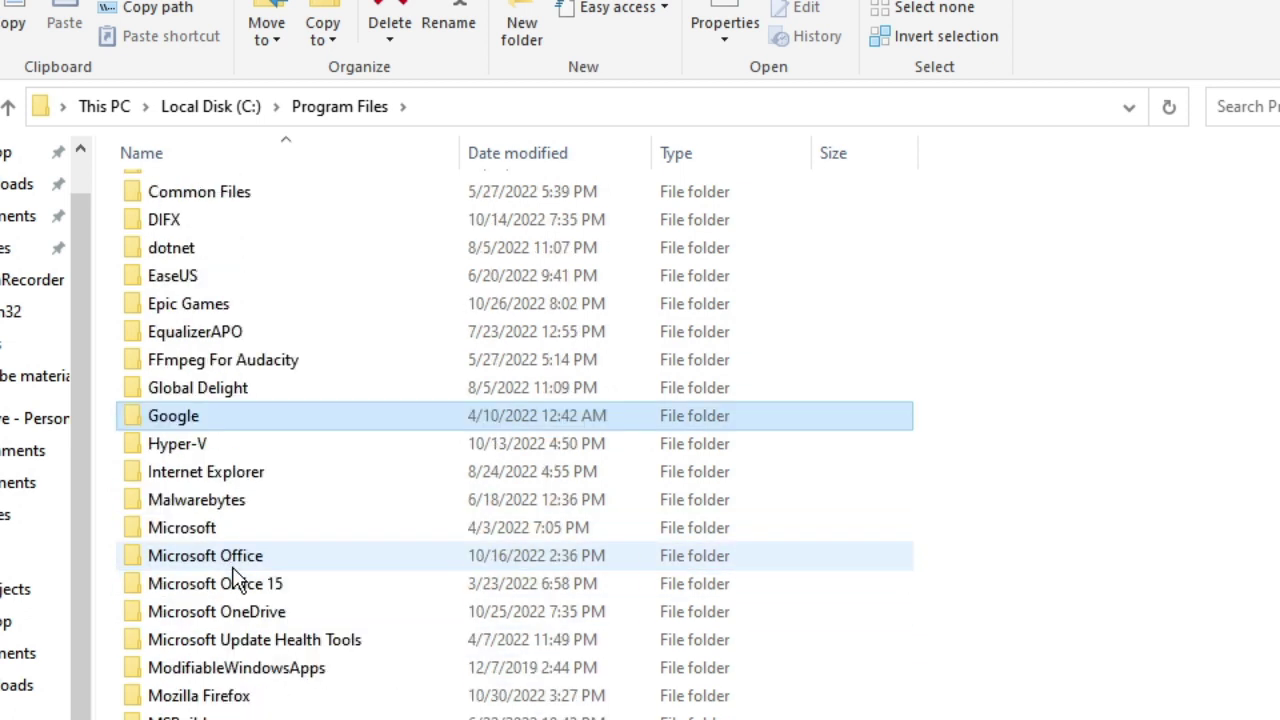
{"action": "scroll", "coordinate": [228, 570], "scroll_direction": "down", "scroll_amount": 1}
{"action": "left_click", "coordinate": [232, 603]}
{"action": "scroll", "coordinate": [235, 615], "scroll_direction": "down", "scroll_amount": 1}
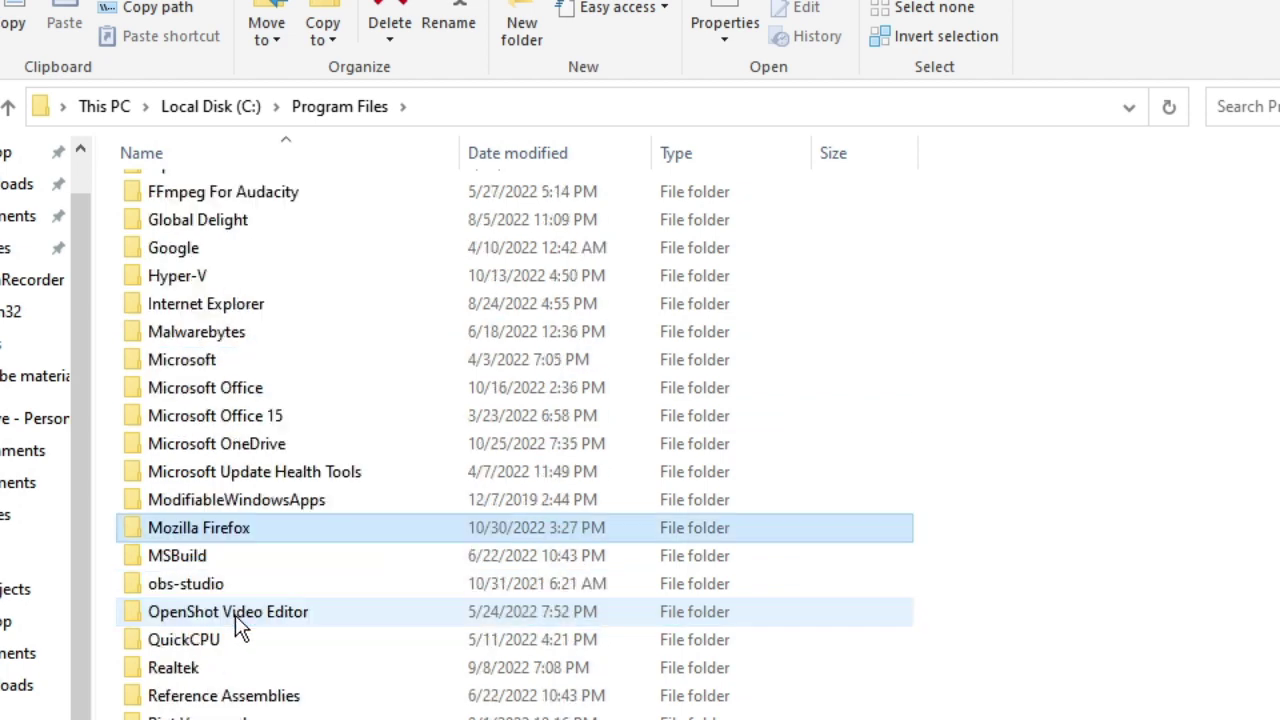
{"action": "scroll", "coordinate": [235, 620], "scroll_direction": "down", "scroll_amount": 1}
{"action": "left_click", "coordinate": [210, 620]}
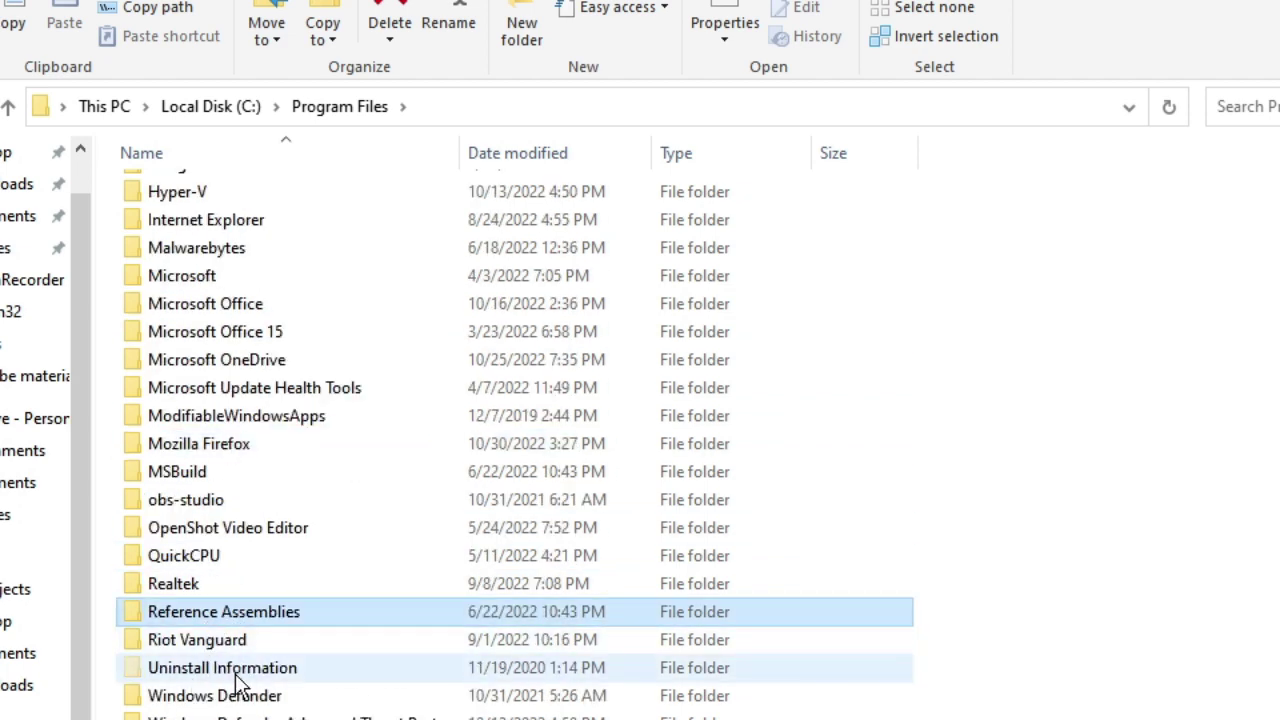
{"action": "right_click", "coordinate": [252, 620]}
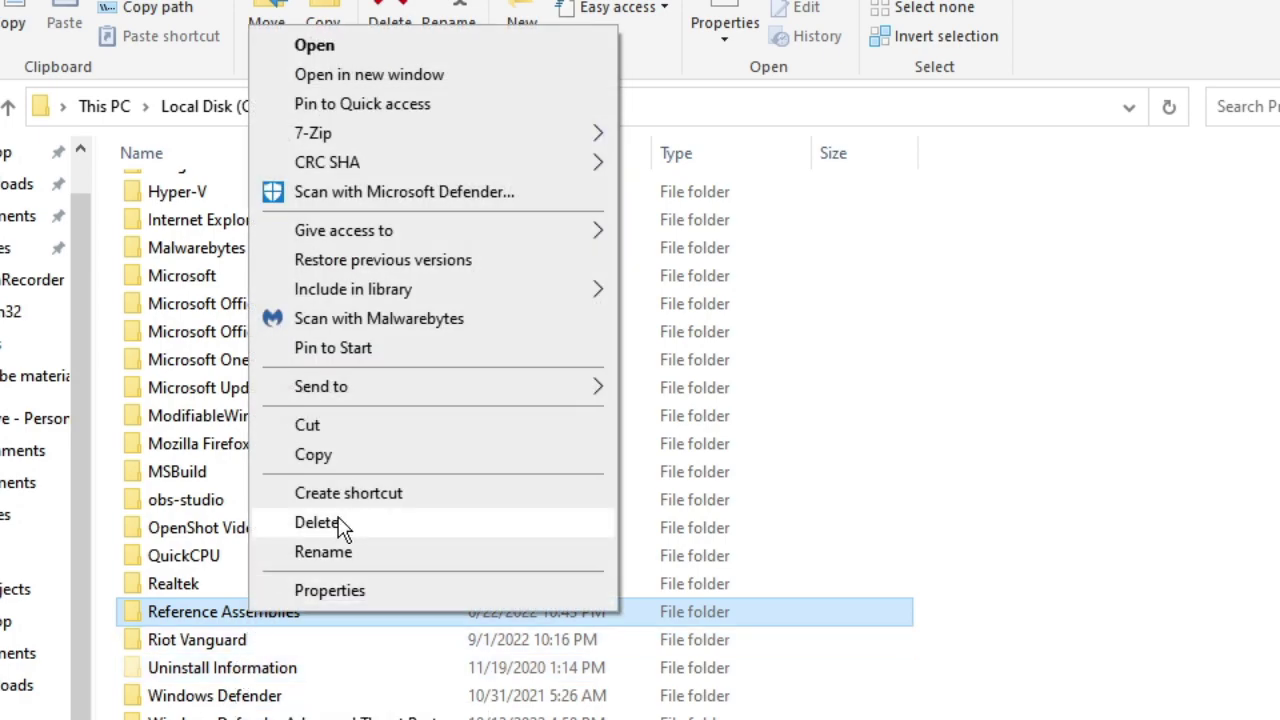
{"action": "left_click", "coordinate": [243, 641]}
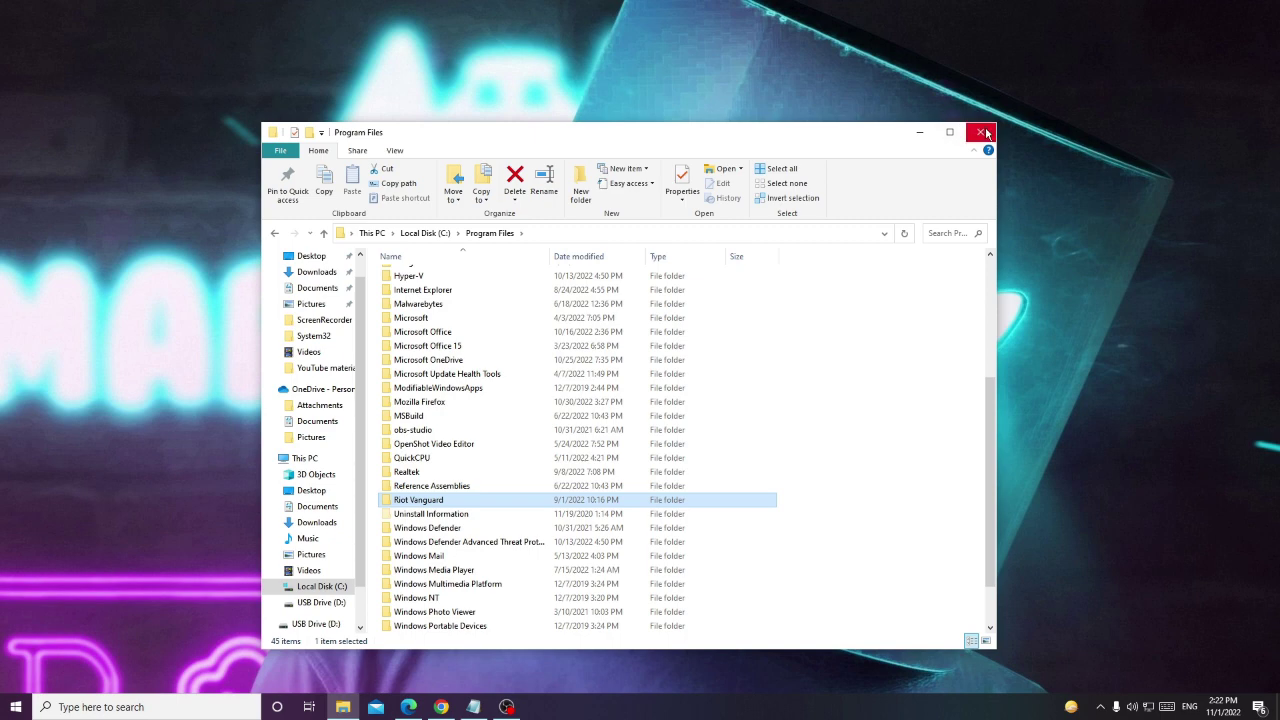
{"action": "left_click", "coordinate": [980, 131]}
- Open the Recycle Bin by searching Windows for REC
{"action": "key", "text": "super"}
{"action": "type", "text": "REC"}
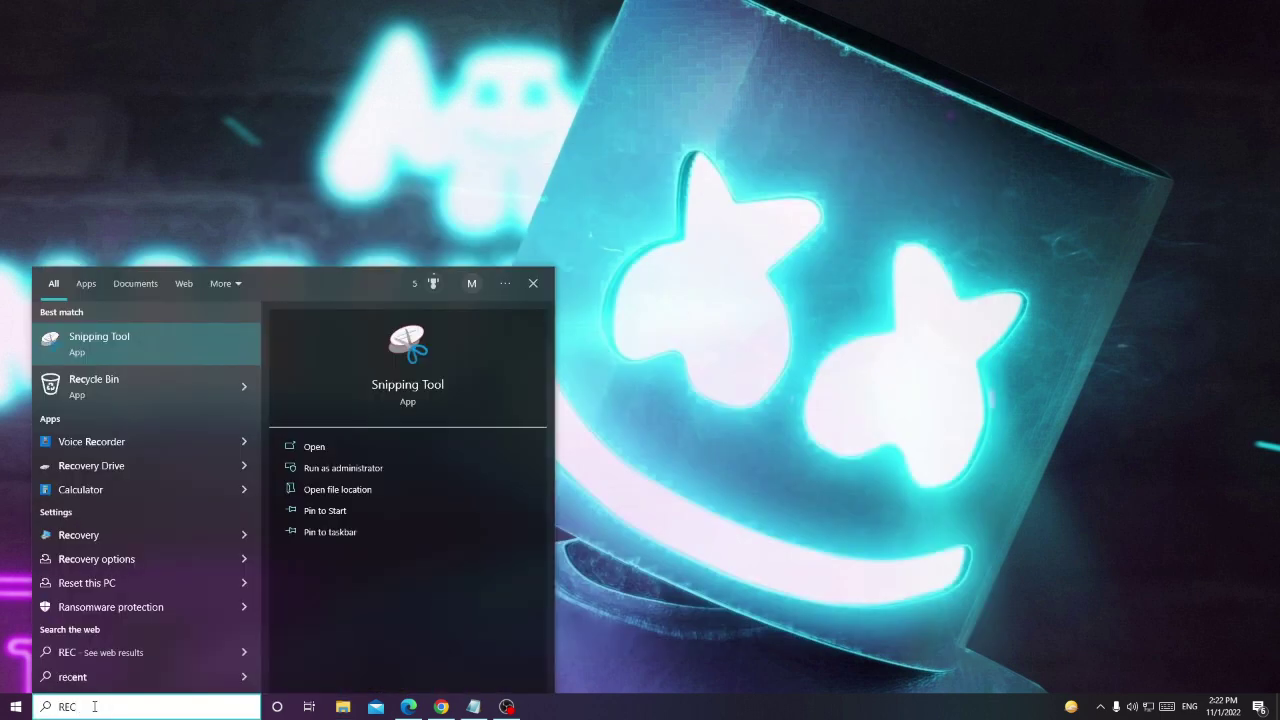
{"action": "left_click", "coordinate": [135, 394]}
- Permanently delete Hotta-WindowsNoEditor.pak and Windows 11.rar from the Recycle Bin, and close its window
{"action": "left_click", "coordinate": [430, 295]}
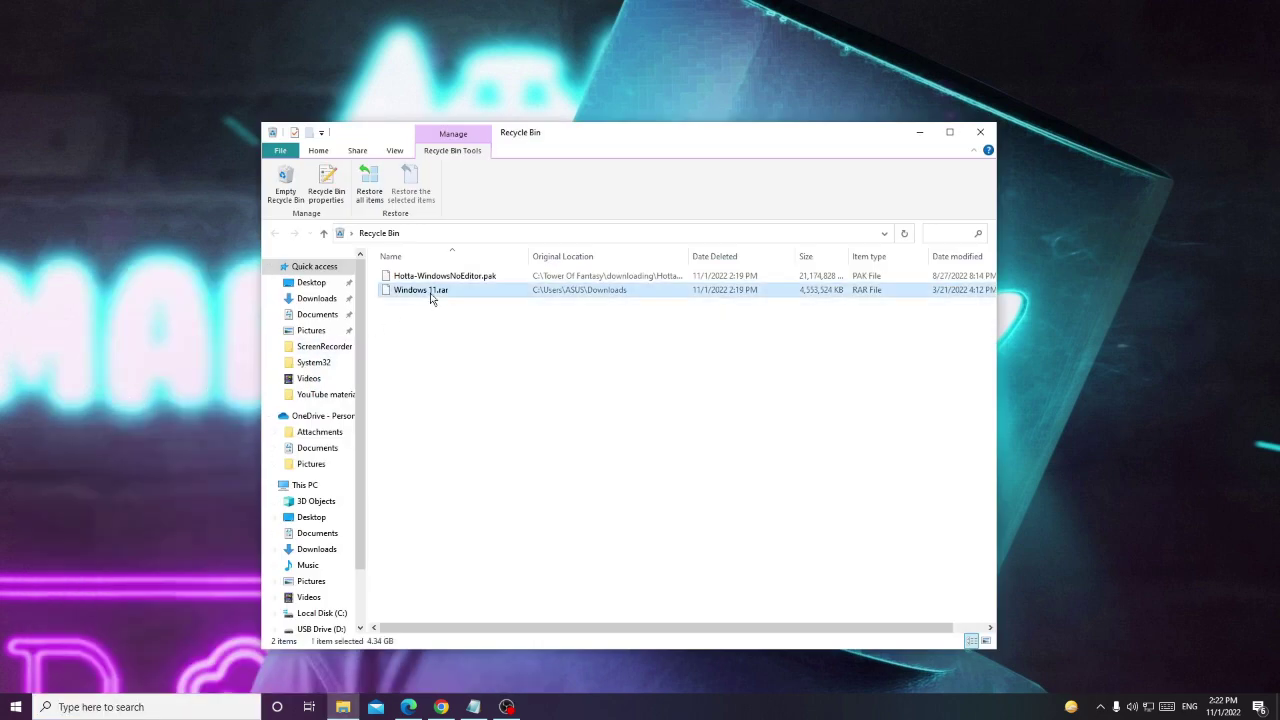
{"action": "key", "text": "ctrl+a"}
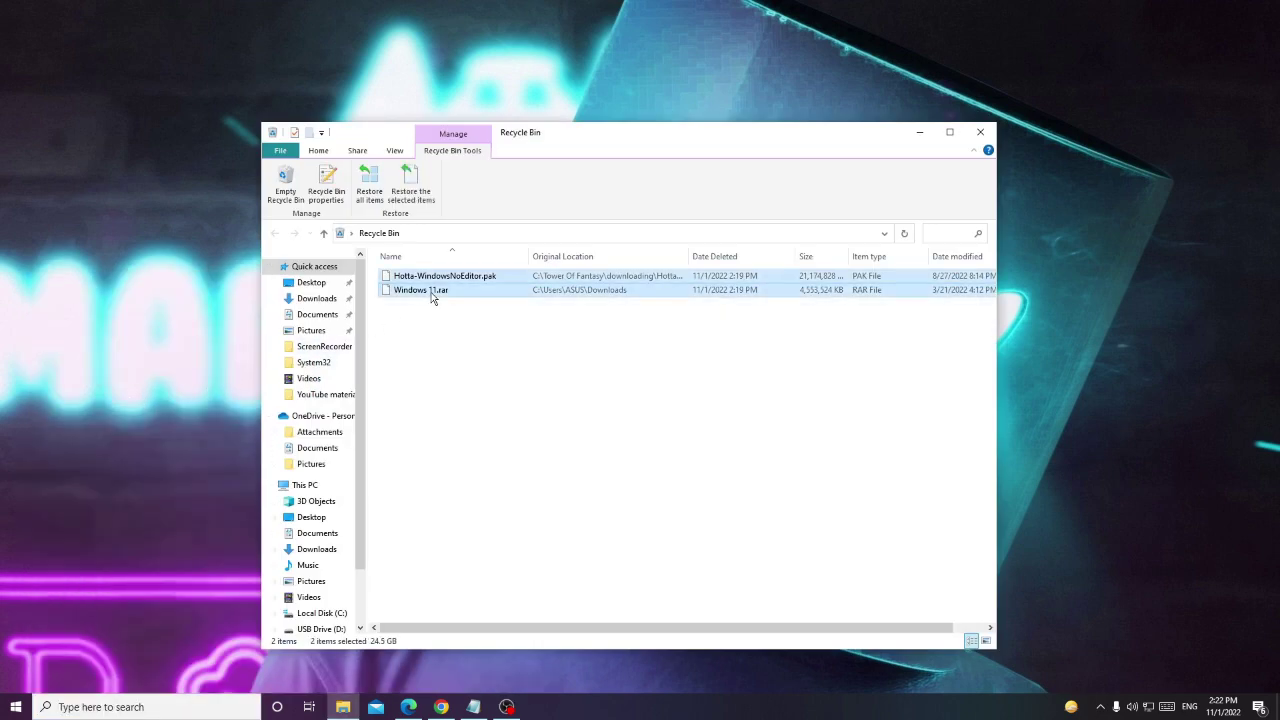
{"action": "key", "text": "Delete"}
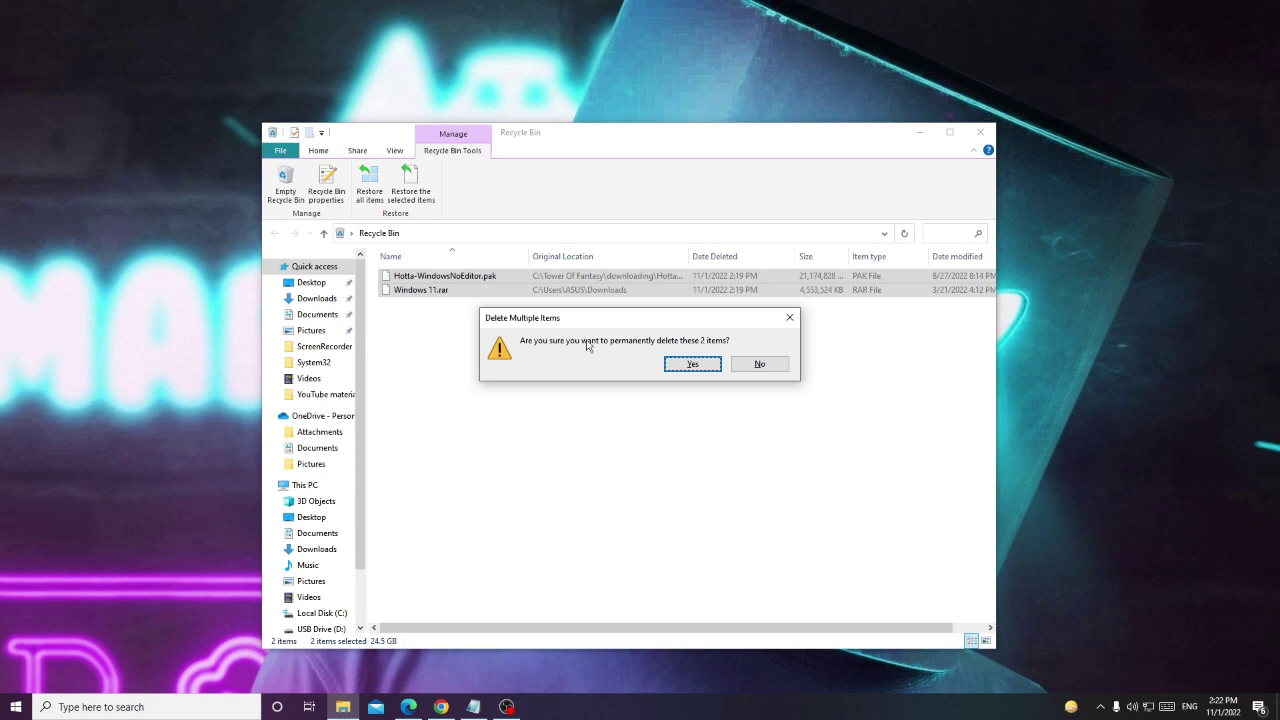
{"action": "left_click", "coordinate": [692, 365]}
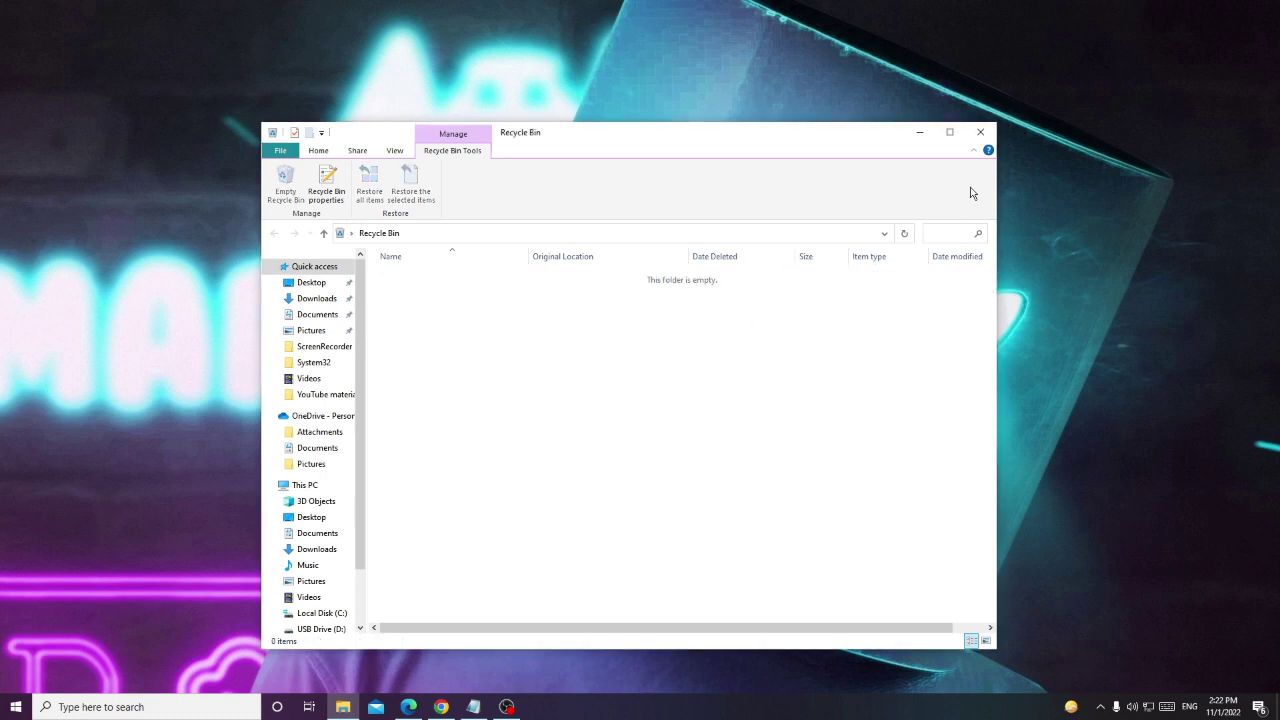
{"action": "left_click", "coordinate": [982, 130]}
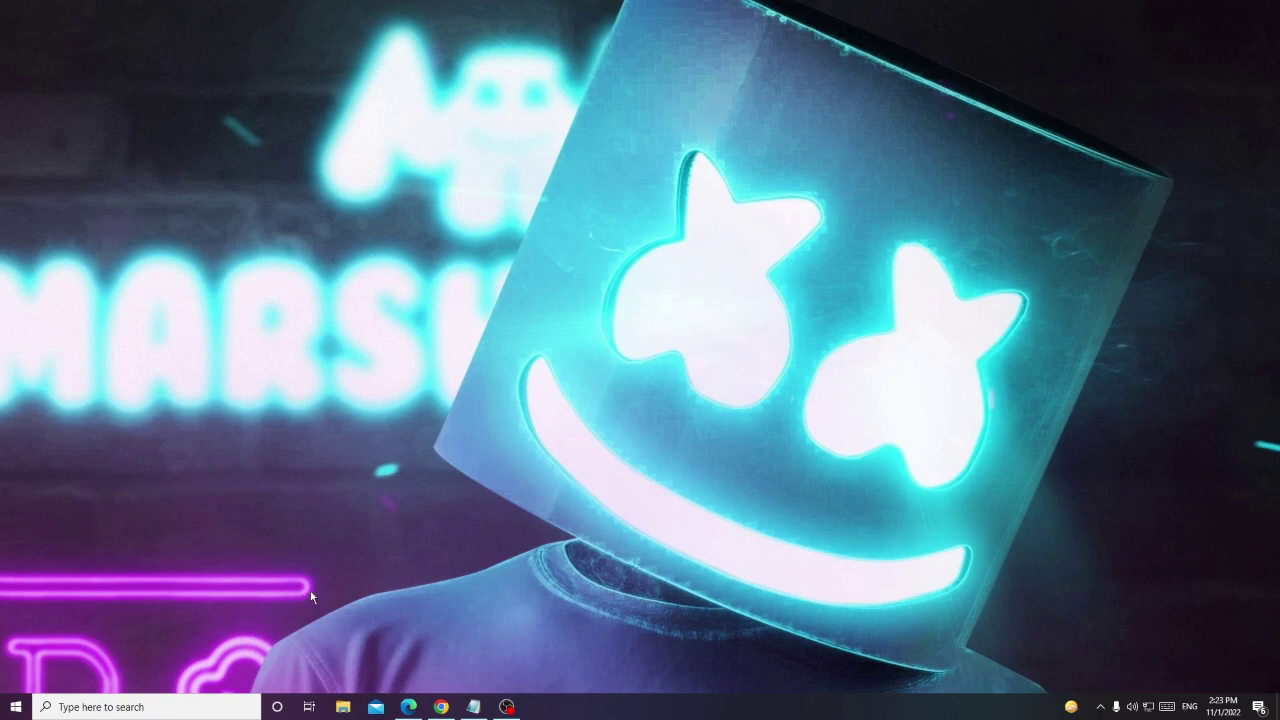
- Open This PC in File Explorer and check the free space on Local Disk (C:)
{"action": "left_click", "coordinate": [343, 707]}
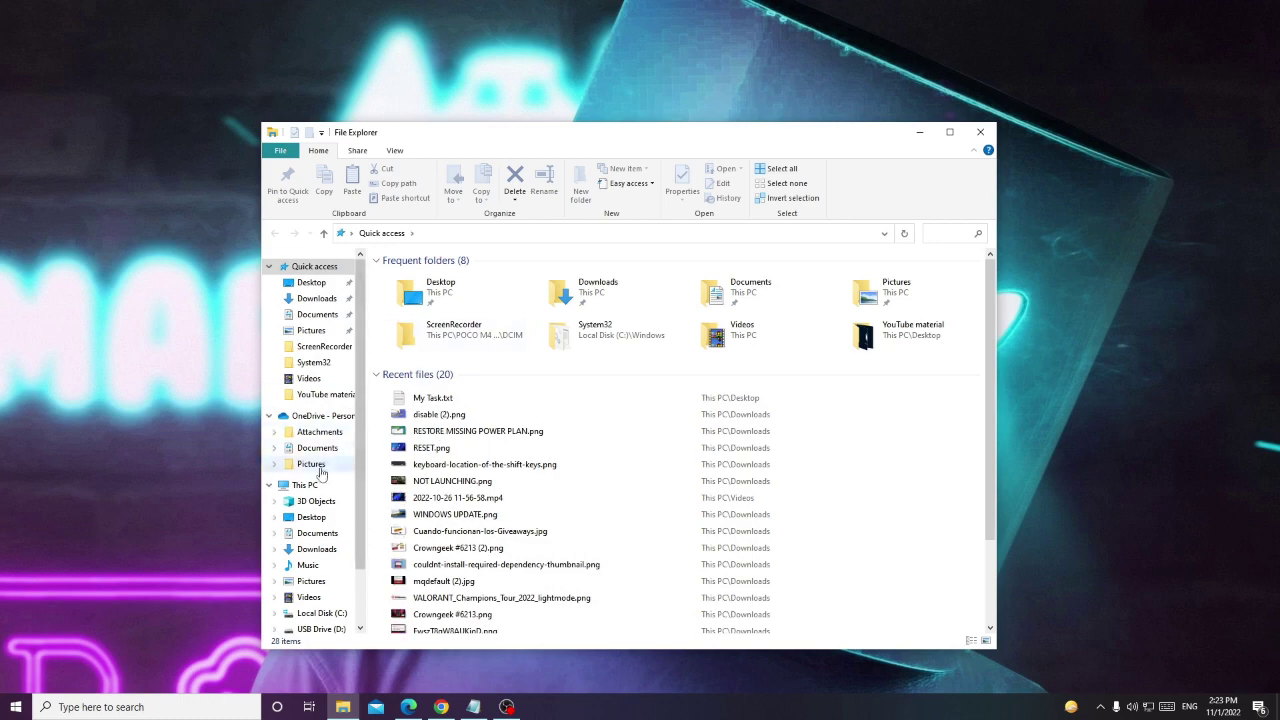
{"action": "left_click", "coordinate": [305, 485]}
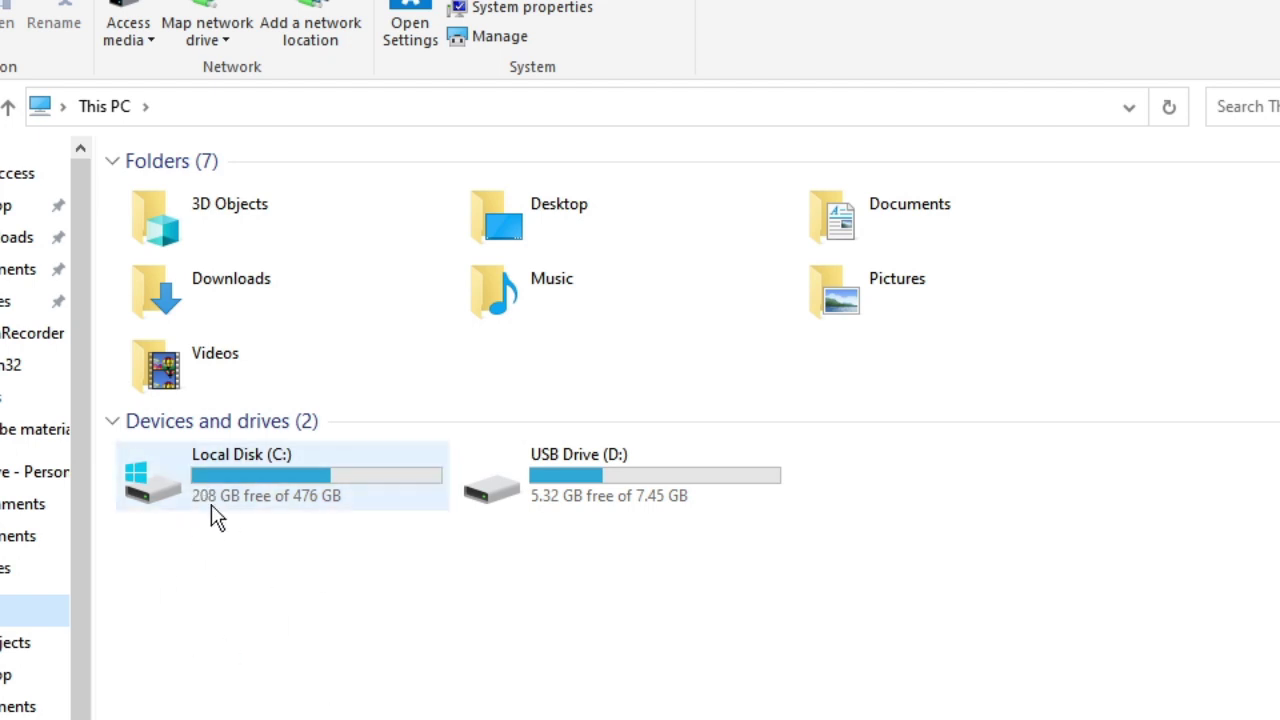
{"action": "mouse_move", "coordinate": [211, 504]}
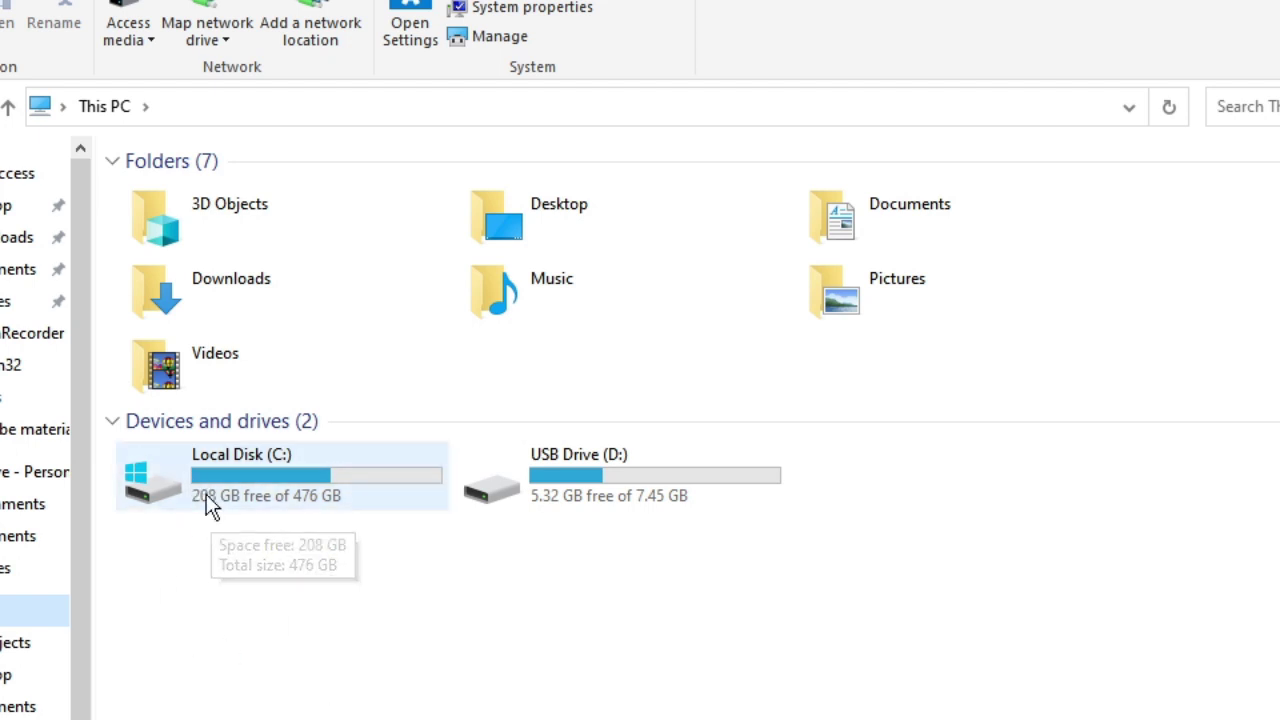
- Switch to Notepad, move its window clear of the C: drive details, and enter 208 under AFTER in My Task.txt
{"action": "key", "text": "alt+Tab"}
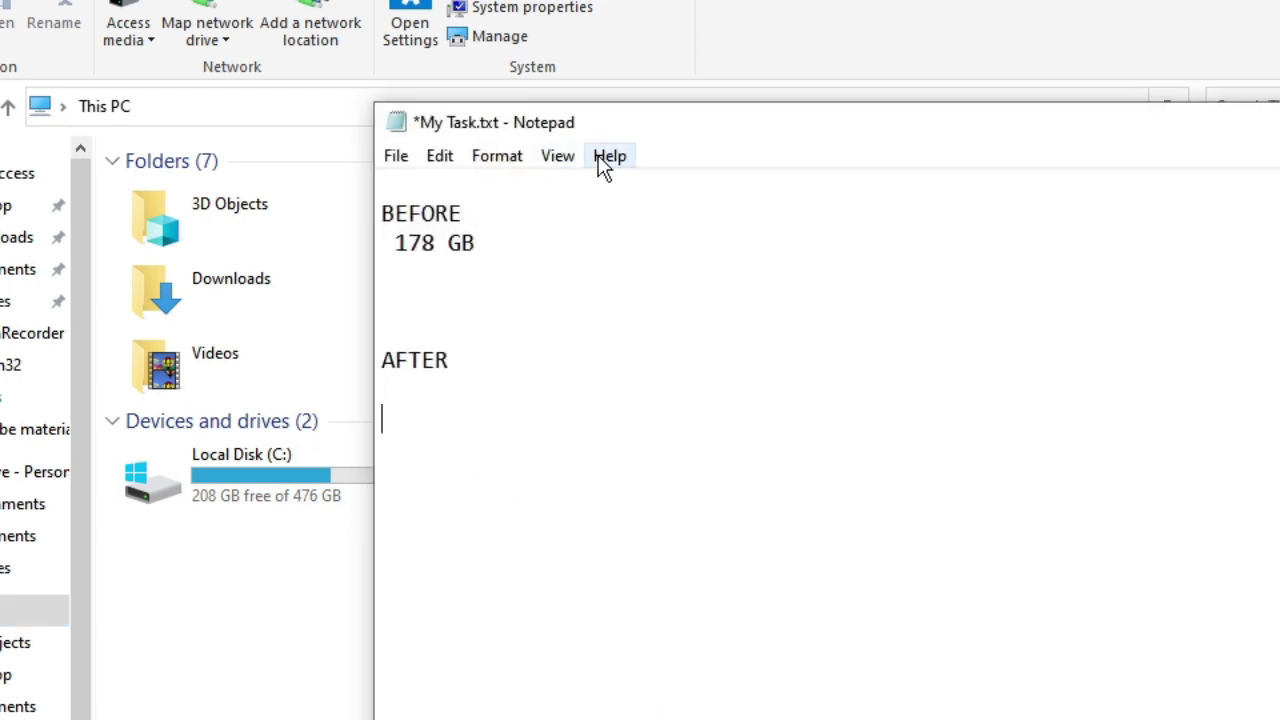
{"action": "left_click_drag", "start_coordinate": [707, 127], "coordinate": [892, 127]}
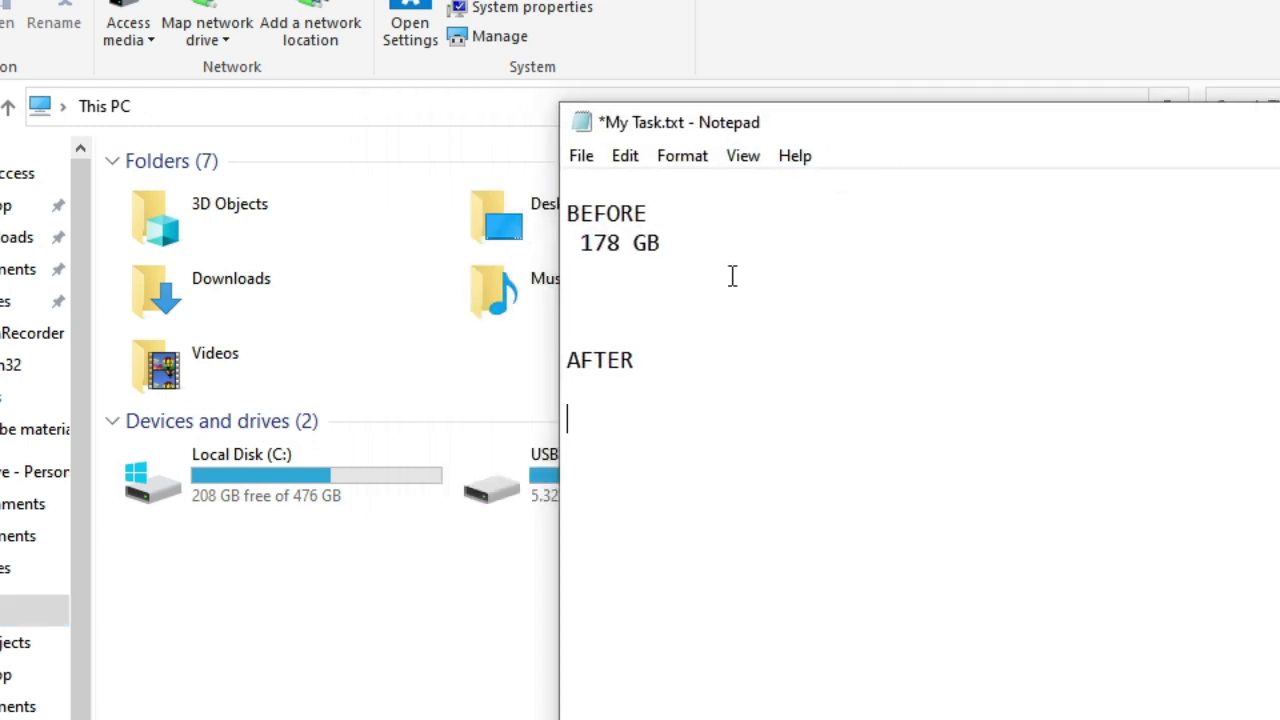
{"action": "left_click", "coordinate": [646, 427]}
{"action": "type", "text": "208"}
{"action": "key", "text": "Return"}
{"action": "key", "text": "Return"}
{"action": "key", "text": "Return"}
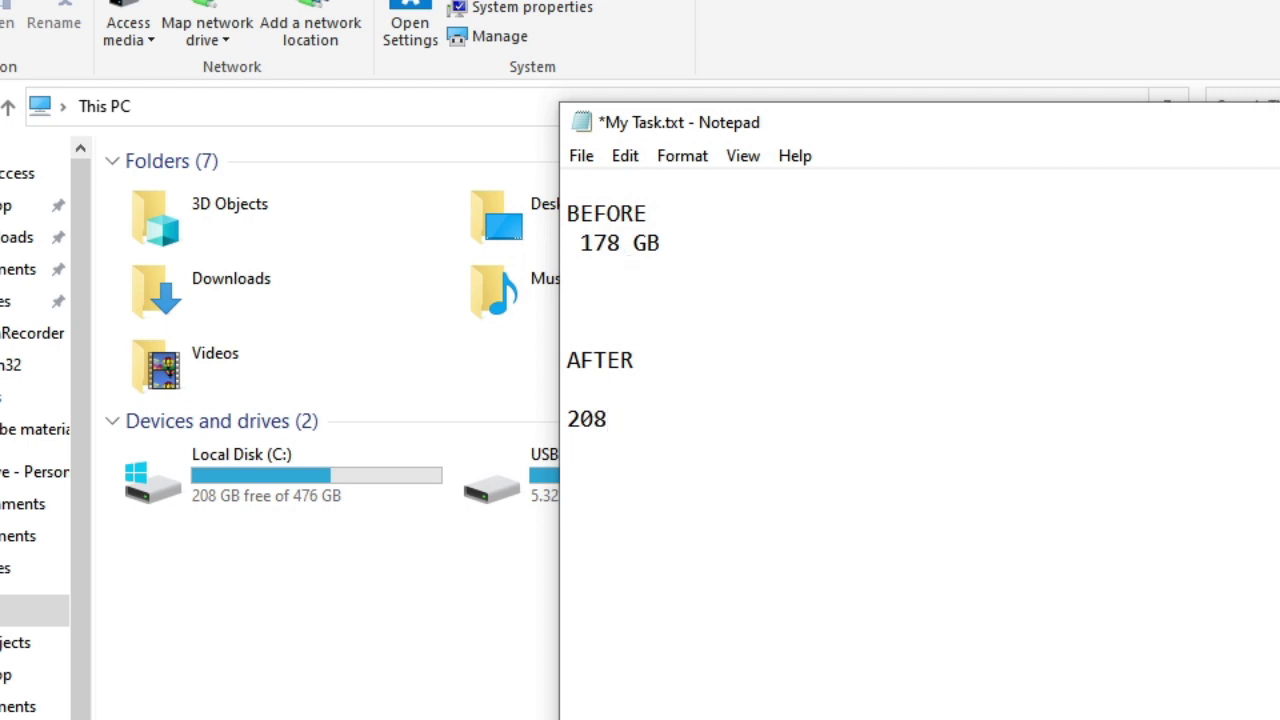